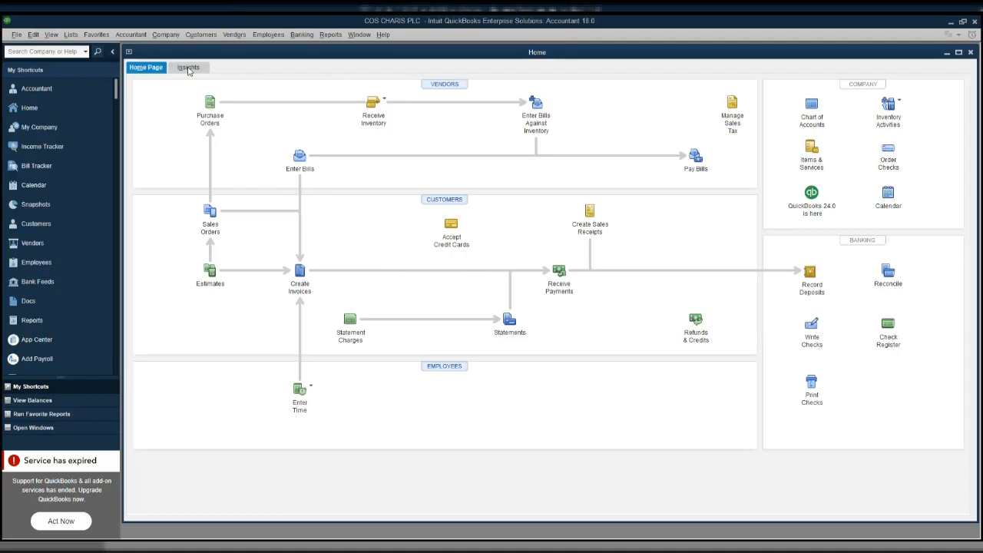
Step: Show the File menu and view its Open Previous Company and Back Up Company submenus
click(16, 35)
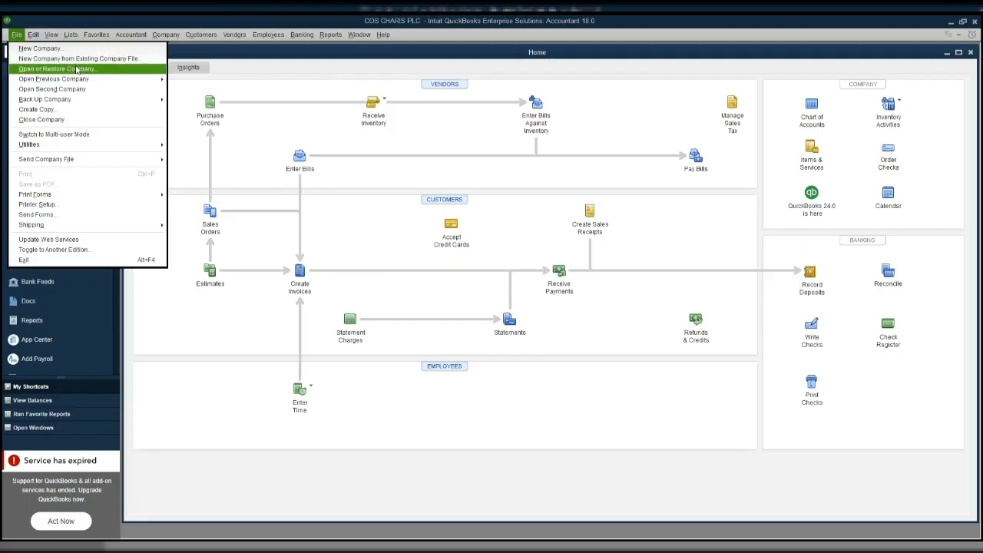
mouse_move(89, 82)
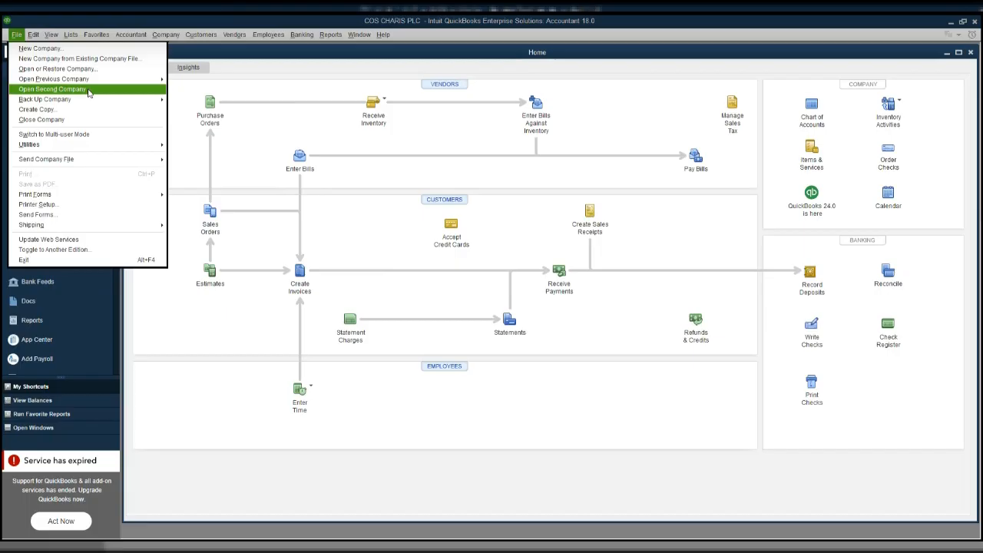
mouse_move(88, 103)
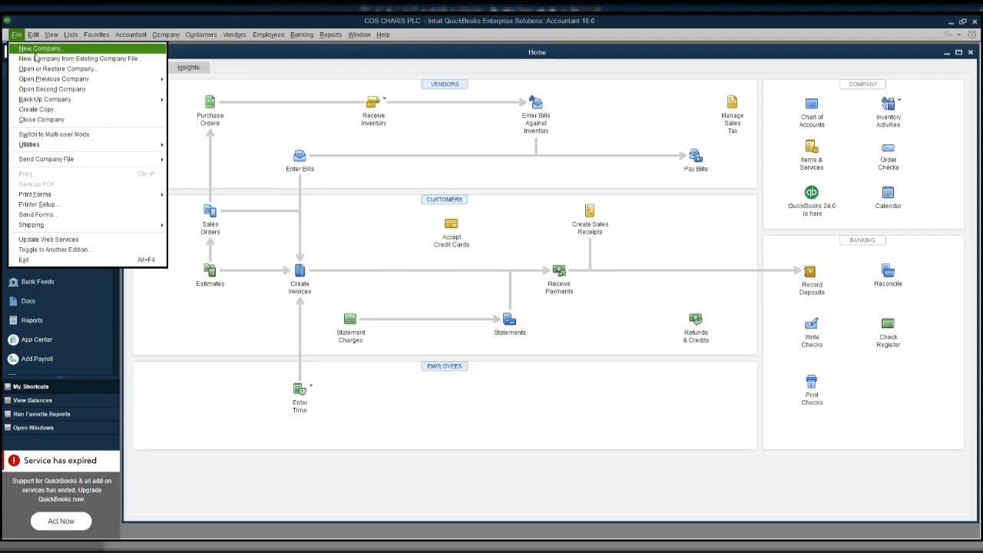
Step: Choose File > New Company to launch QuickBooks Desktop Setup
click(98, 51)
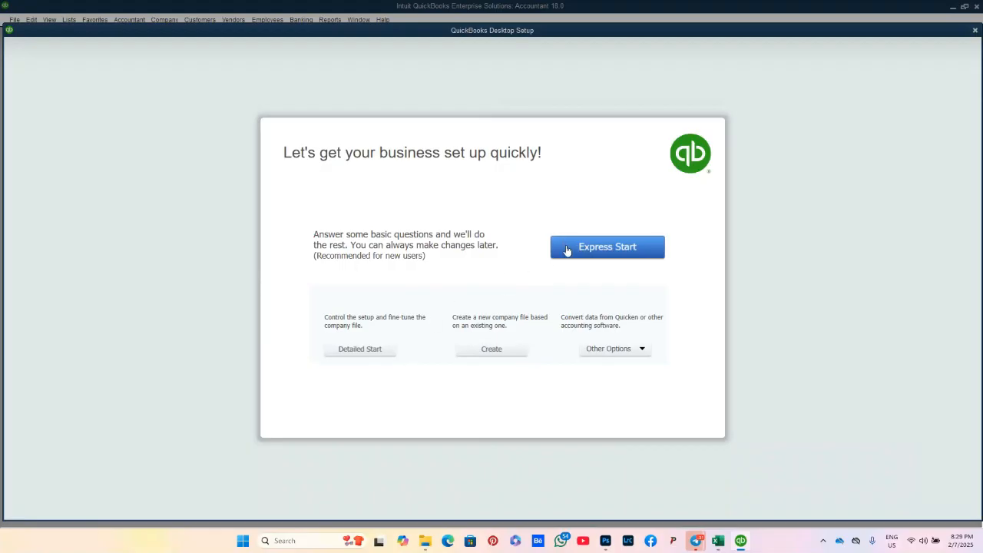
Step: Choose Express Start and look over the Business Type choices without picking one
click(607, 246)
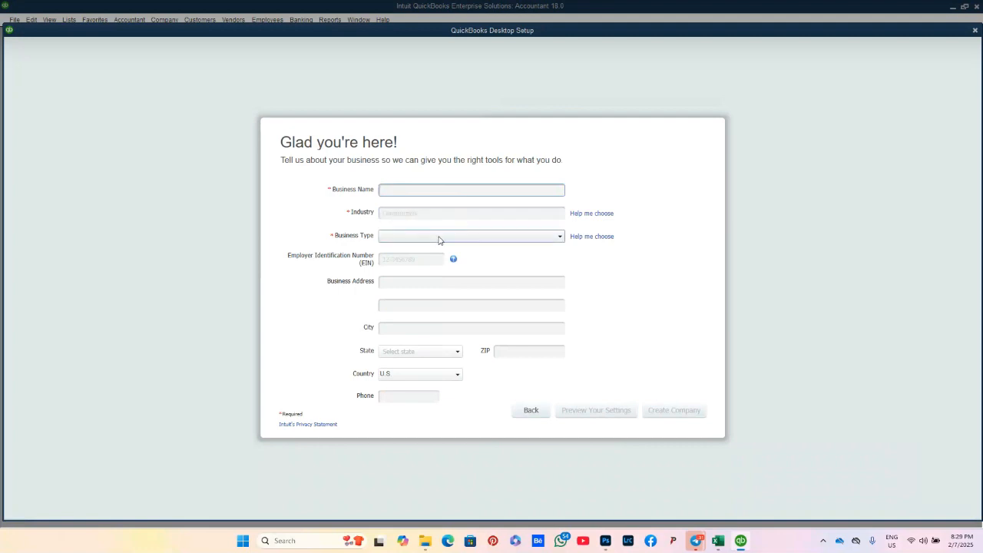
click(439, 240)
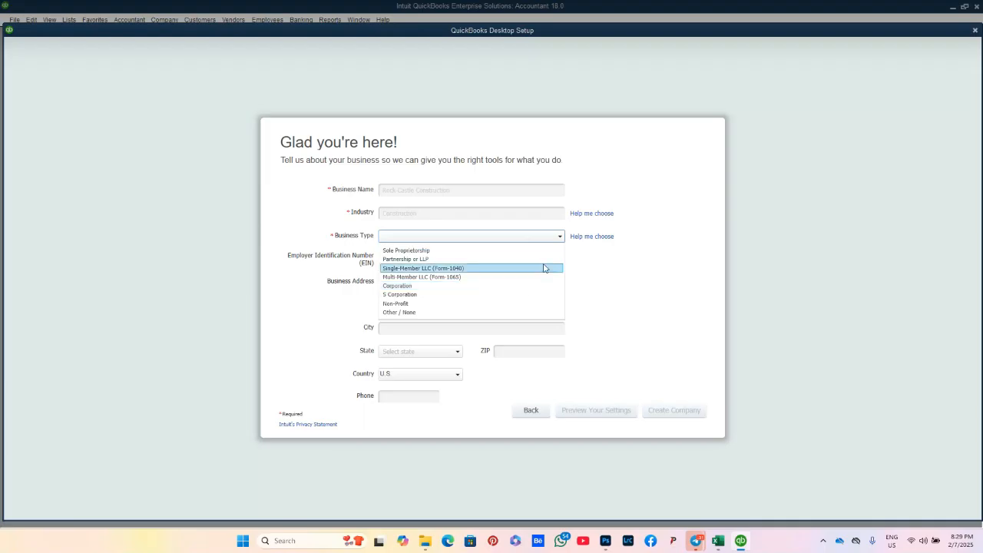
click(562, 236)
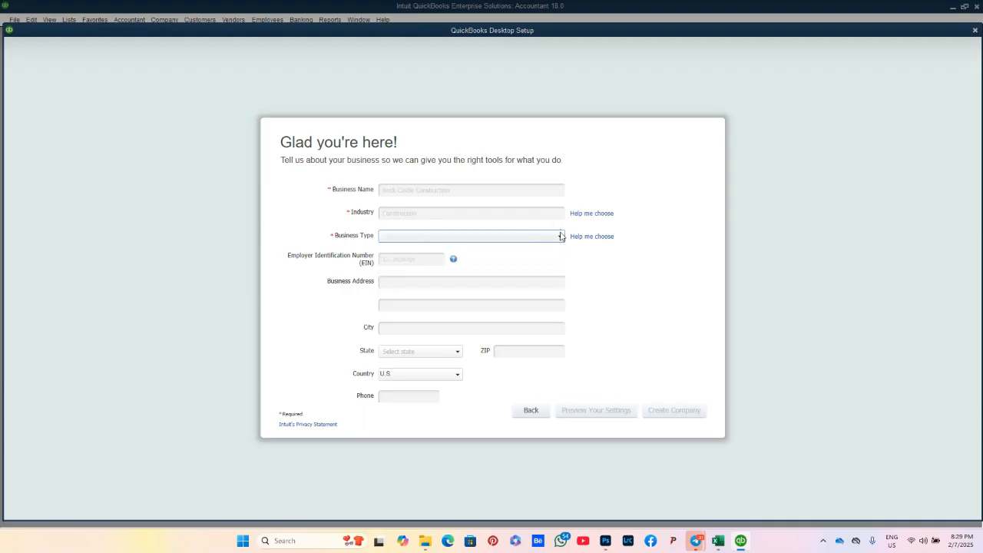
Step: Step through the EIN, Address and City fields and browse the State list without selecting
click(398, 263)
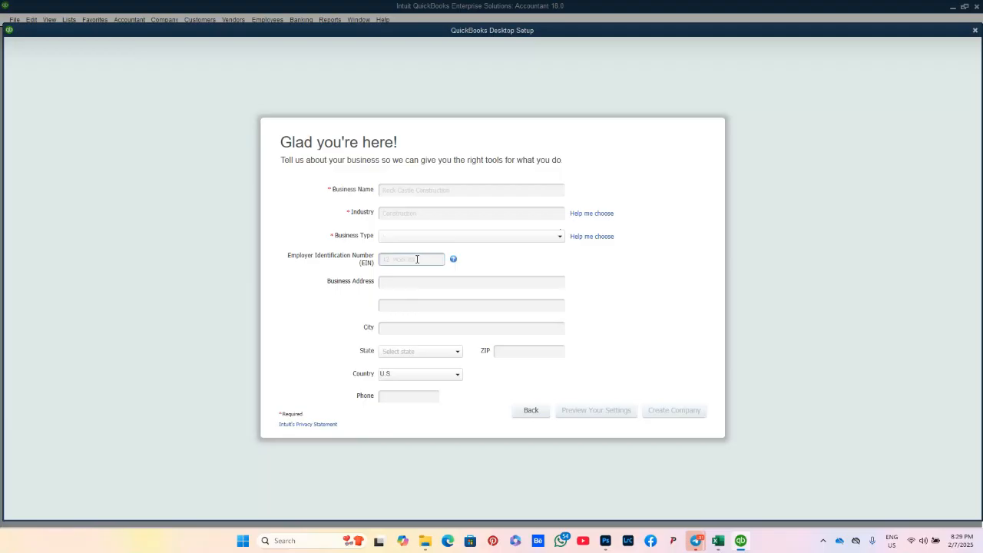
click(390, 282)
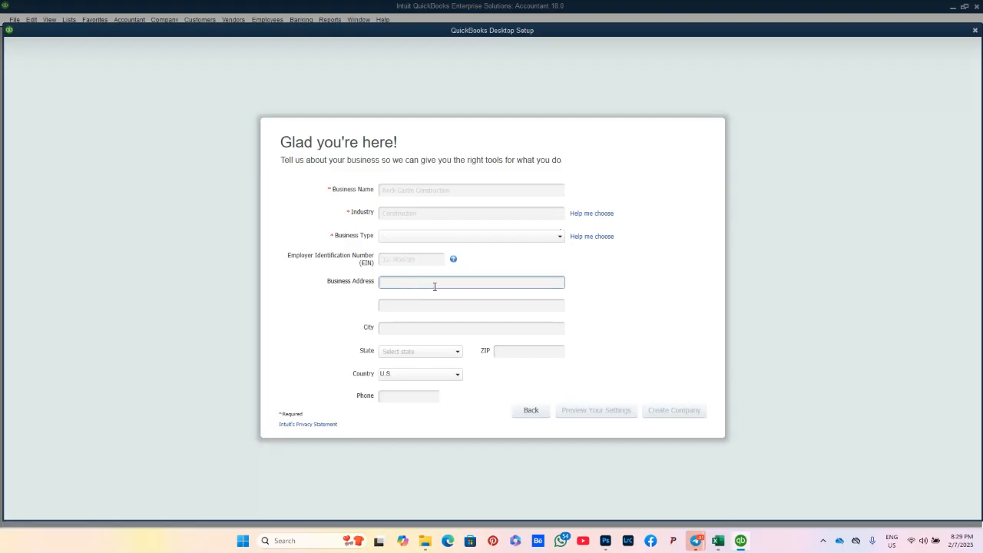
click(396, 326)
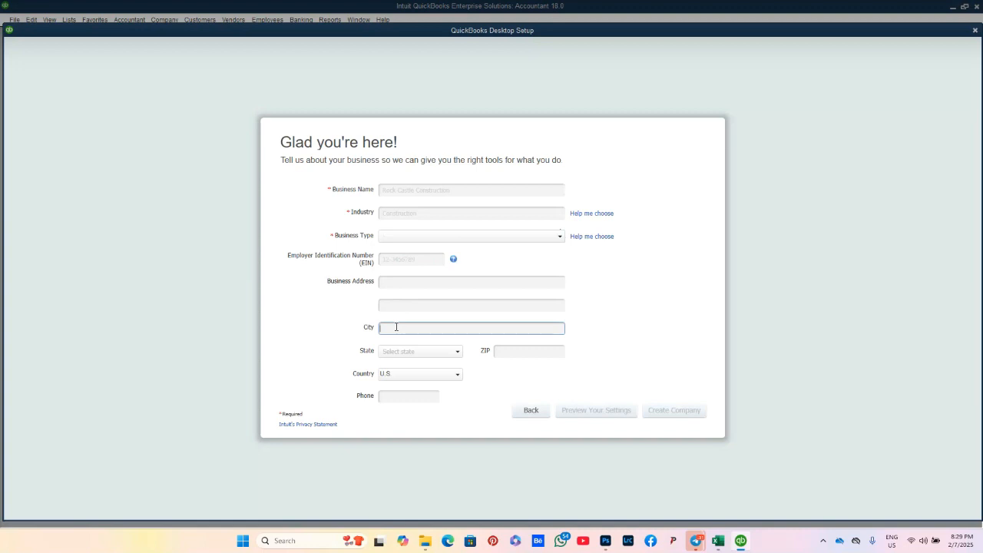
click(458, 352)
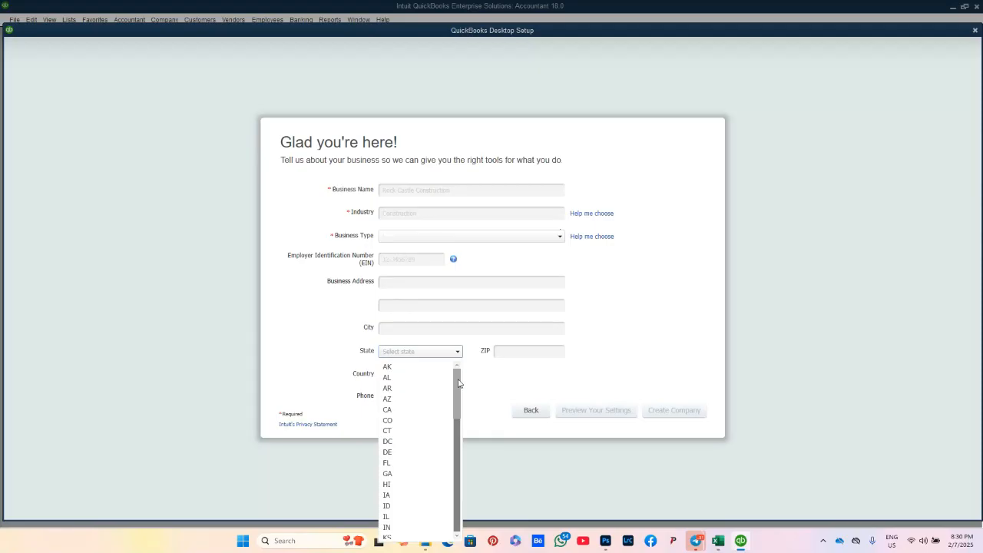
drag(459, 383, 456, 428)
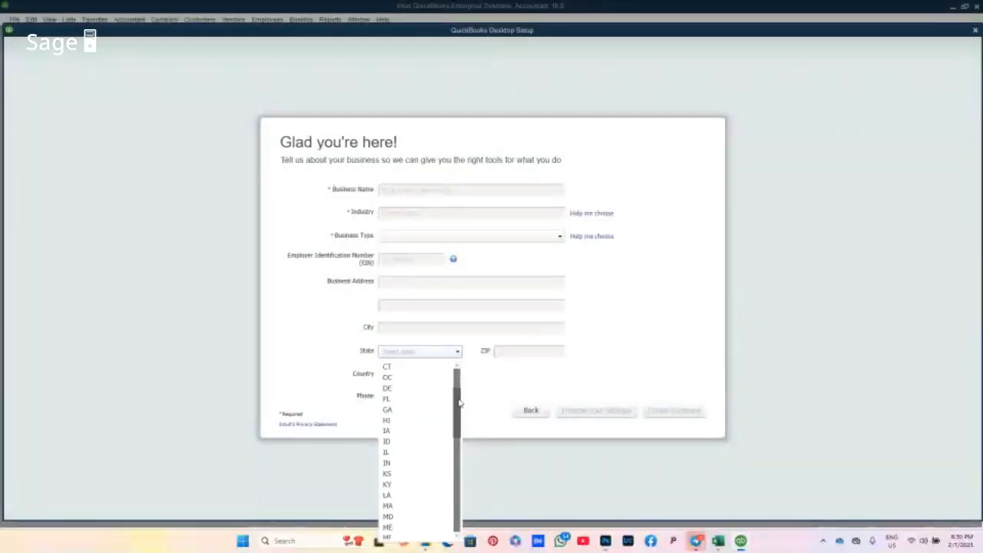
scroll(459, 384, up, 1)
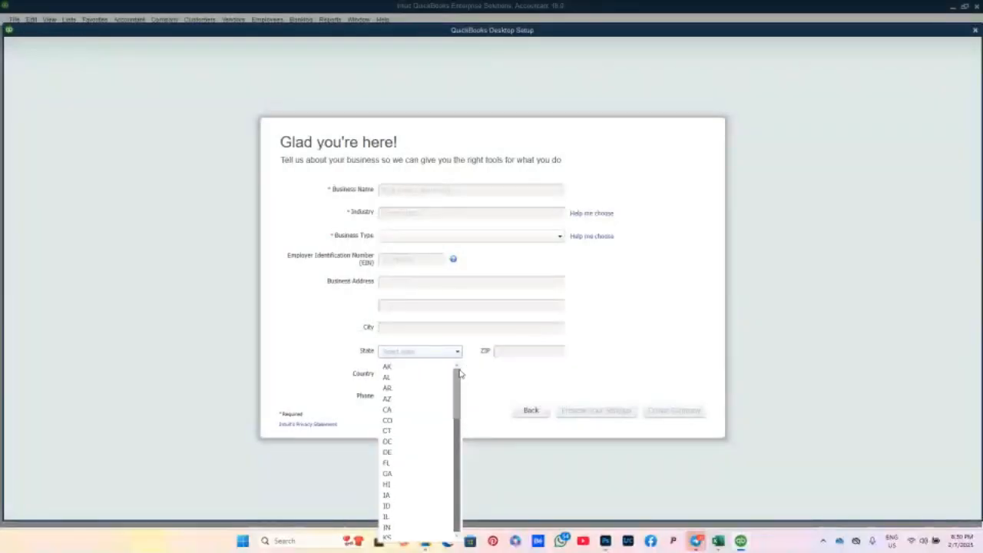
click(458, 358)
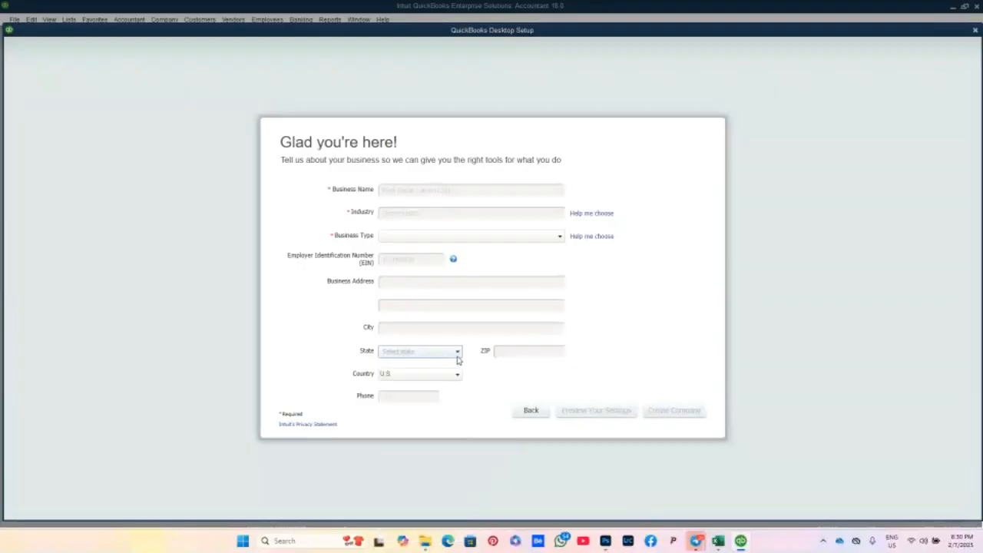
Step: Visit the ZIP and Phone fields, set Country to Other, then go back to the setup start page
click(503, 353)
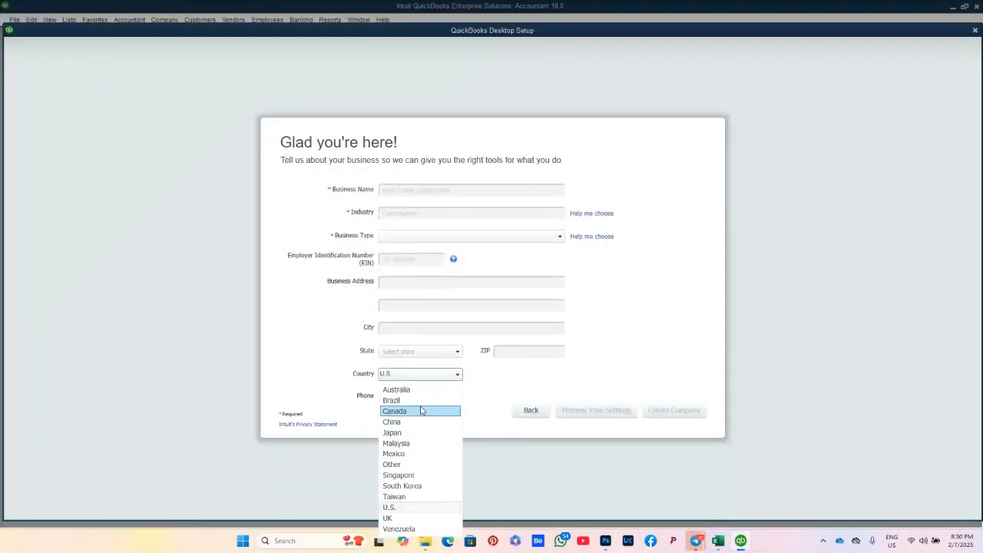
click(416, 465)
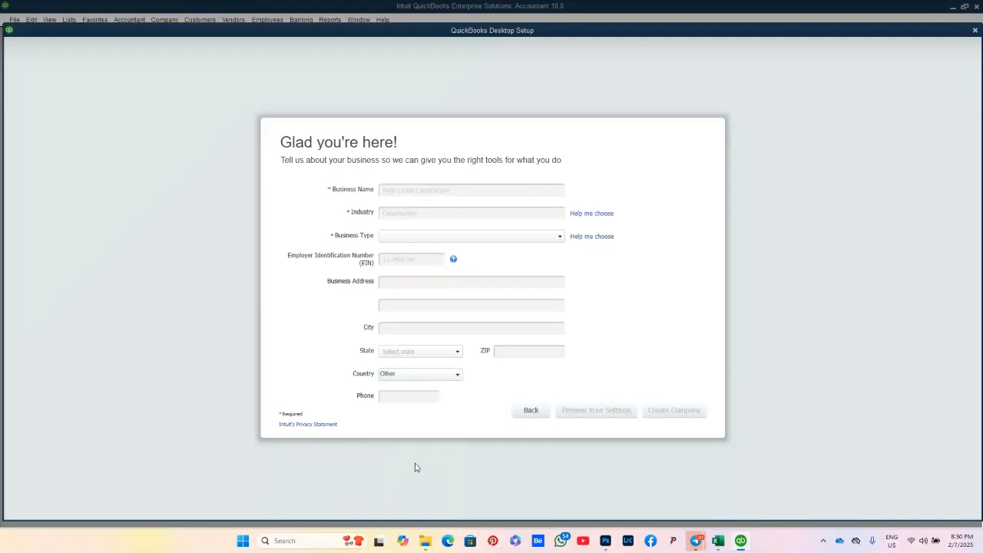
click(396, 400)
click(530, 411)
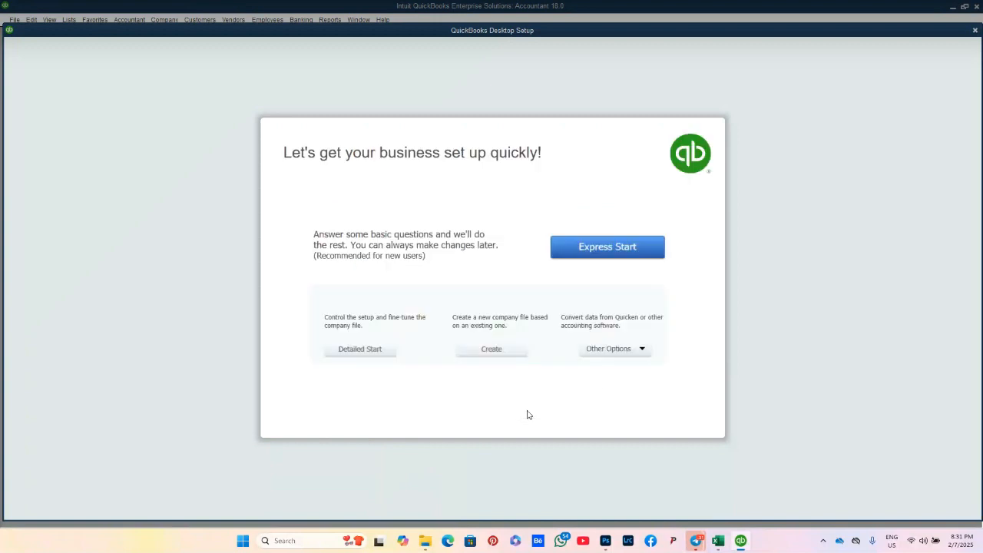
Step: Choose Detailed Start to begin the EasyStep Interview
click(386, 353)
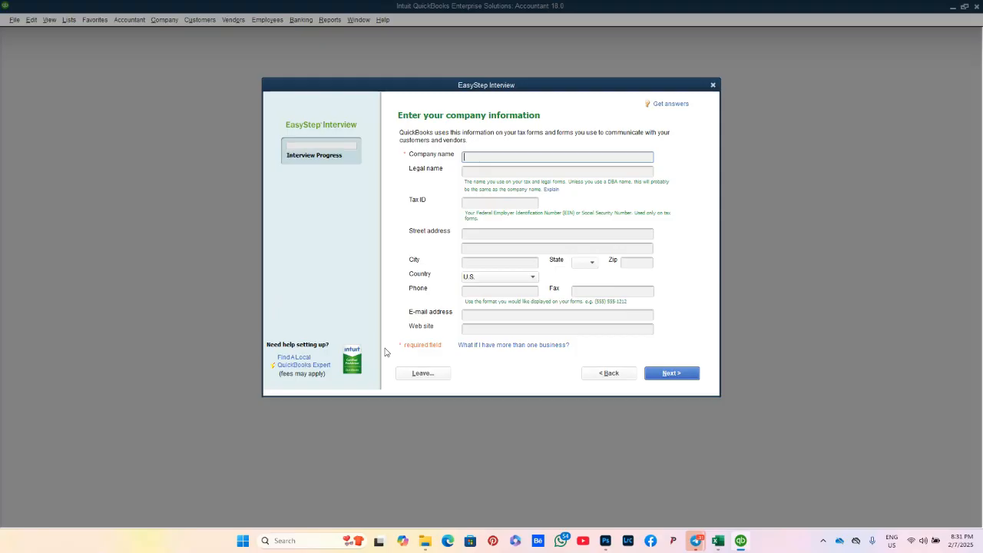
Step: Enter company name 'COS CHARIS PLC 1' and legal name 'COS CHARIS PLC'
text(COS)
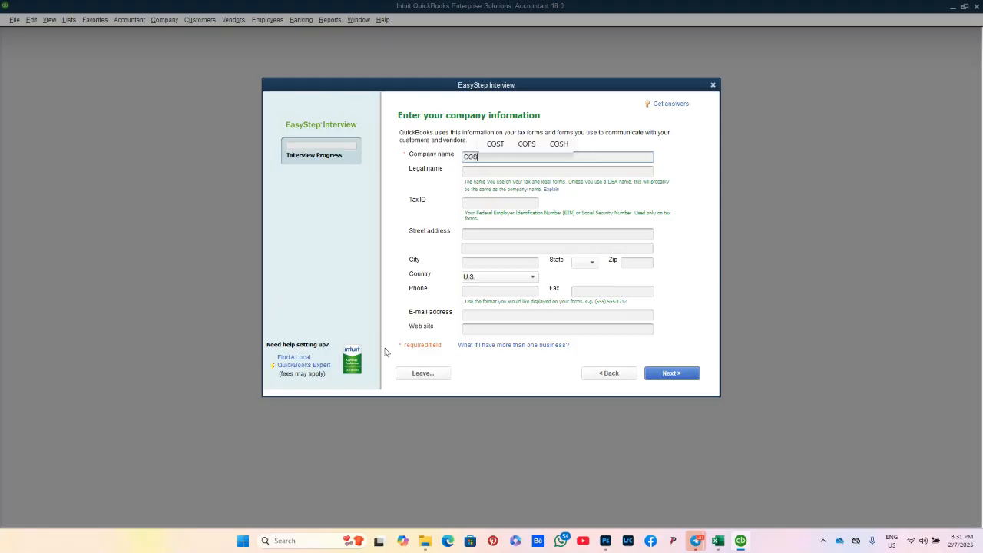
text( CHAR)
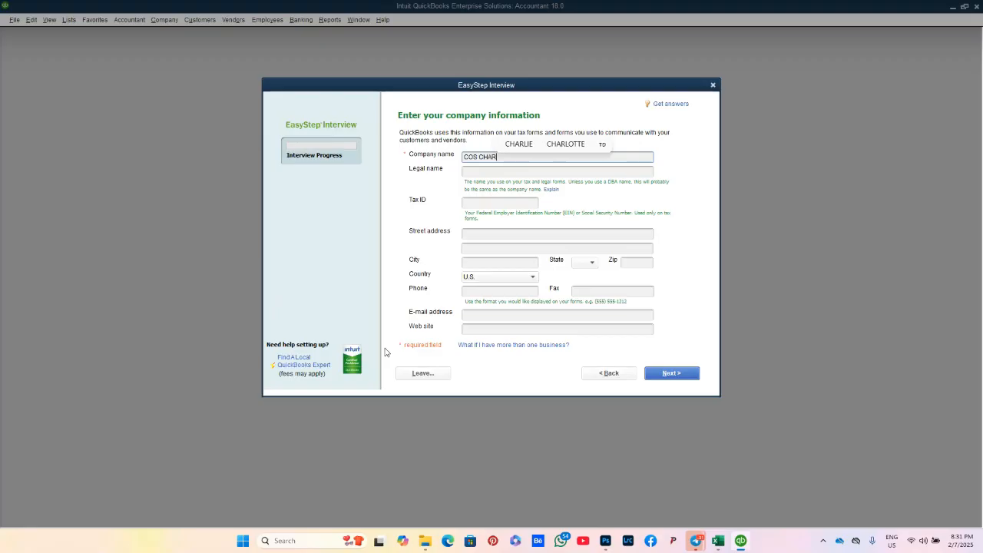
text(IS PL)
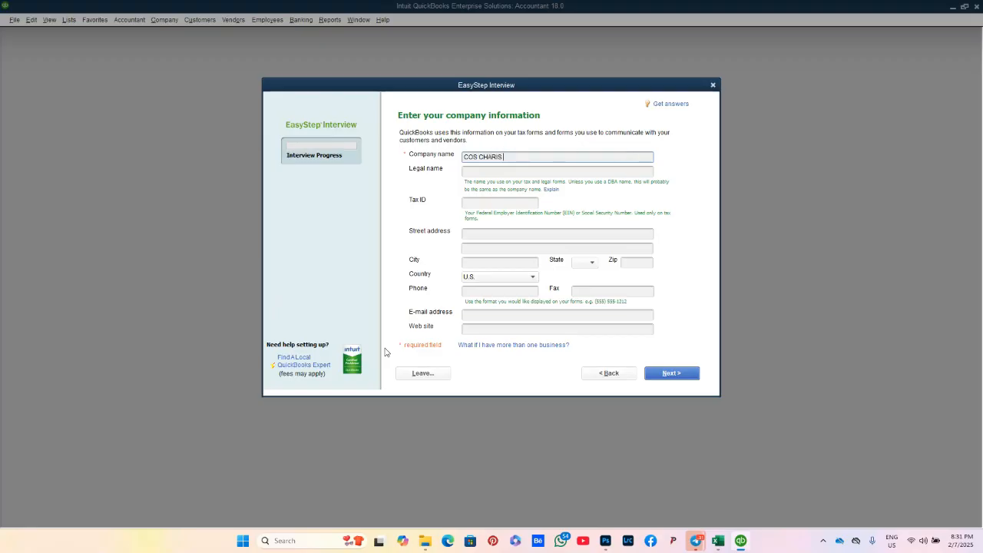
text(C)
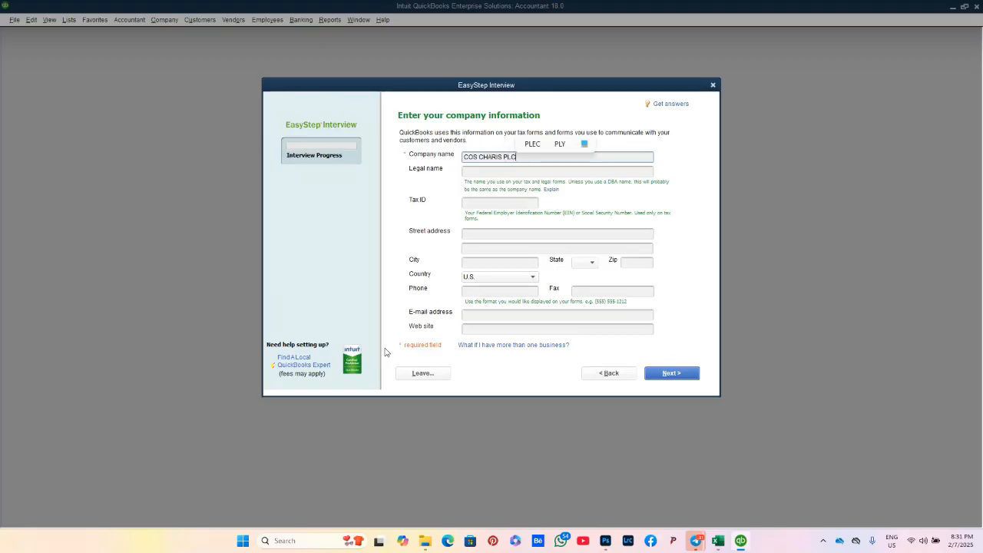
text( 1)
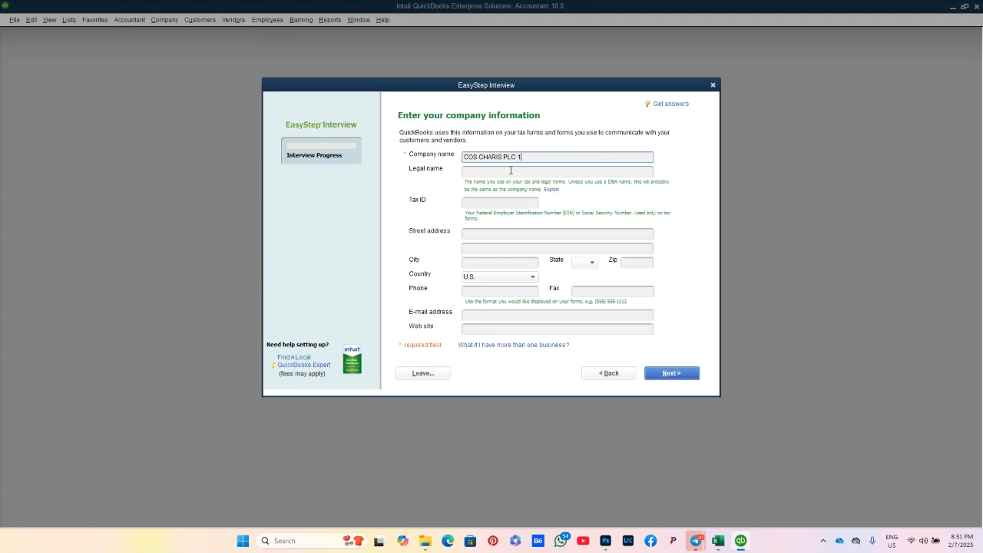
click(511, 170)
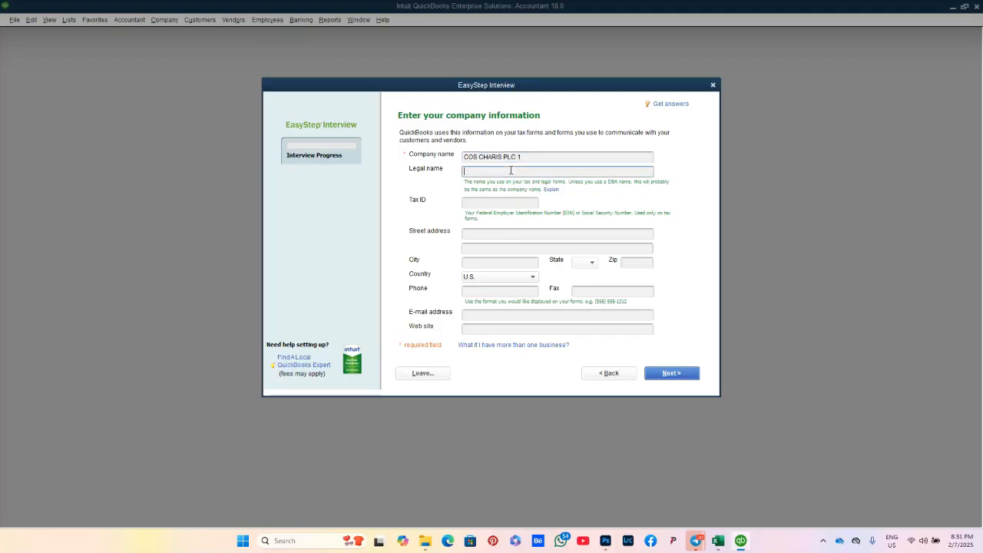
text(COS CHARIS )
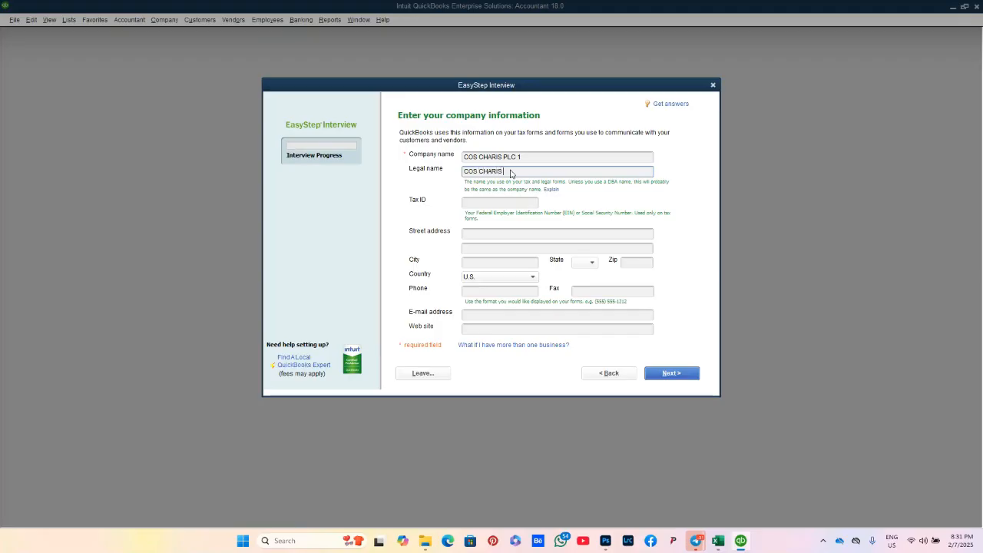
text(PLC)
click(511, 202)
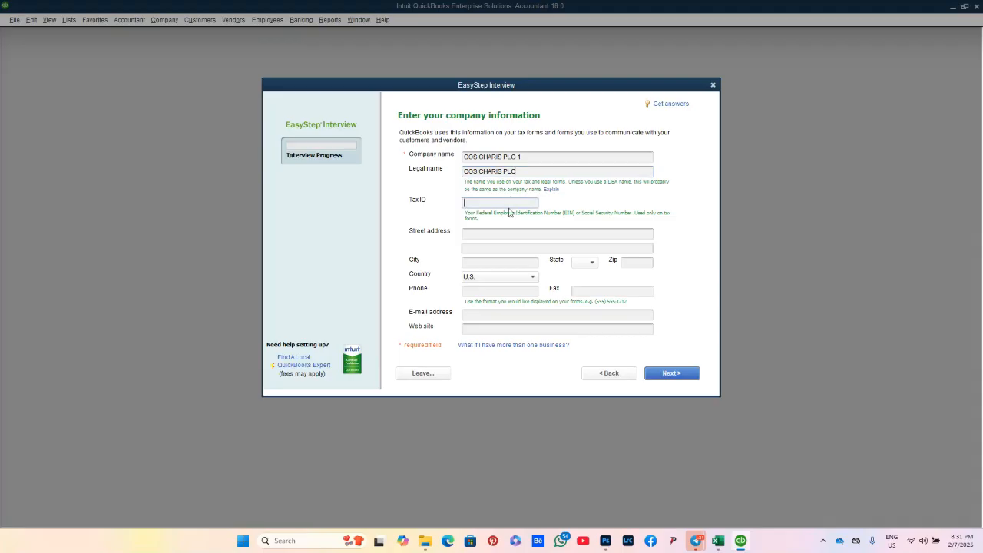
Step: Enter street address 'Victorial island' and city 'lagos'
click(499, 236)
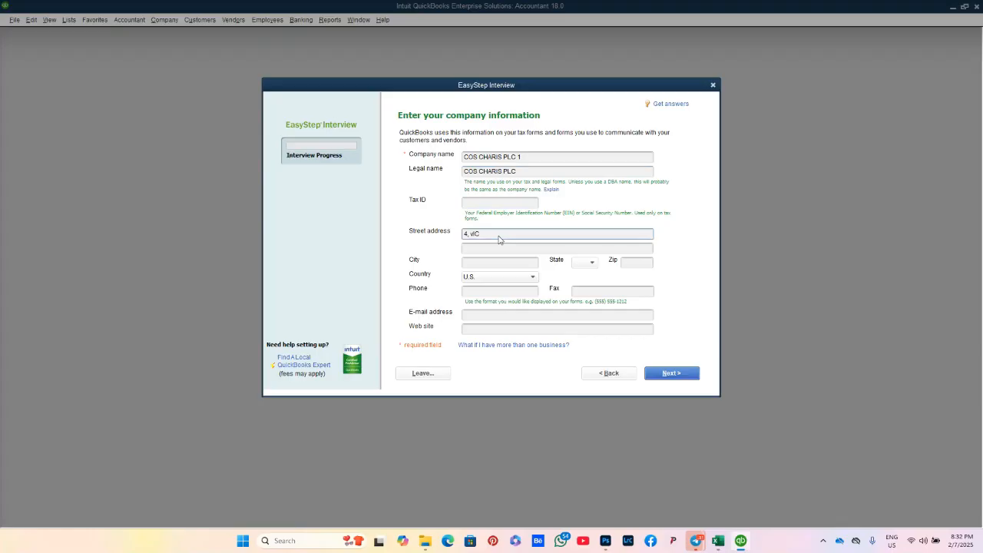
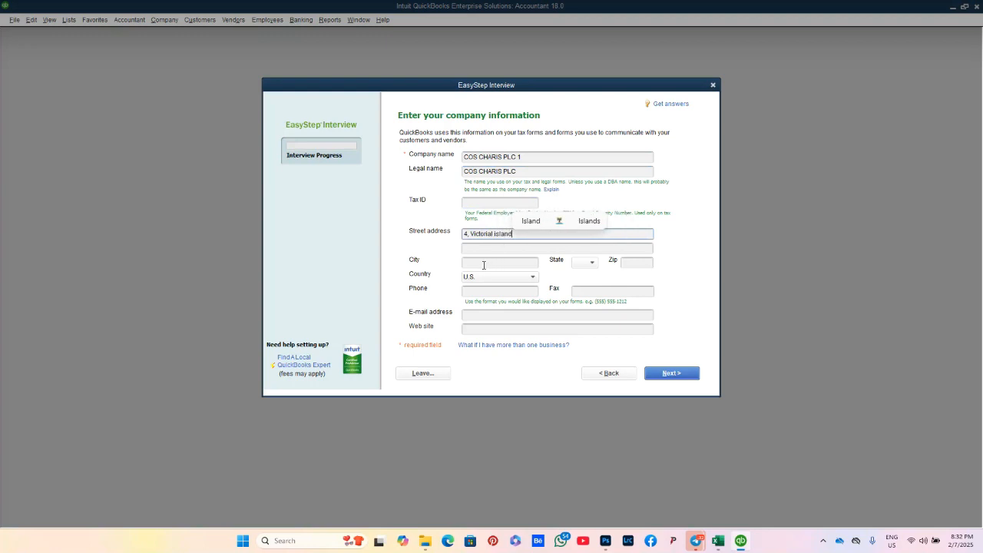
click(484, 265)
text(lagos)
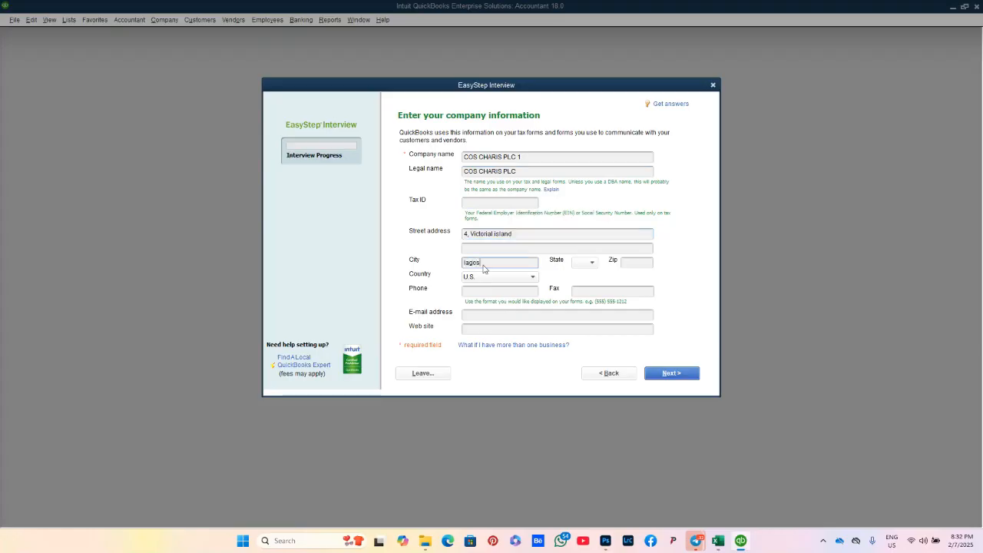
Step: Set the country to Other and leave the State field blank
click(532, 279)
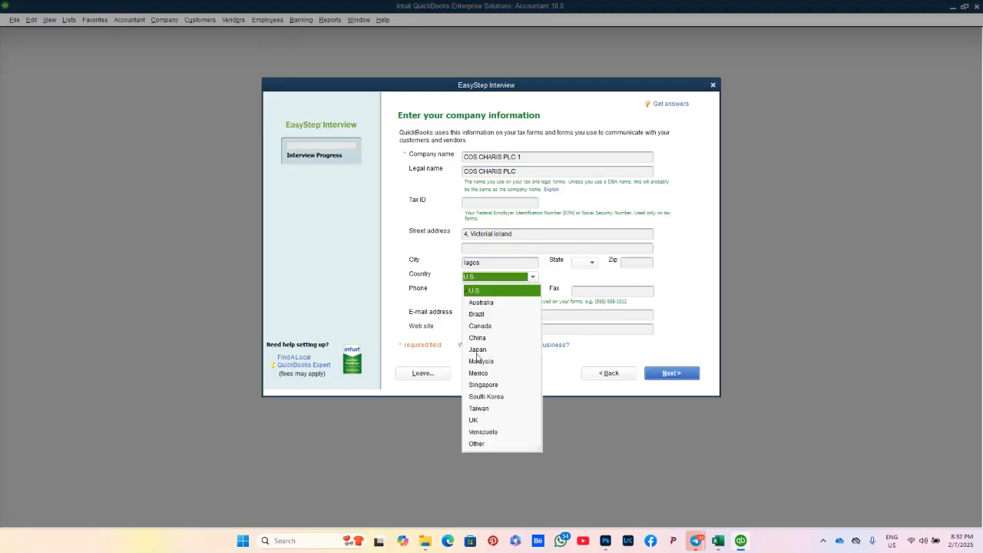
click(477, 445)
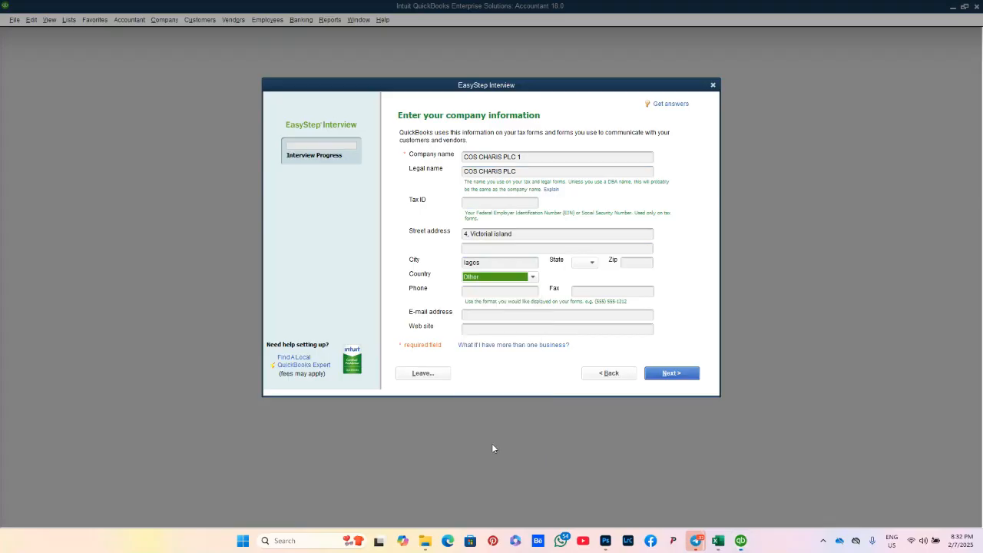
click(591, 264)
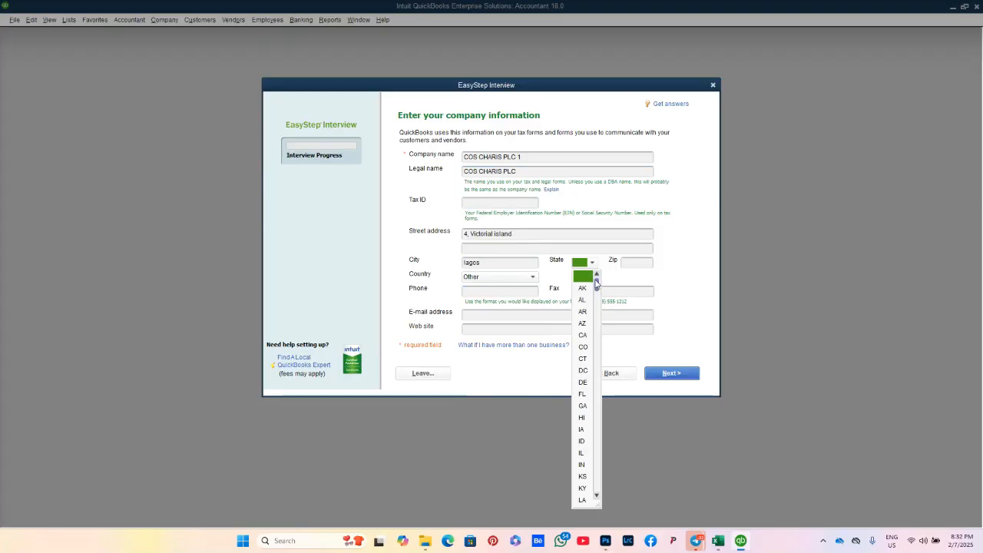
mouse_move(597, 284)
mouse_down()
mouse_move(603, 394)
mouse_move(596, 283)
mouse_up()
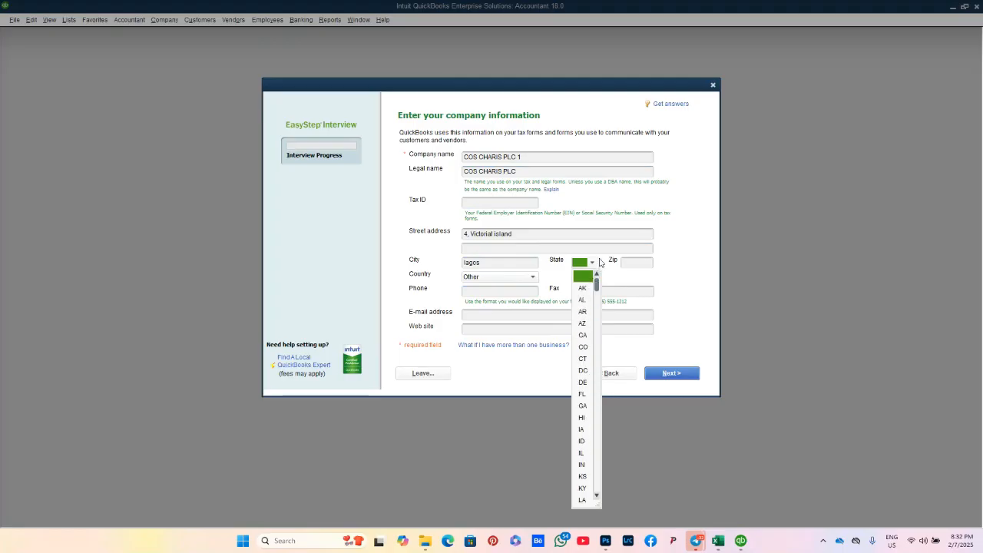
click(593, 263)
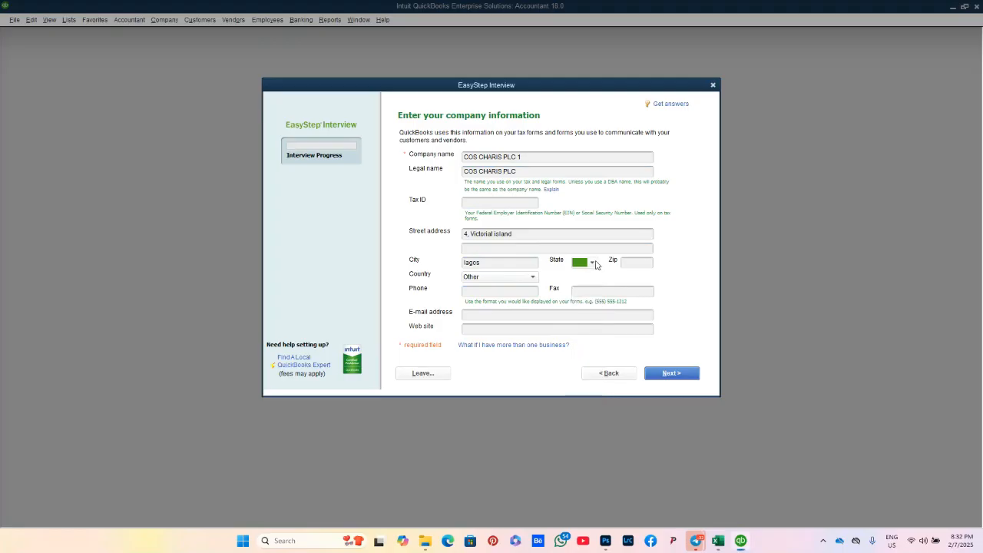
click(640, 263)
Step: Fill in the company phone number and the company e-mail address
click(512, 293)
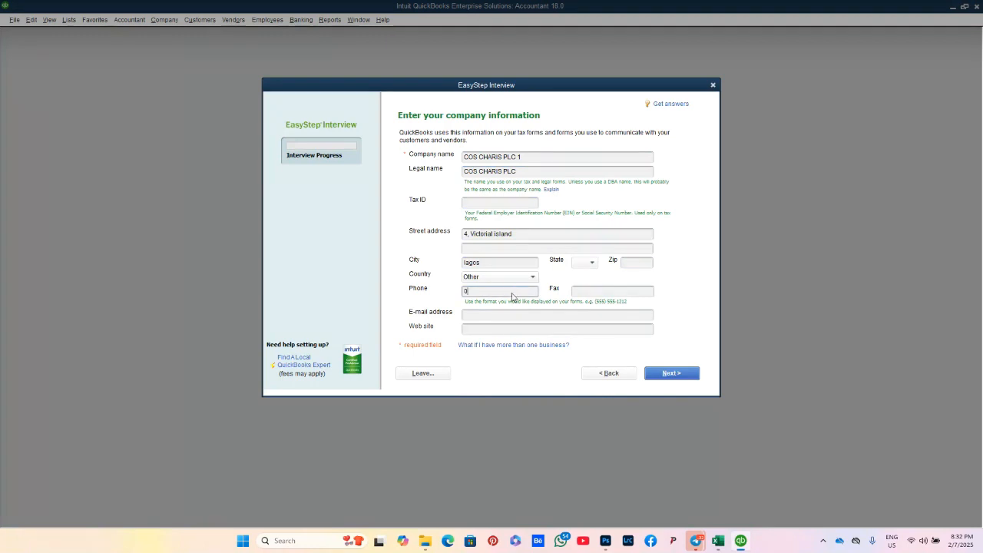
click(511, 313)
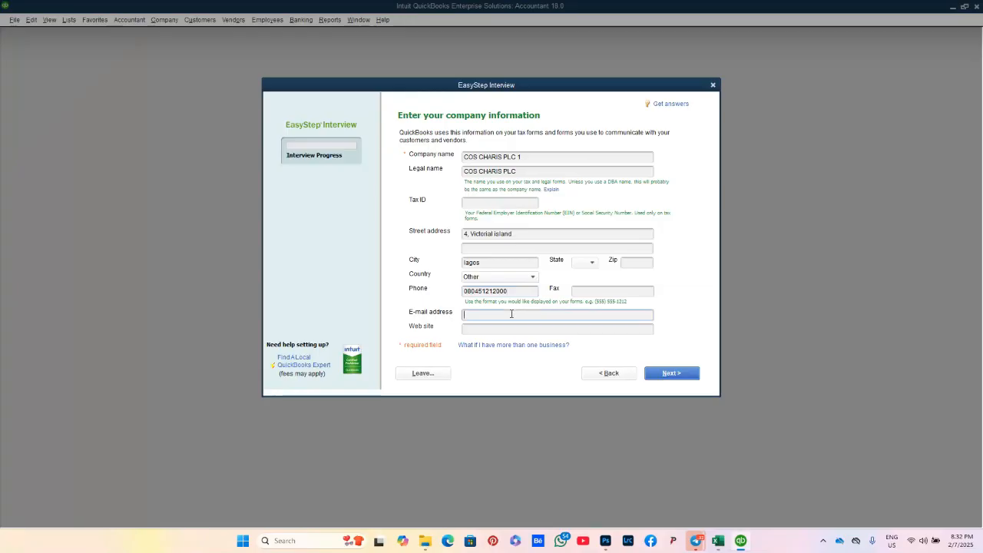
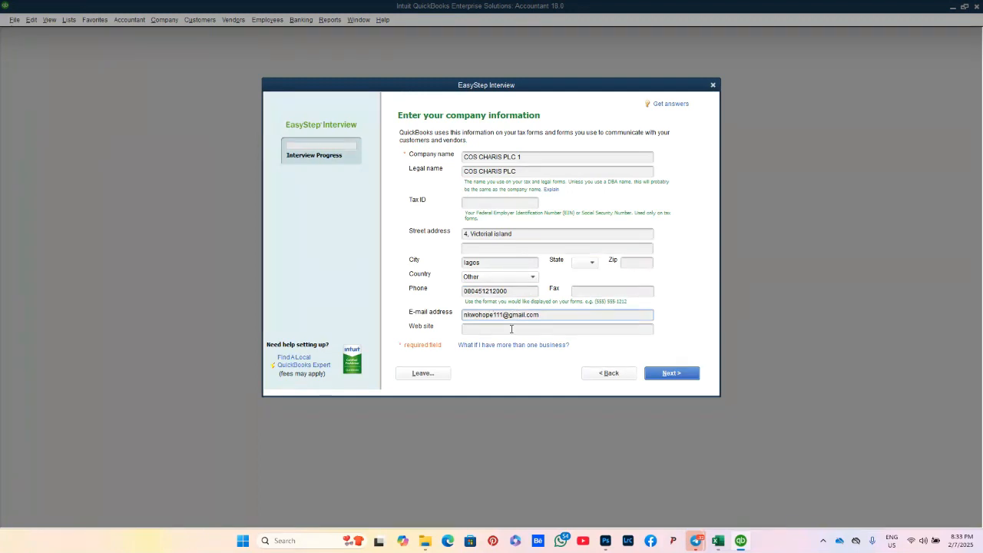
click(511, 328)
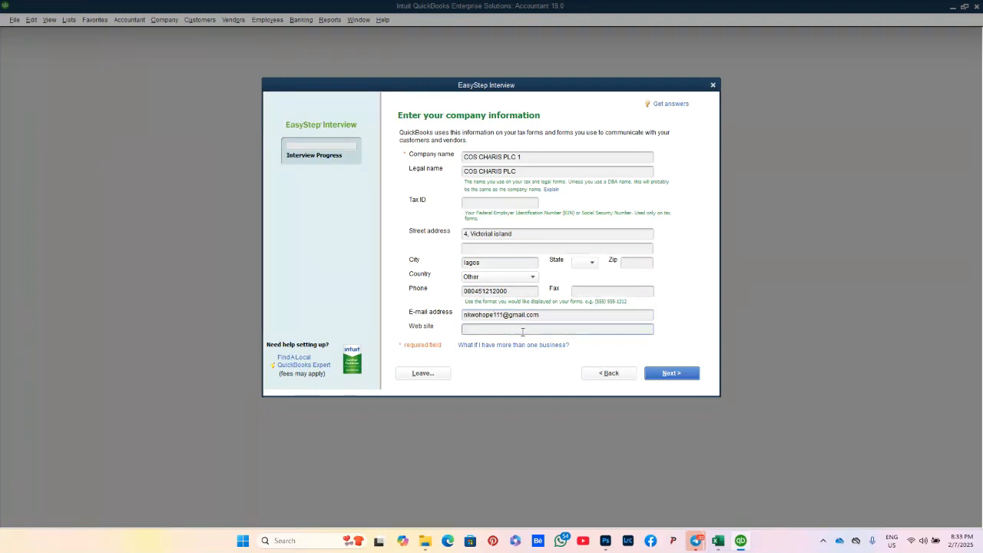
Step: Accept the company details and pick General Product-based Business as the industry
click(690, 376)
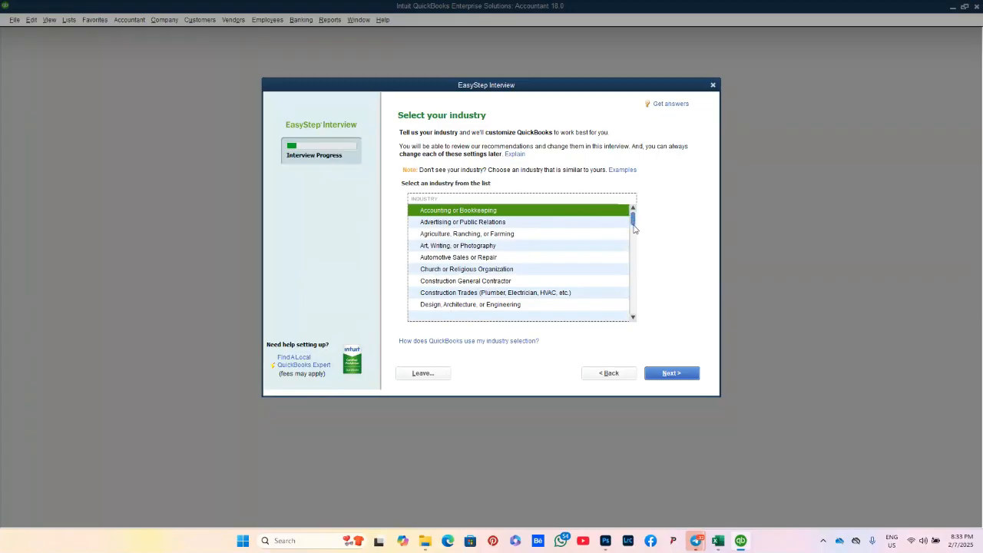
drag(633, 222, 641, 282)
drag(641, 284, 641, 313)
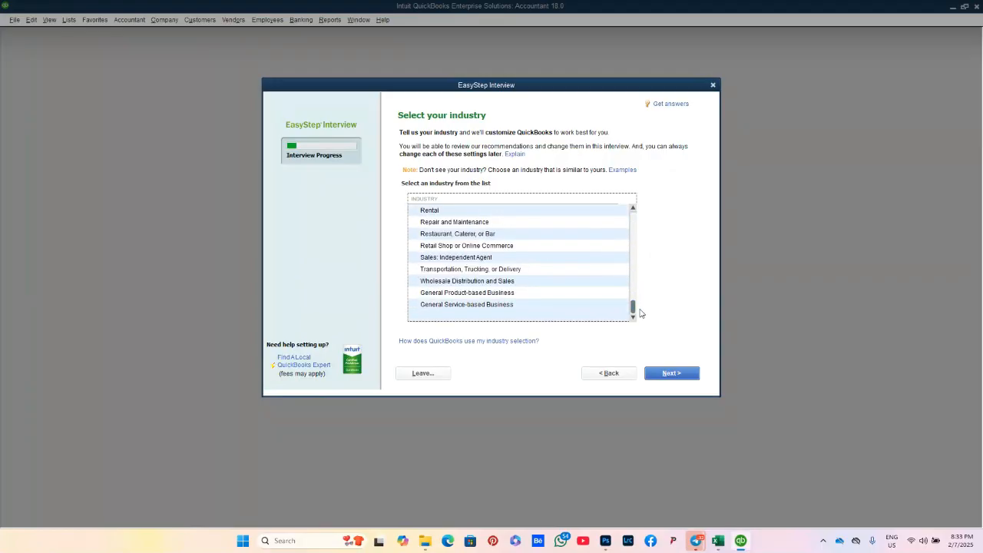
click(514, 295)
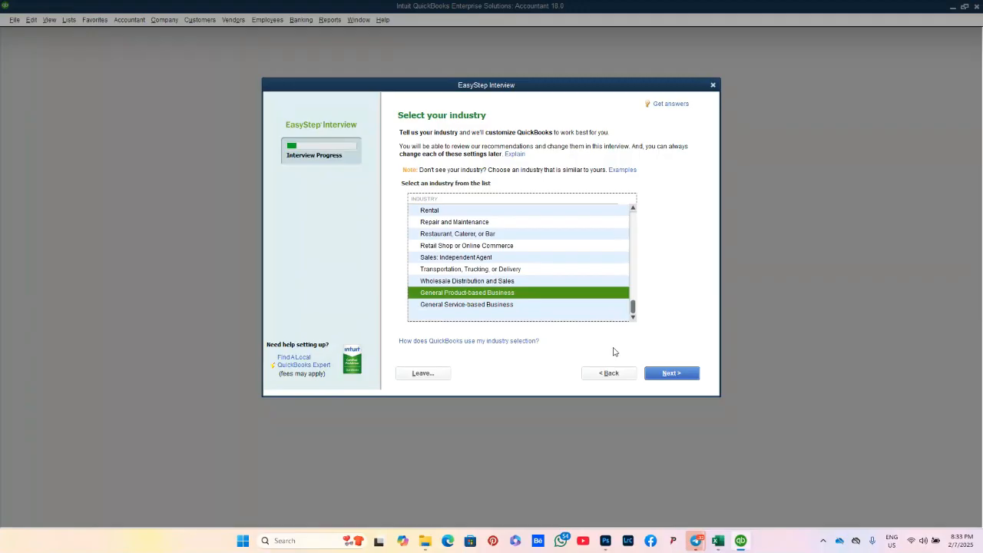
click(658, 372)
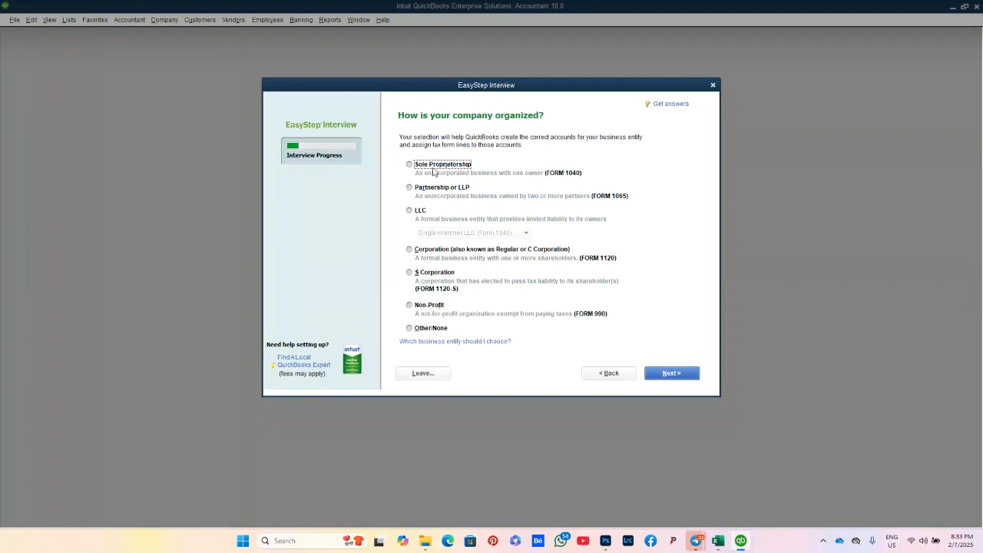
Step: Choose Sole Proprietorship, keep January as fiscal year start, and leave the admin password blank
click(431, 166)
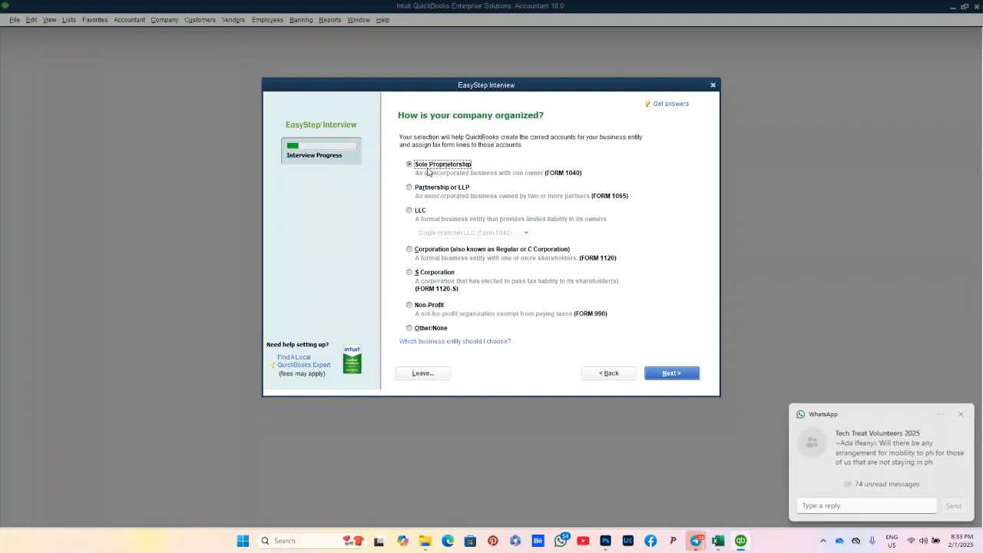
click(667, 374)
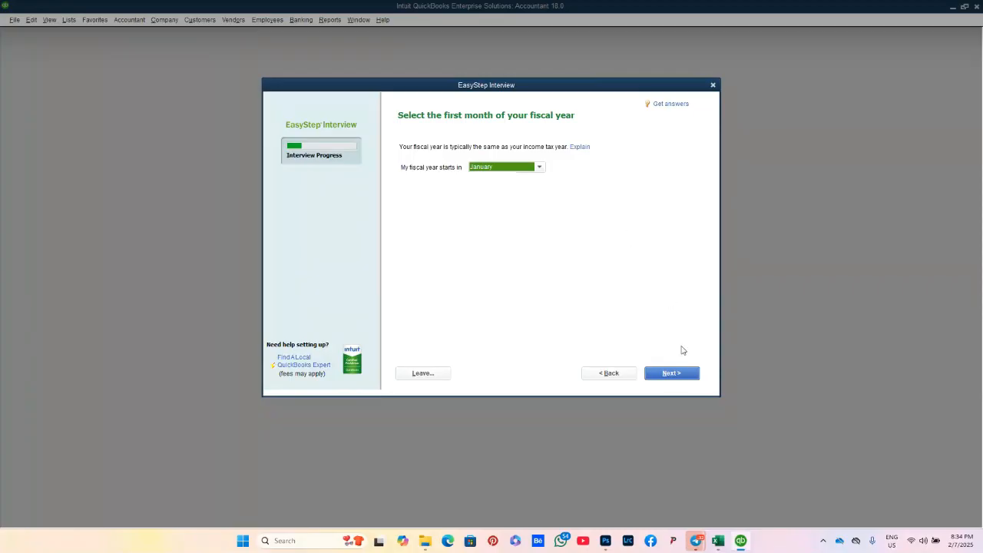
click(672, 373)
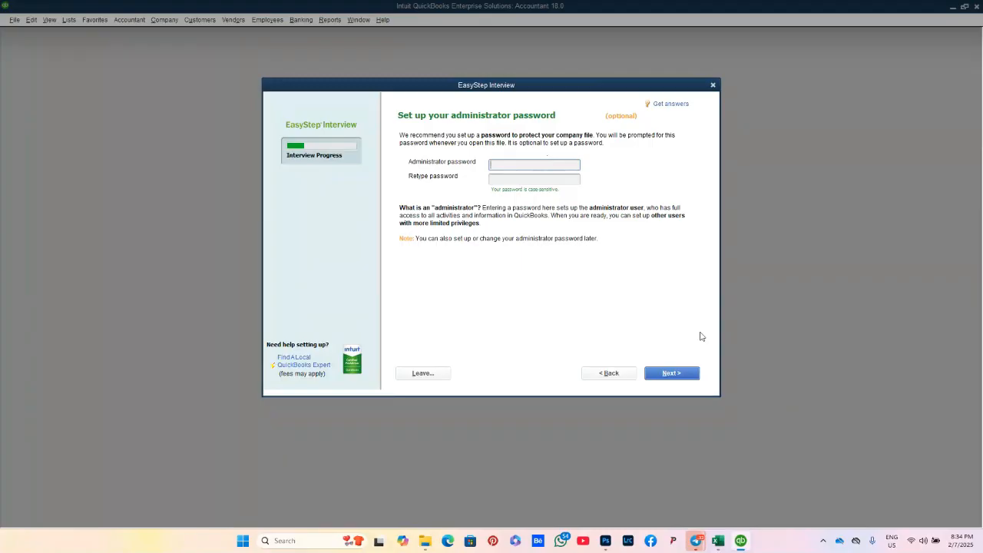
click(686, 376)
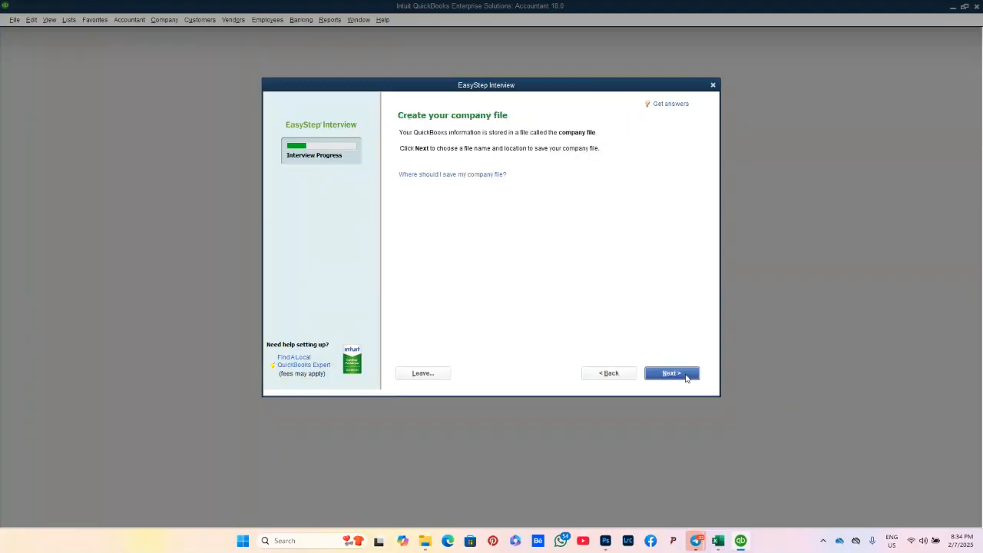
Step: Save the company file as COS CHARIS PLC 1 on USB Drive (E:) and continue
click(686, 377)
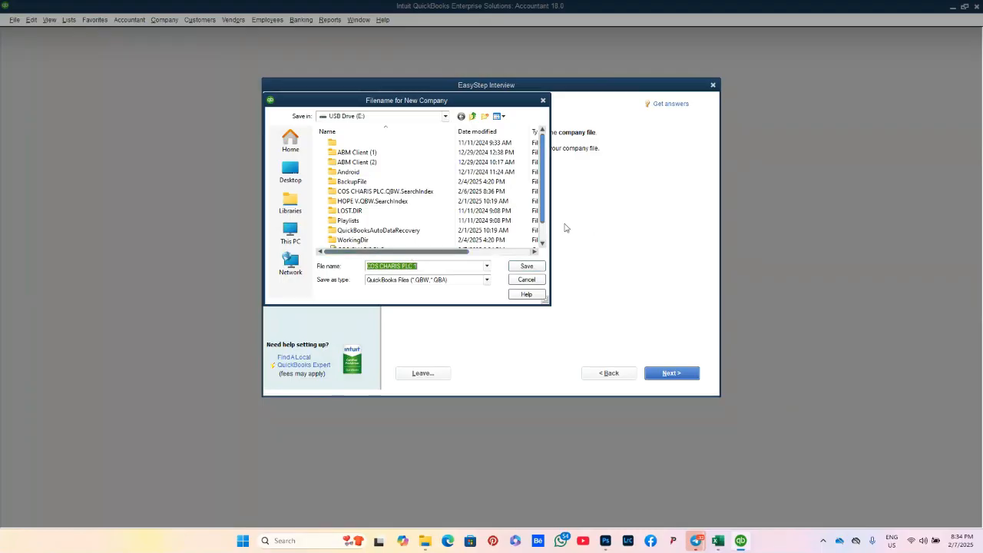
drag(542, 221, 542, 239)
click(541, 269)
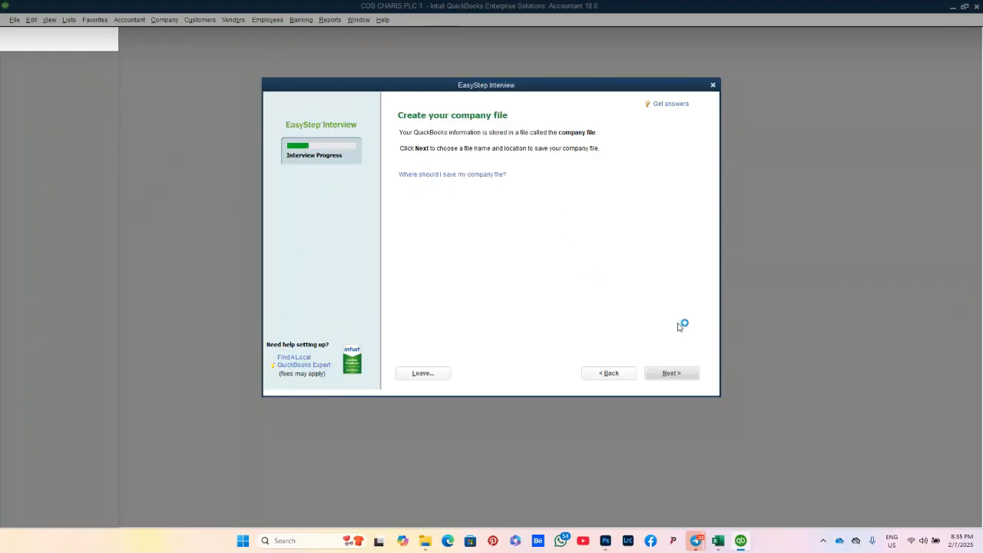
click(671, 373)
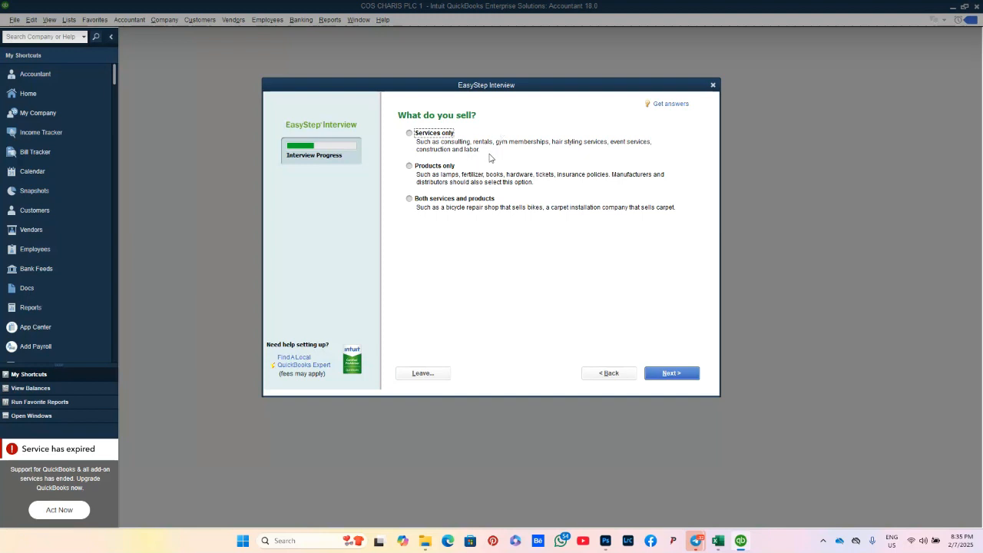
Step: Answer that the company sells services and products, charges sales tax, and uses estimates and sales orders
click(418, 201)
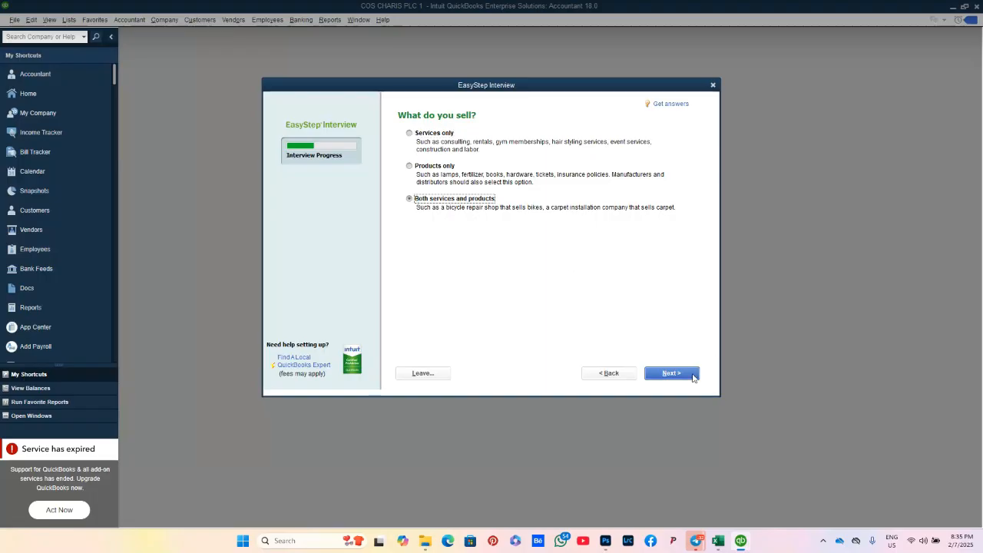
click(694, 374)
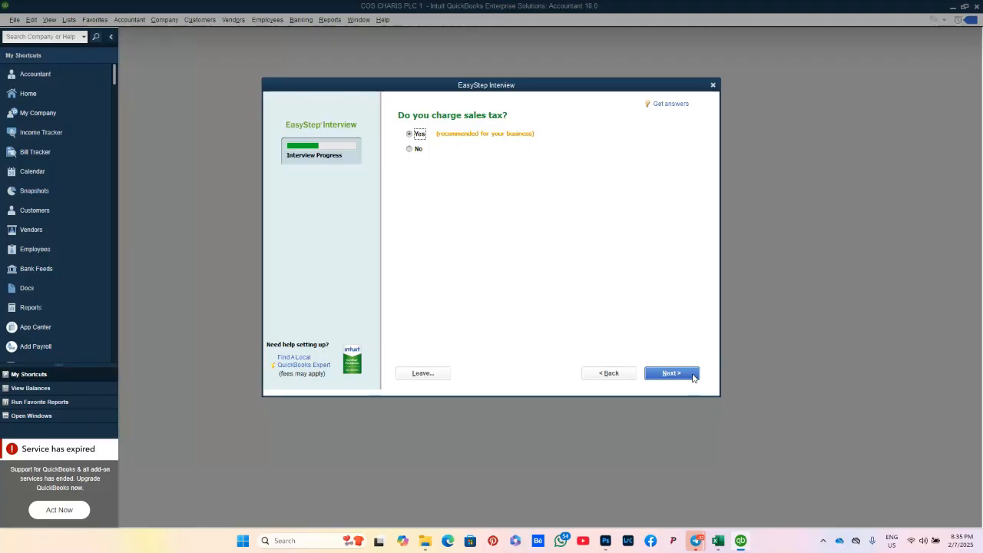
click(694, 375)
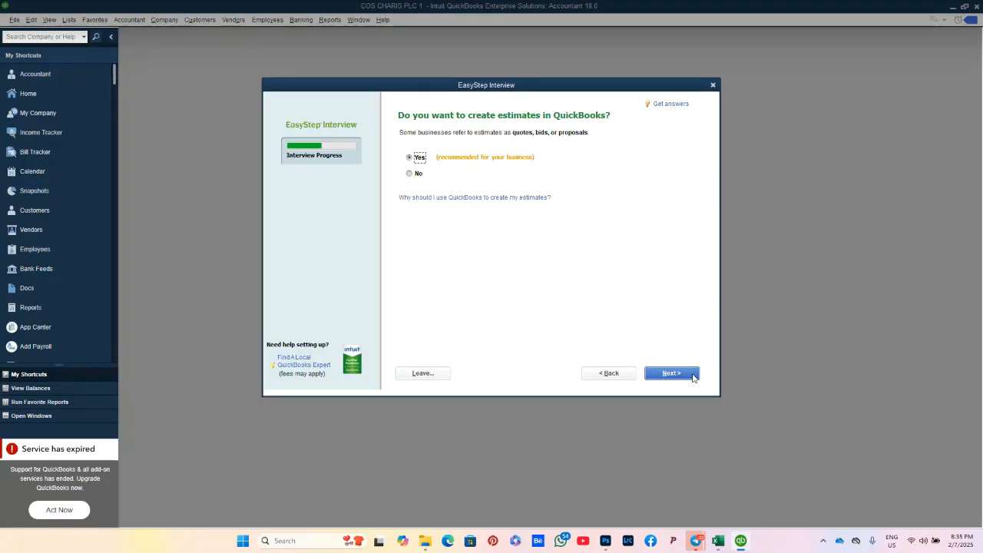
click(693, 376)
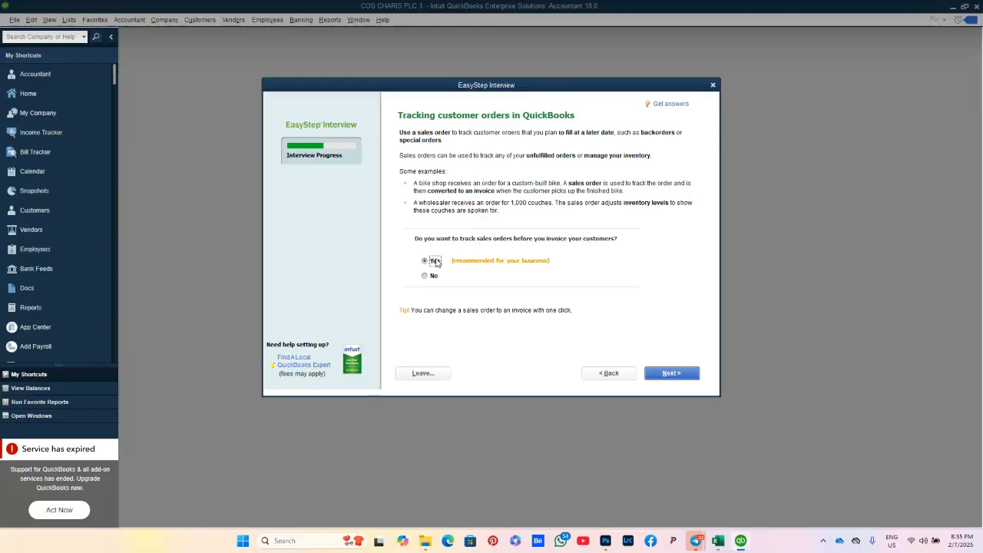
click(690, 376)
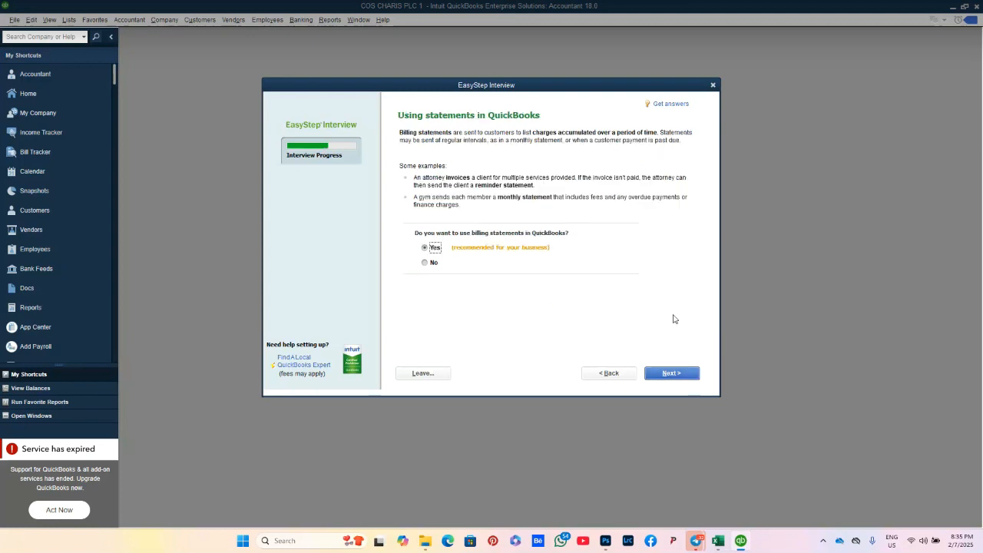
Step: Keep billing statements on, choose Yes for progress invoicing, and keep bill tracking
click(668, 374)
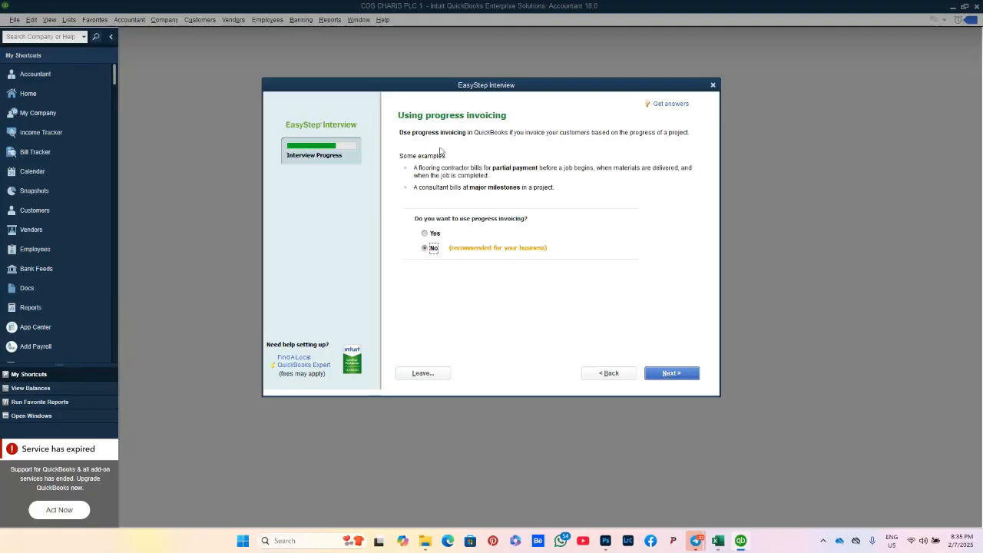
click(435, 235)
click(674, 383)
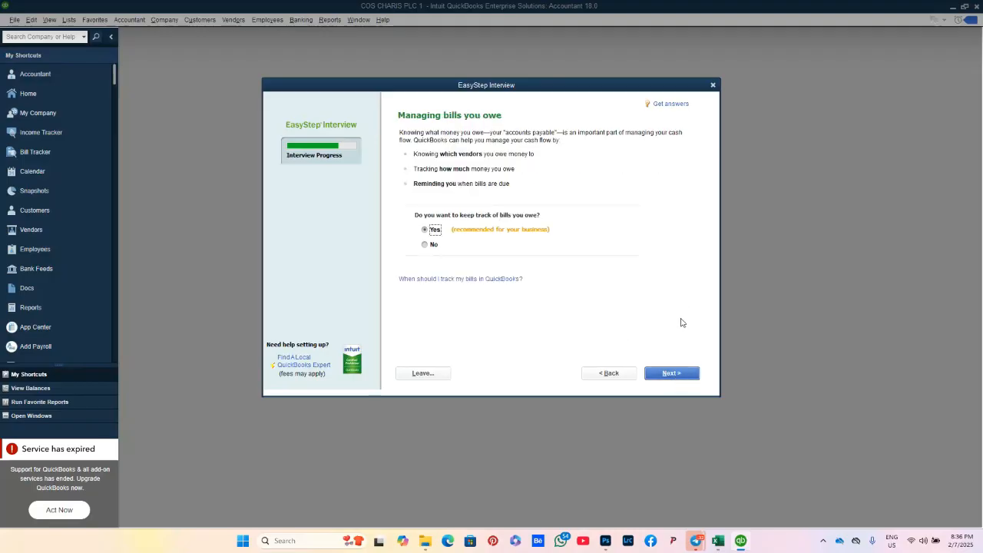
click(686, 375)
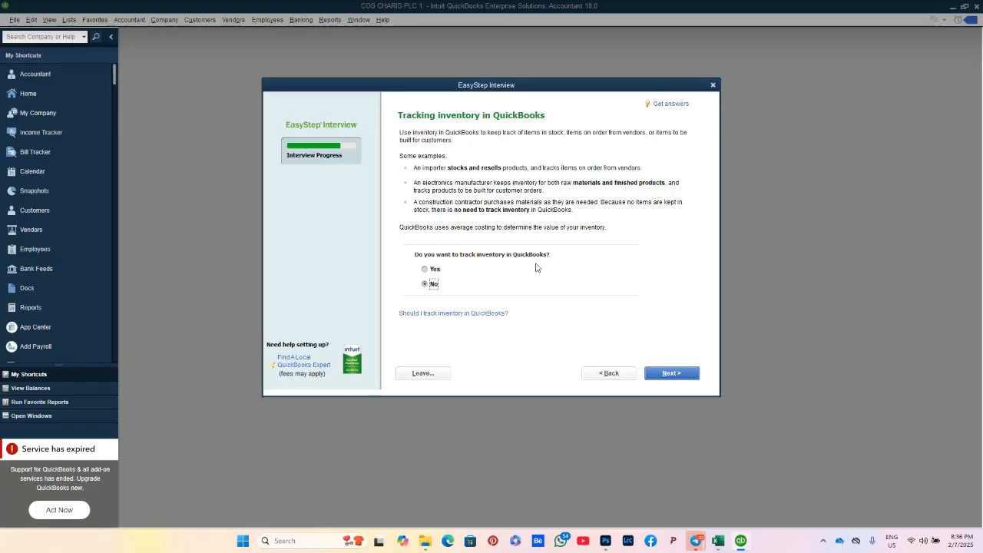
Step: Choose Yes to track inventory and Yes to track time
click(433, 269)
click(685, 374)
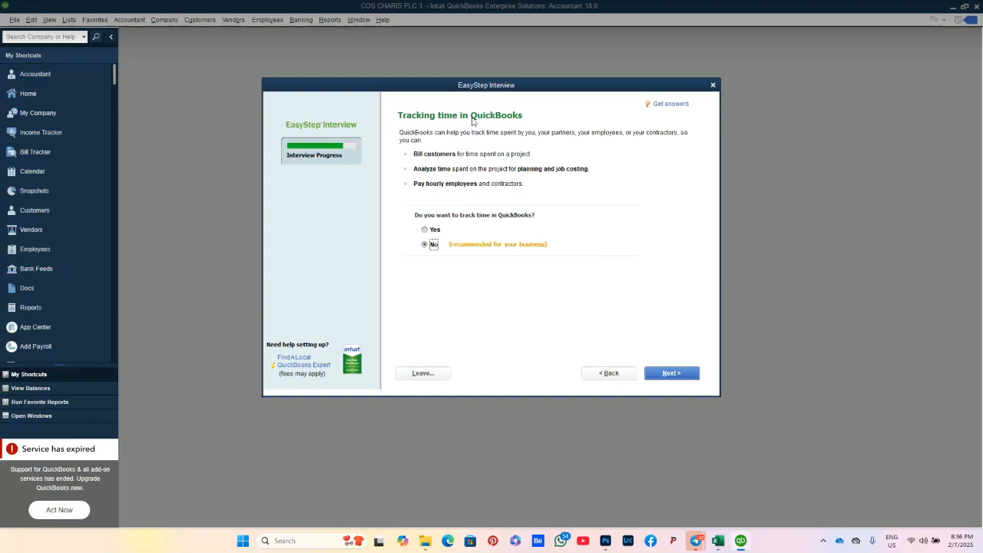
click(432, 234)
click(673, 377)
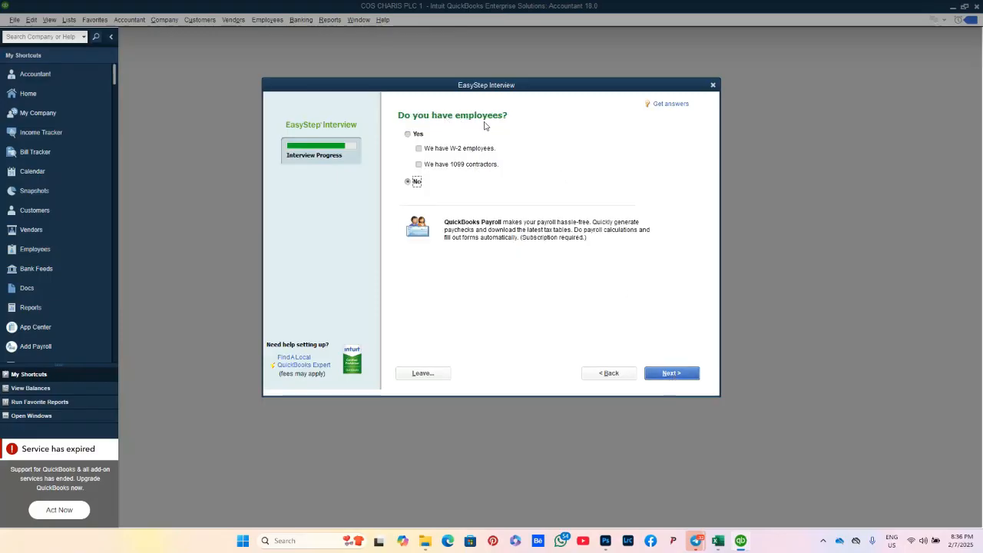
Step: Leave the employees answer at No and continue past the Using accounts introduction to the start-date step
click(417, 135)
click(420, 150)
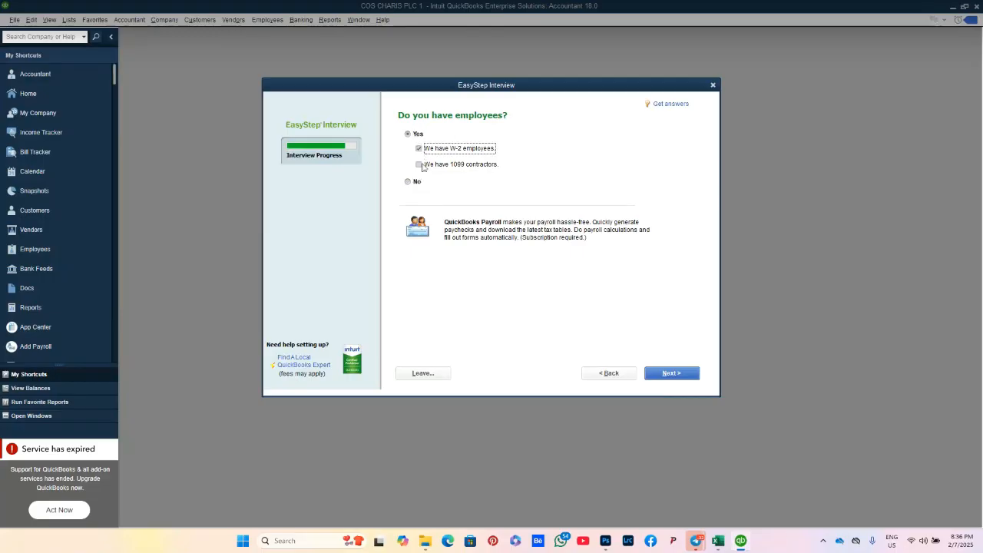
click(421, 165)
click(420, 149)
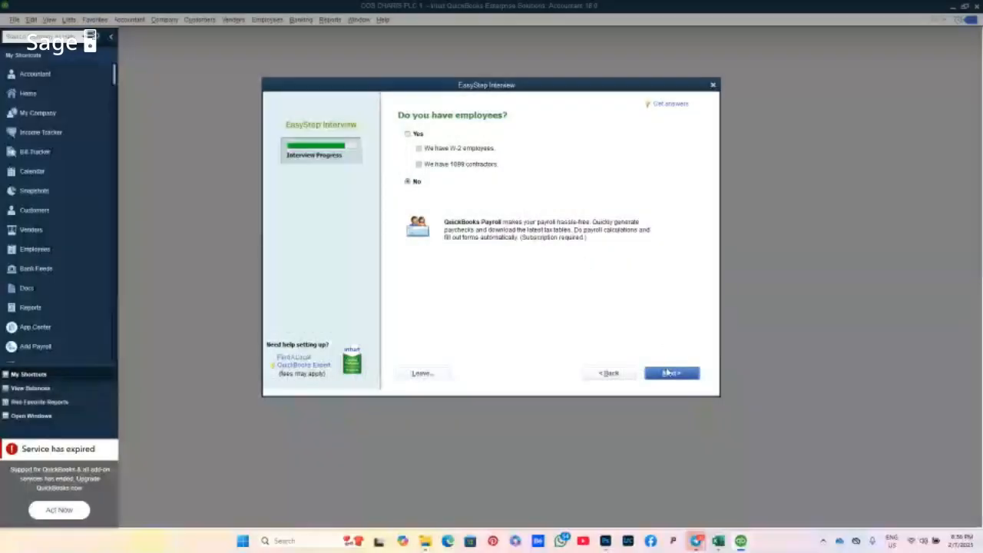
click(668, 372)
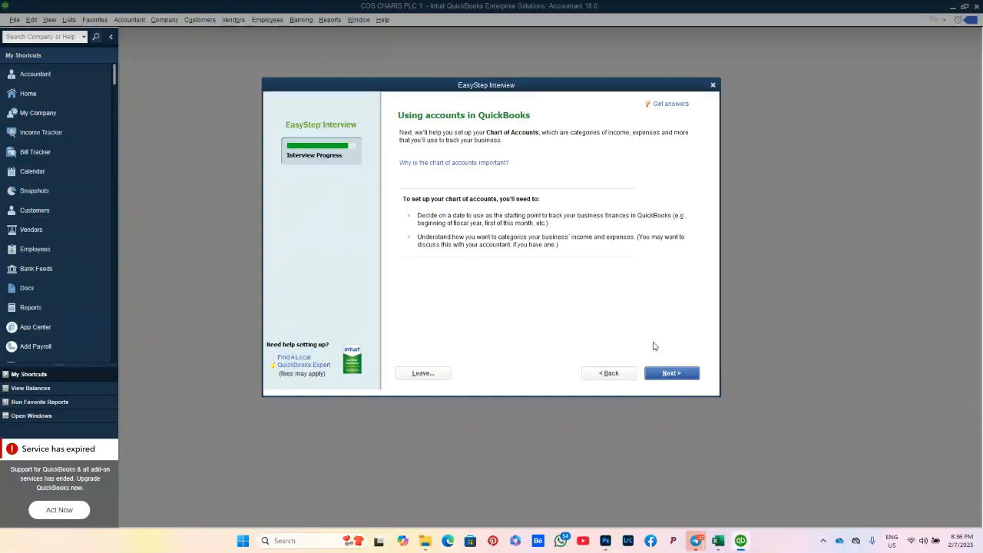
click(665, 375)
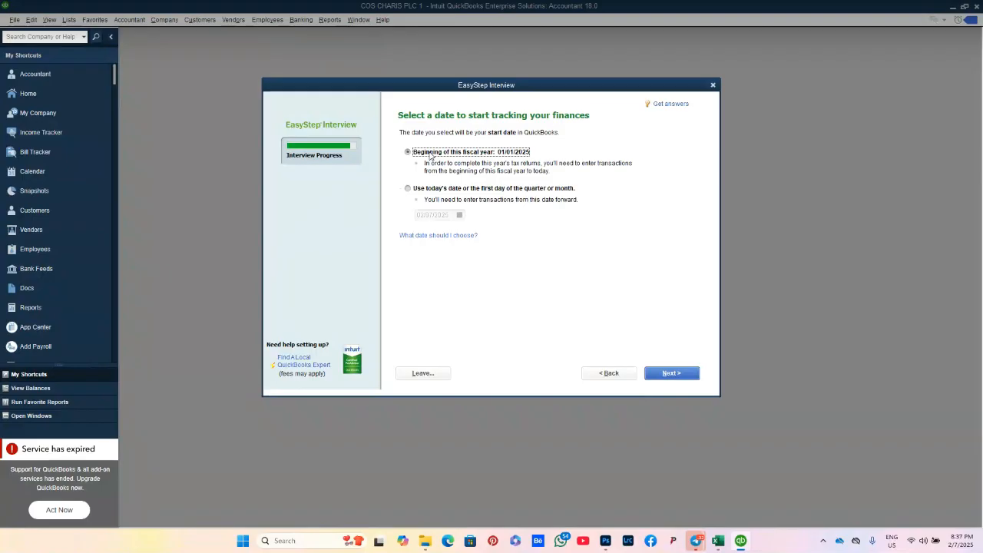
Step: Keep the beginning of the fiscal year, 01/01/2025, as the tracking start date instead of today's date
click(419, 192)
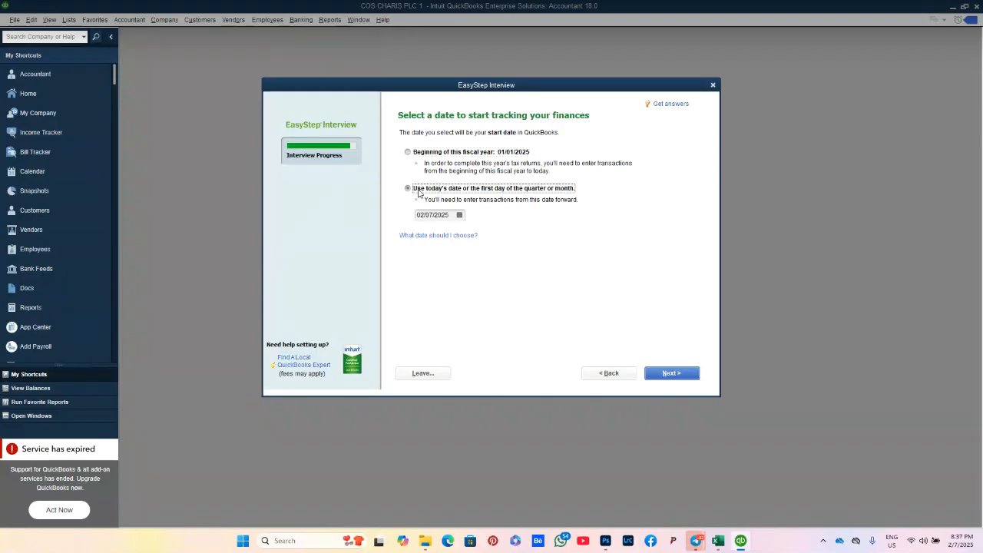
click(460, 216)
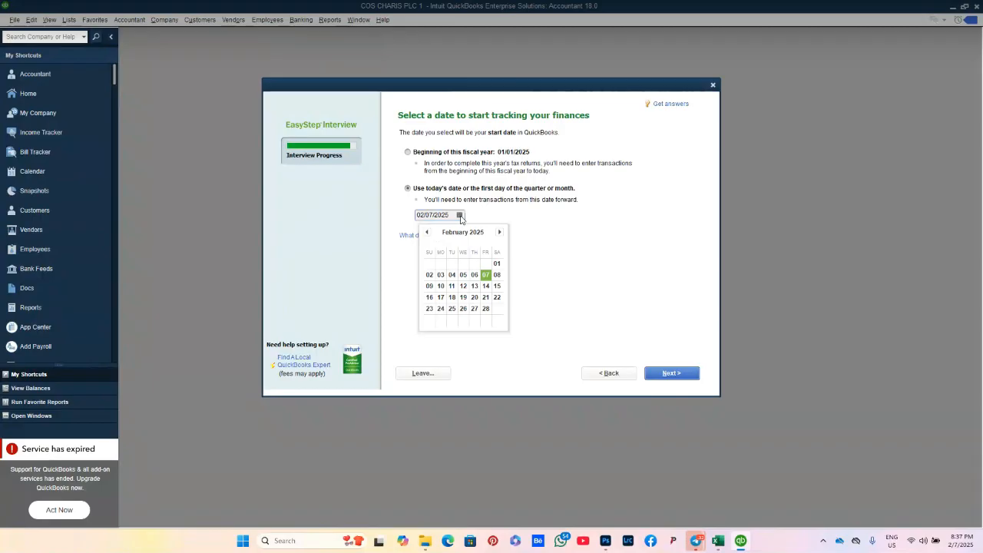
click(417, 155)
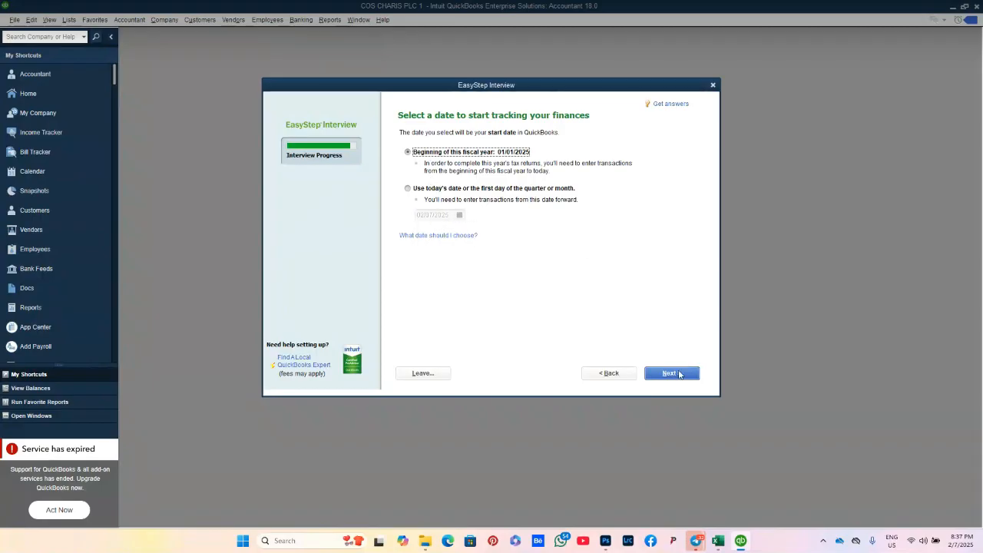
click(672, 374)
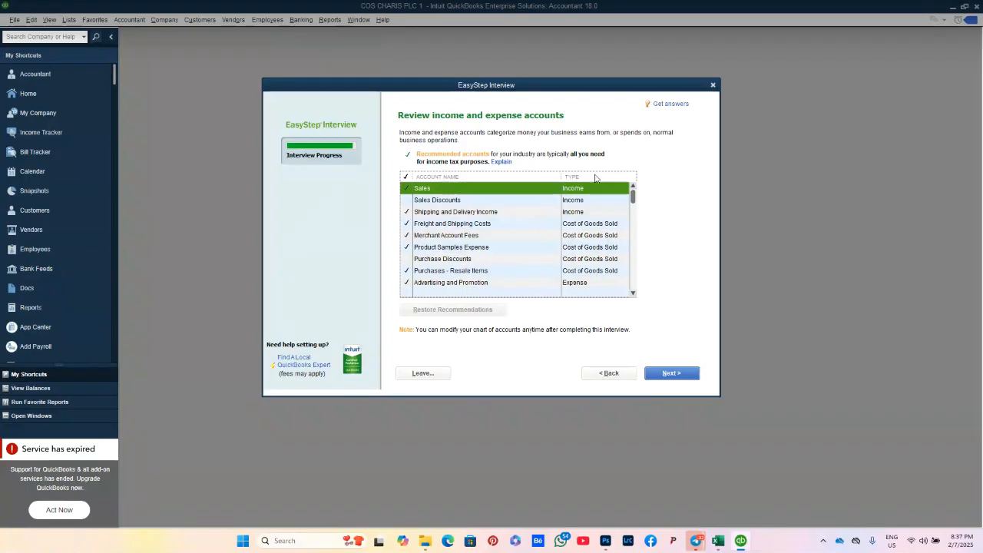
Step: Keep Sales and add Sales Discounts, Purchase Discounts, Business Licenses and Permits, and Charitable Contributions accounts
click(412, 193)
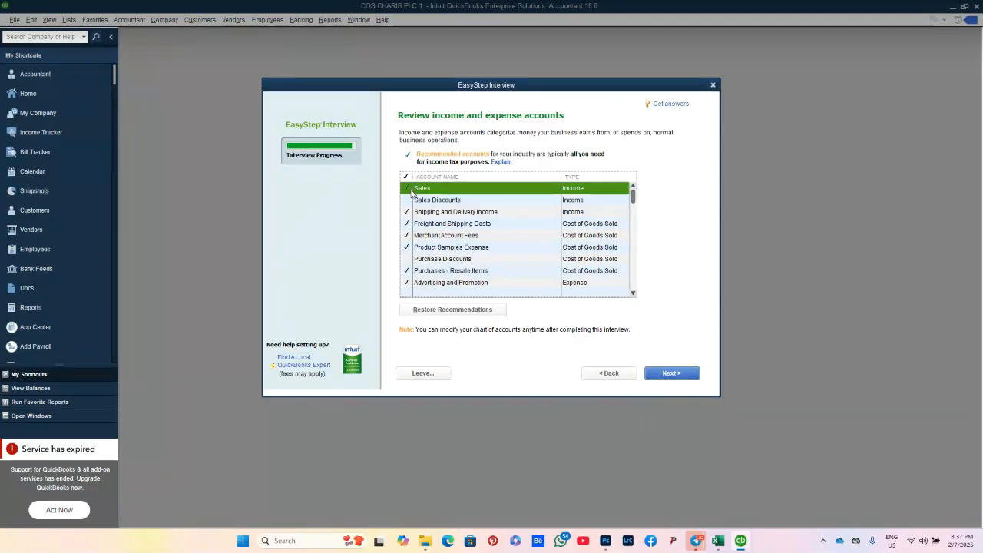
click(407, 201)
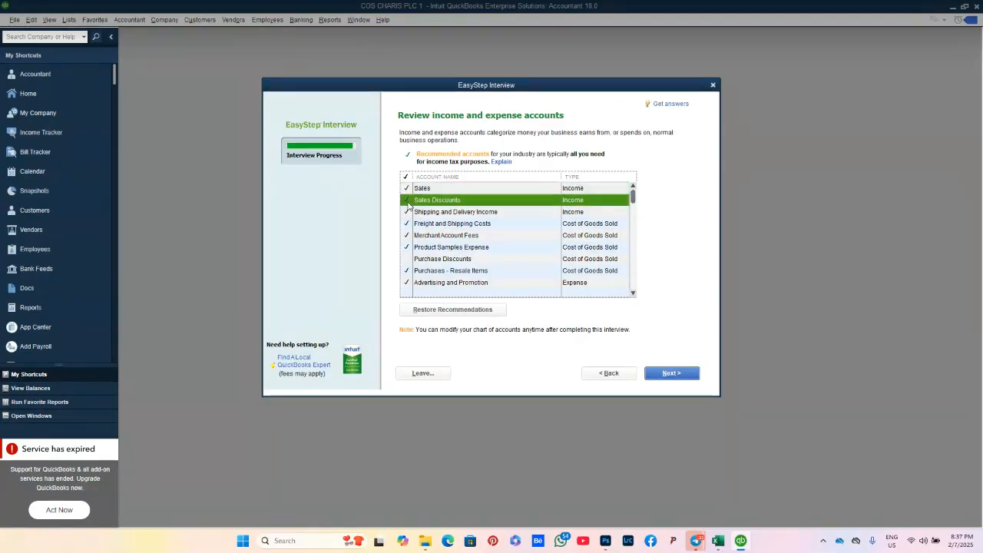
click(408, 259)
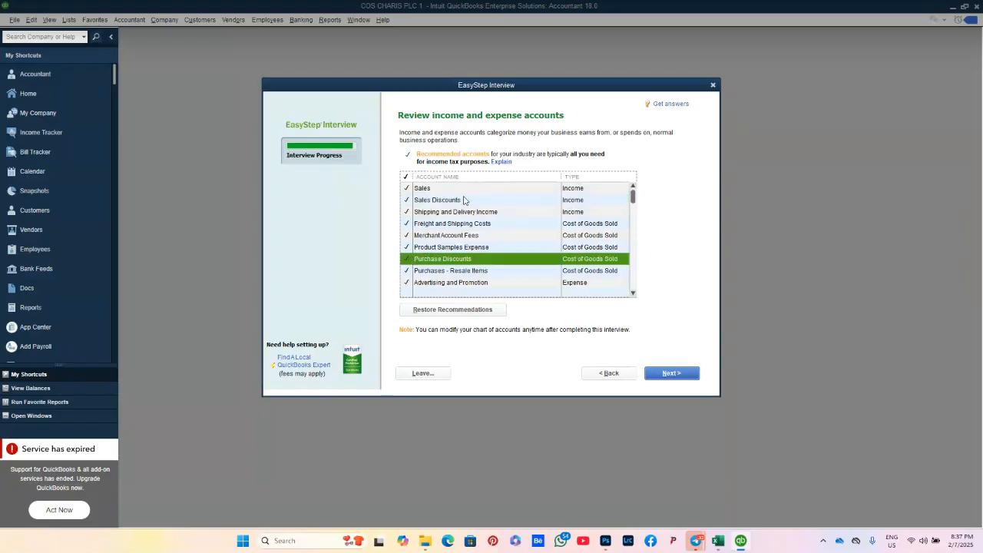
click(633, 293)
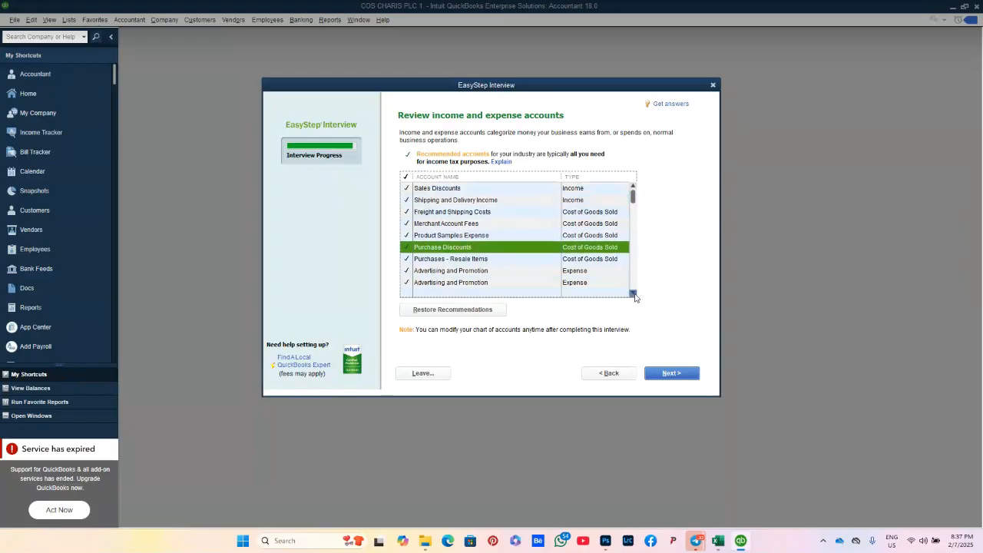
click(634, 295)
click(634, 294)
click(634, 294)
click(634, 294)
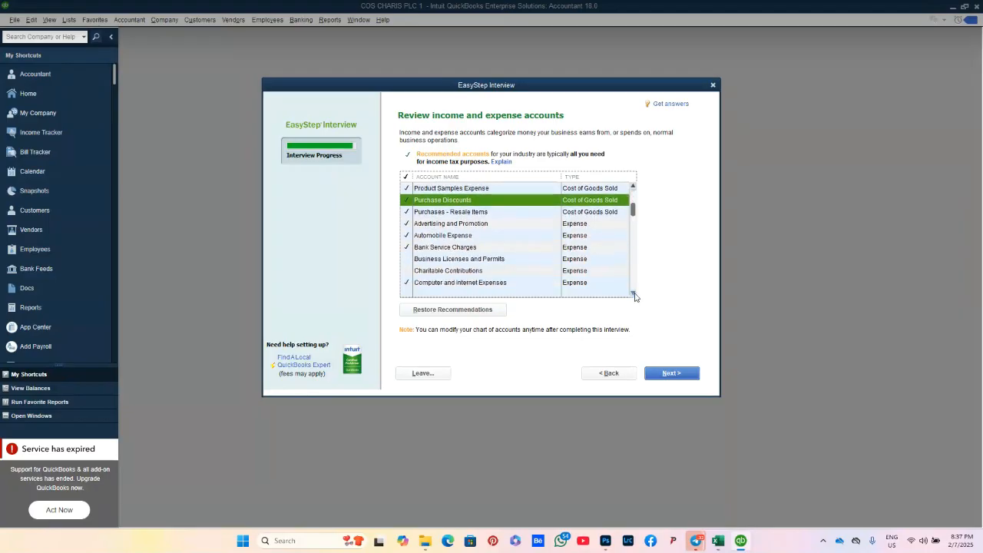
click(409, 263)
click(408, 271)
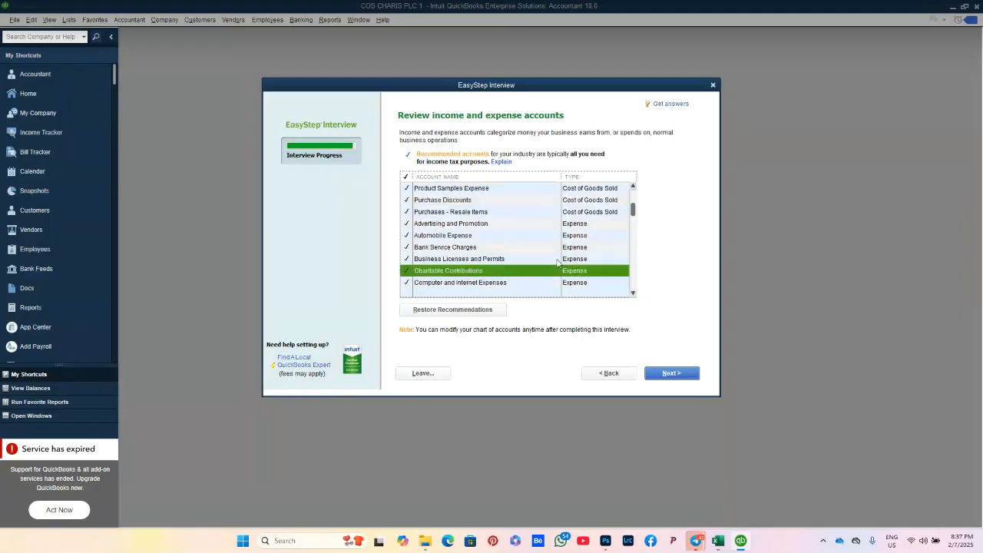
Step: Add Continuing Education, Equipment Rental, General Liability Insurance and Health Insurance accounts
click(633, 294)
click(633, 294)
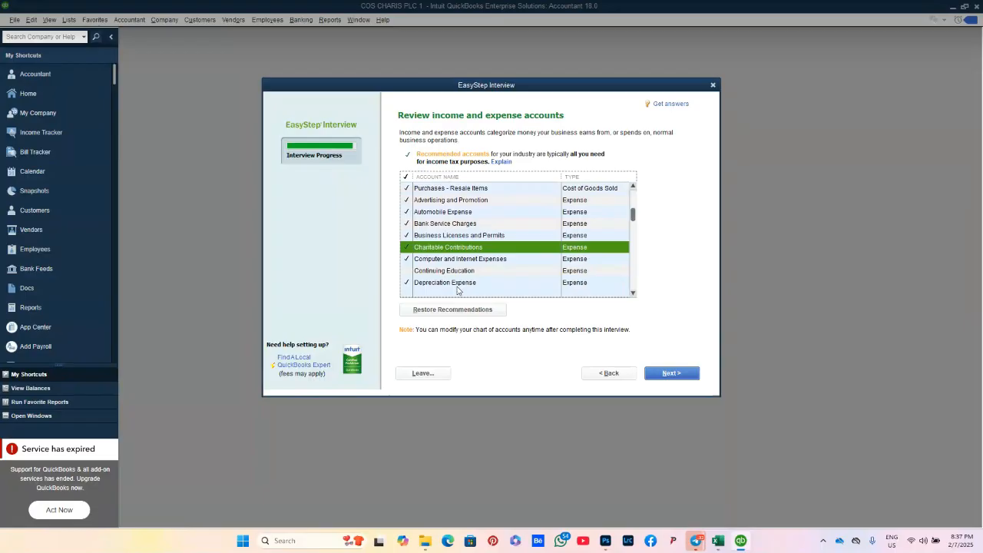
click(419, 272)
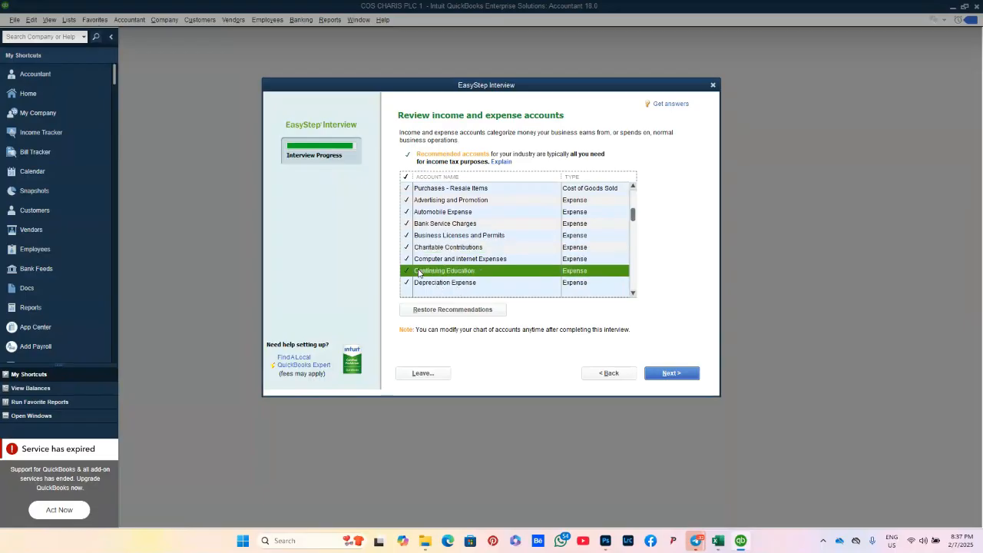
click(633, 294)
click(634, 294)
click(634, 294)
click(633, 294)
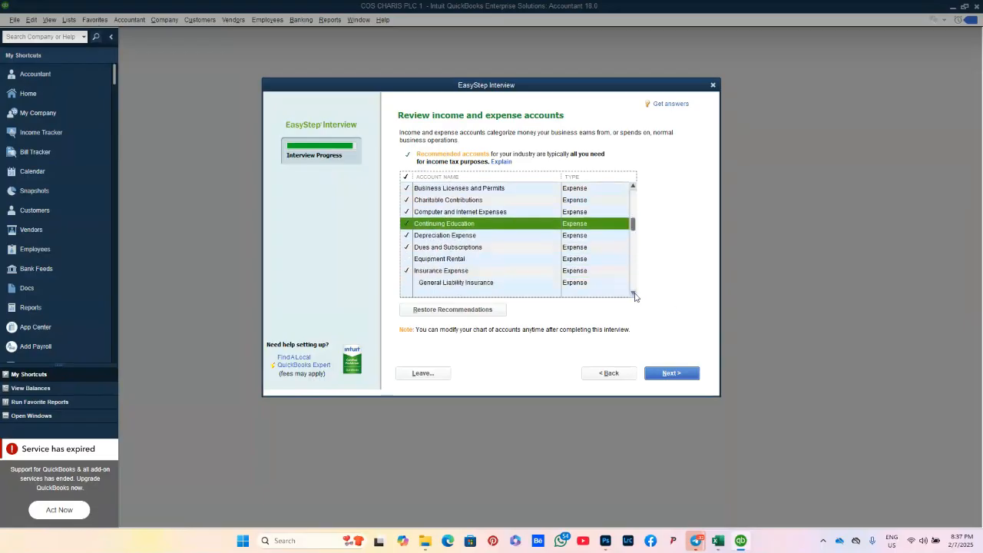
click(422, 260)
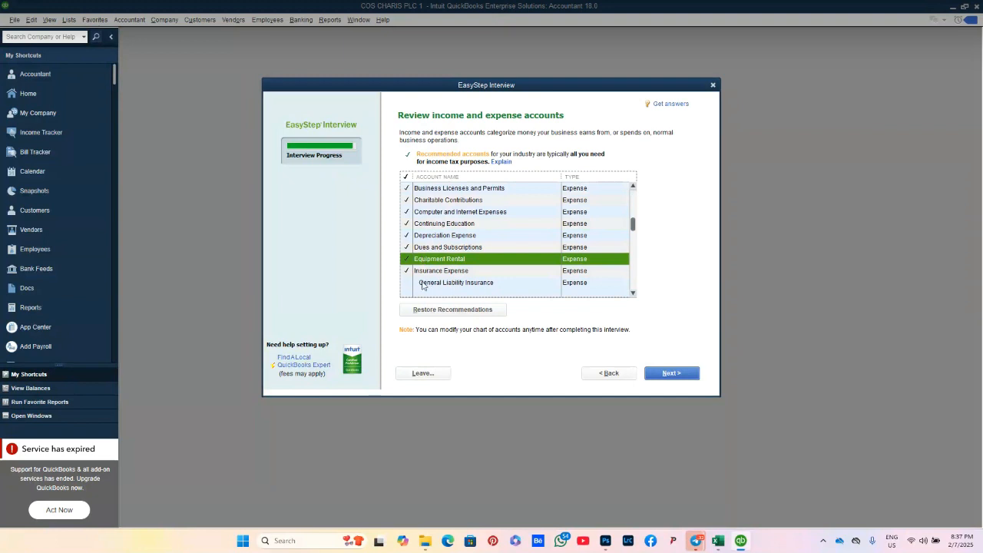
click(423, 283)
click(633, 294)
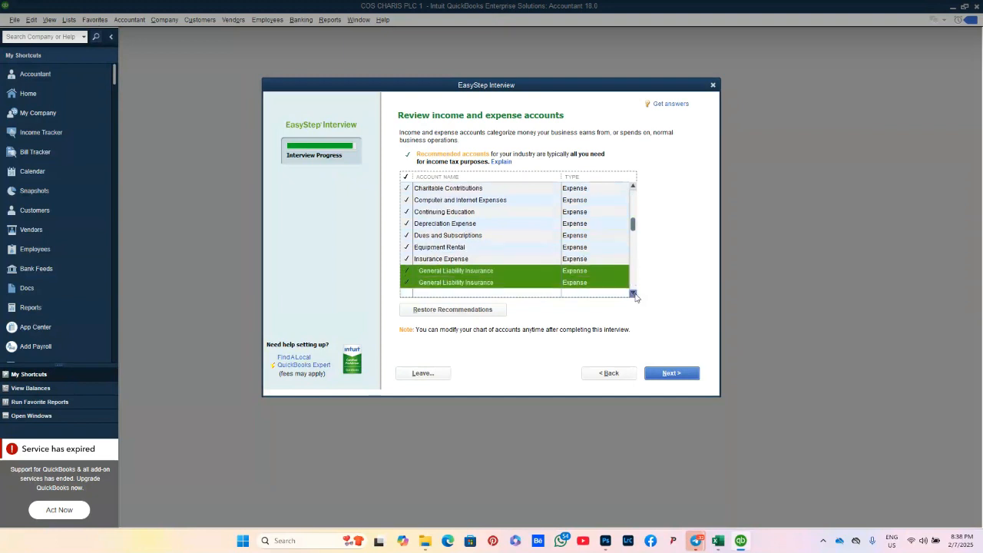
click(484, 286)
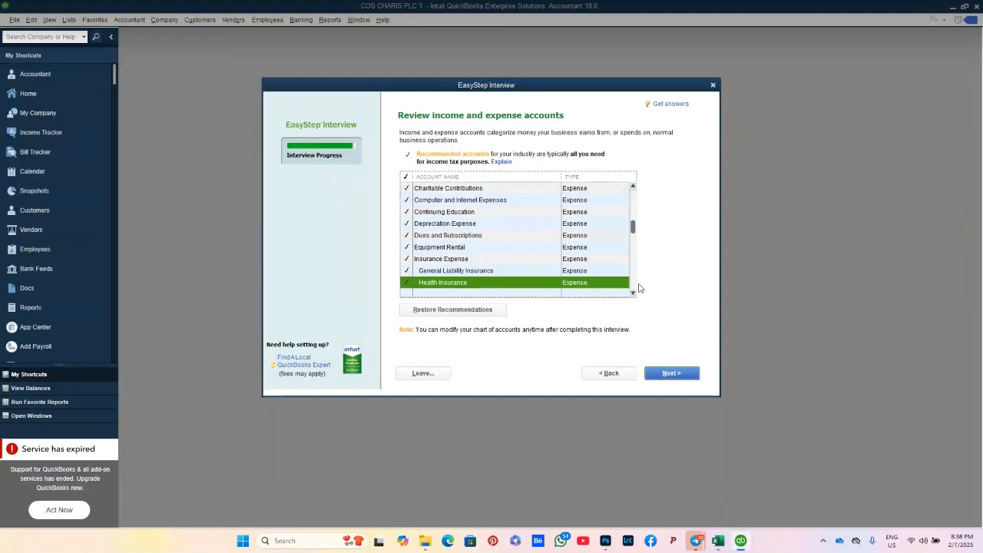
Step: Add Life and Disability Insurance, Worker's Compensation, Janitorial, Miscellaneous and Printing and Reproduction accounts, then finish
scroll(636, 294, down, 2)
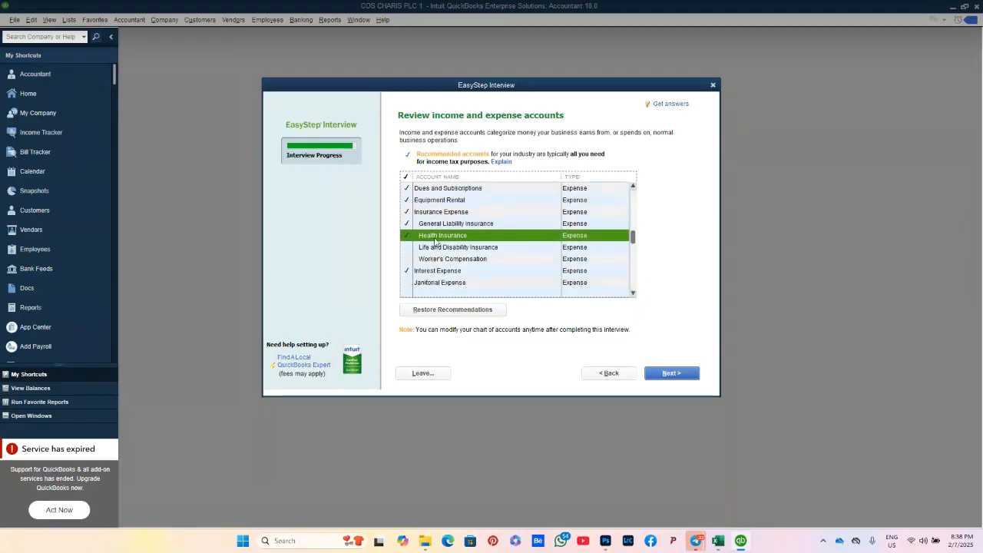
click(408, 247)
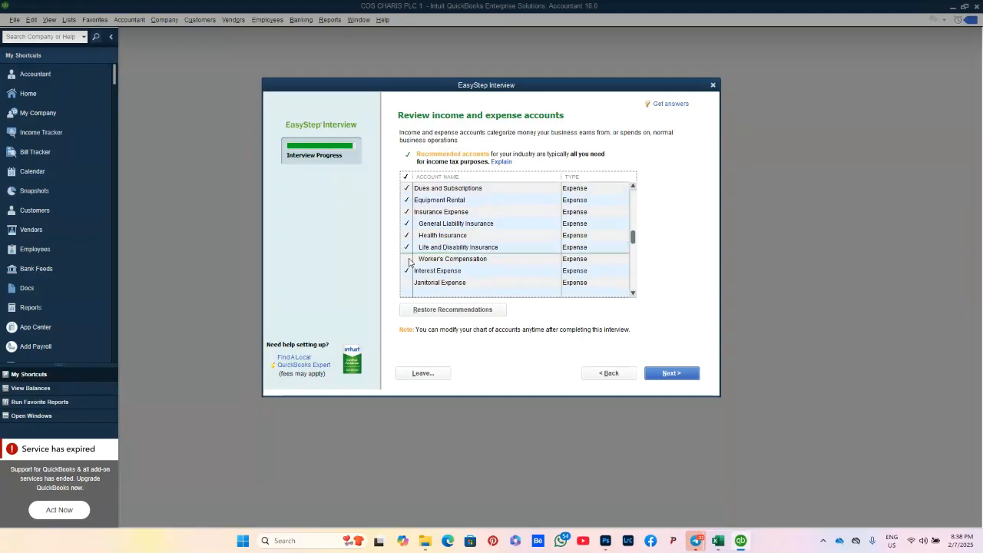
click(410, 261)
click(634, 293)
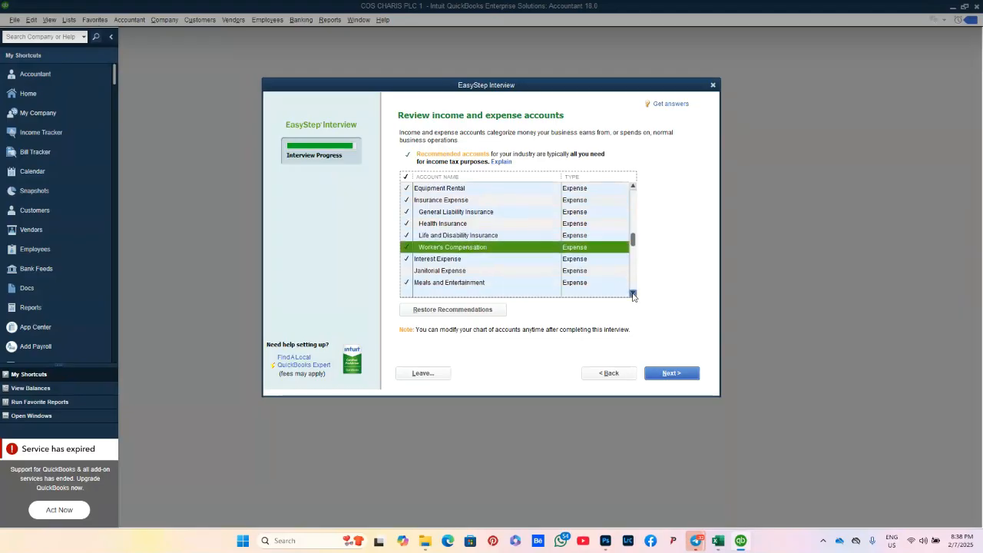
click(633, 294)
click(633, 293)
click(407, 247)
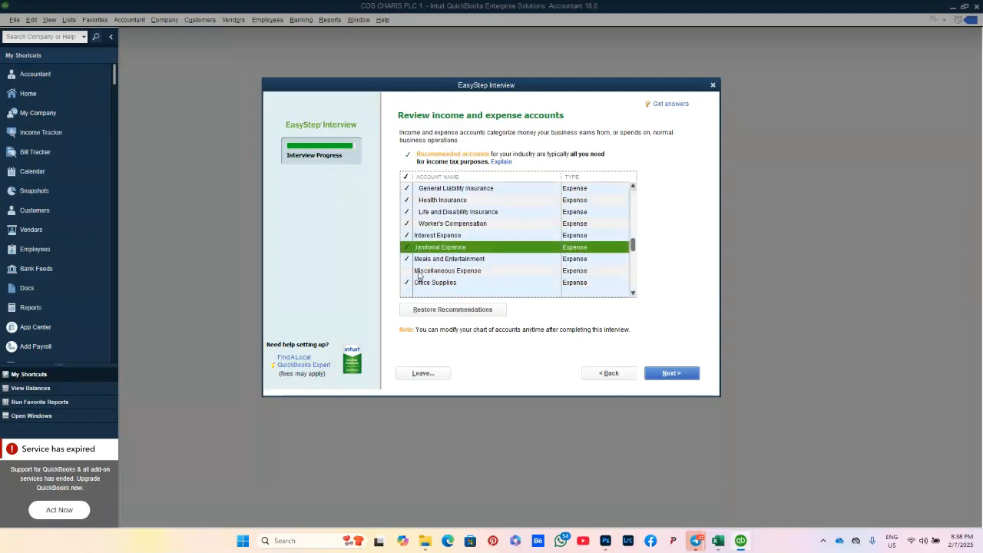
click(415, 272)
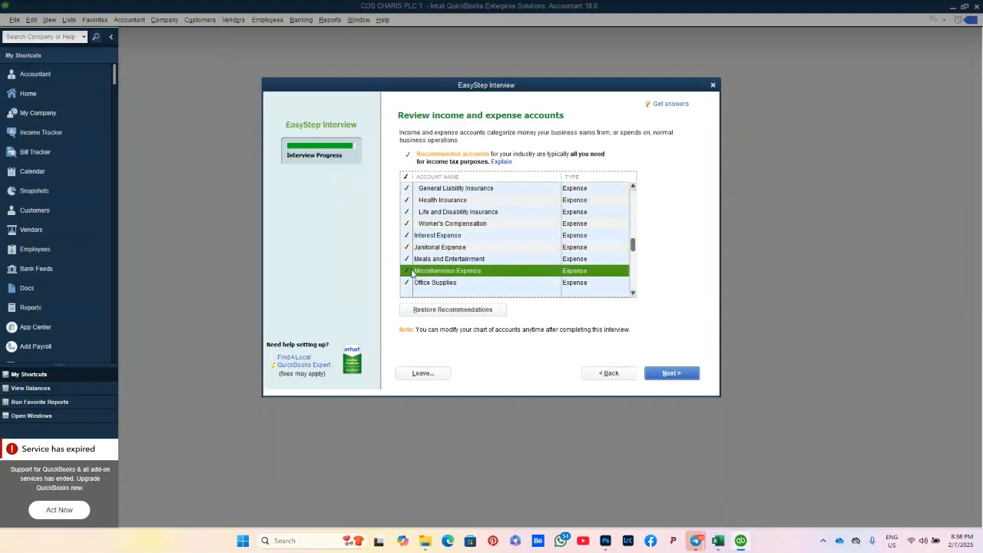
click(633, 294)
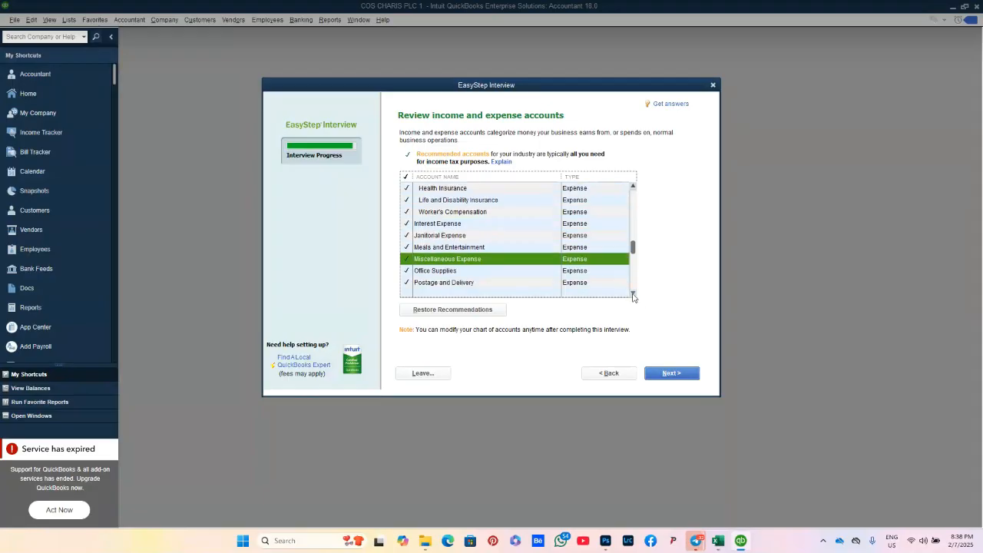
click(634, 295)
click(633, 295)
click(633, 294)
click(415, 261)
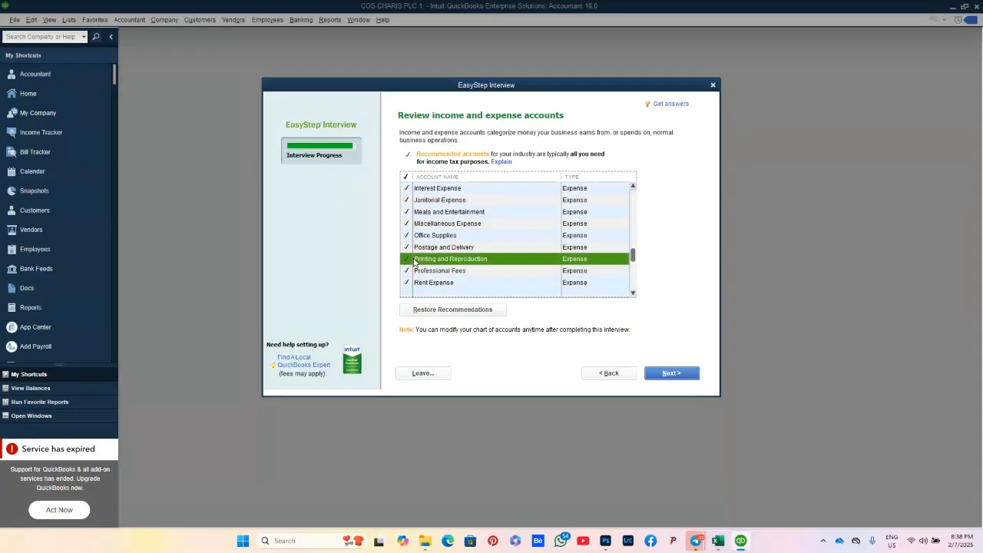
click(671, 375)
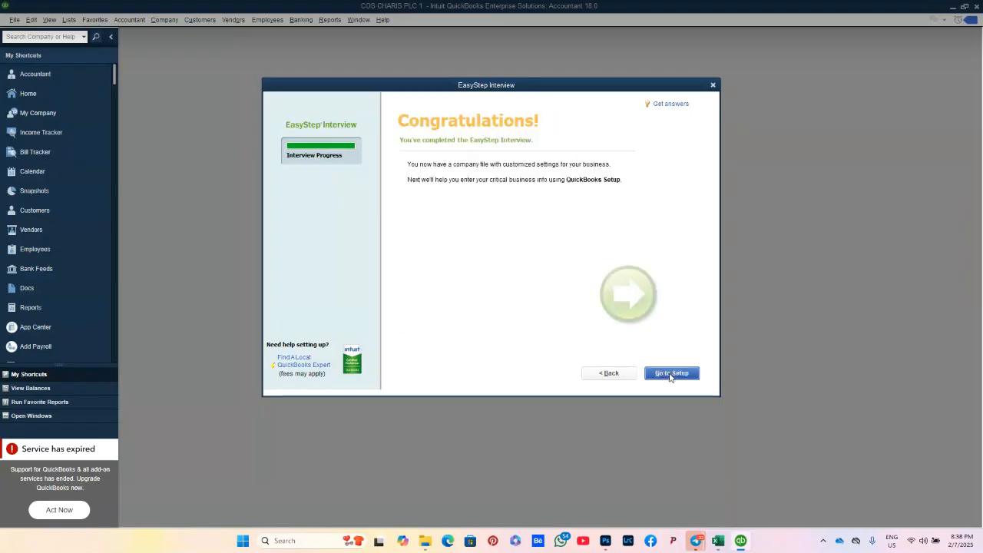
Step: Leave the Congratulations page and load QuickBooks Setup for the COS CHARIS PLC 1 company
click(670, 375)
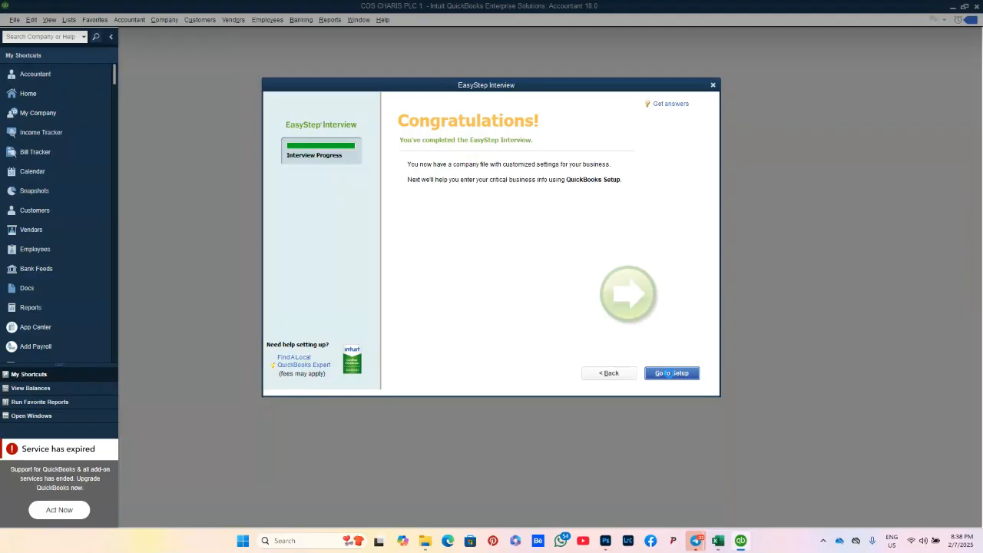
click(670, 375)
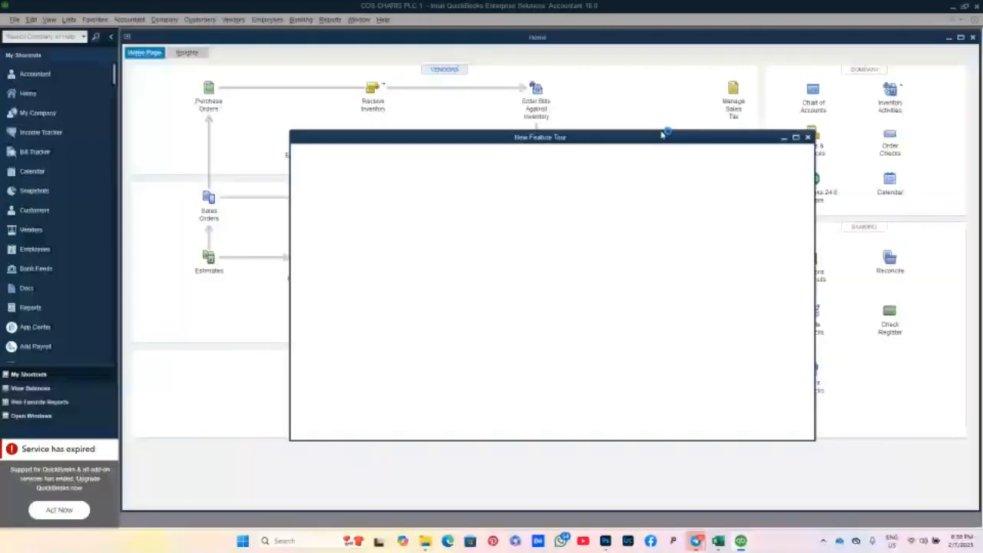
Step: Close the New Feature Tour window and briefly switch to the online meeting window
click(808, 137)
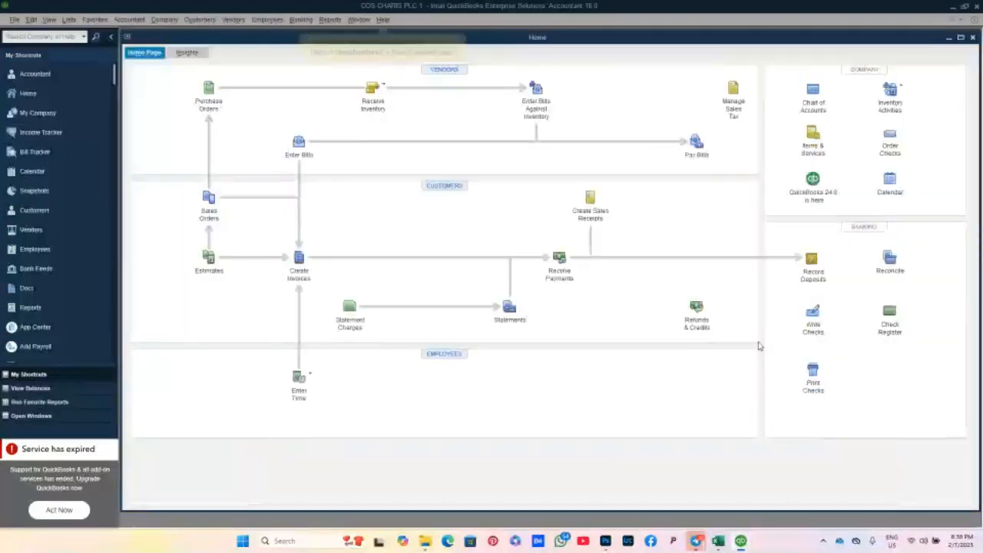
mouse_move(696, 541)
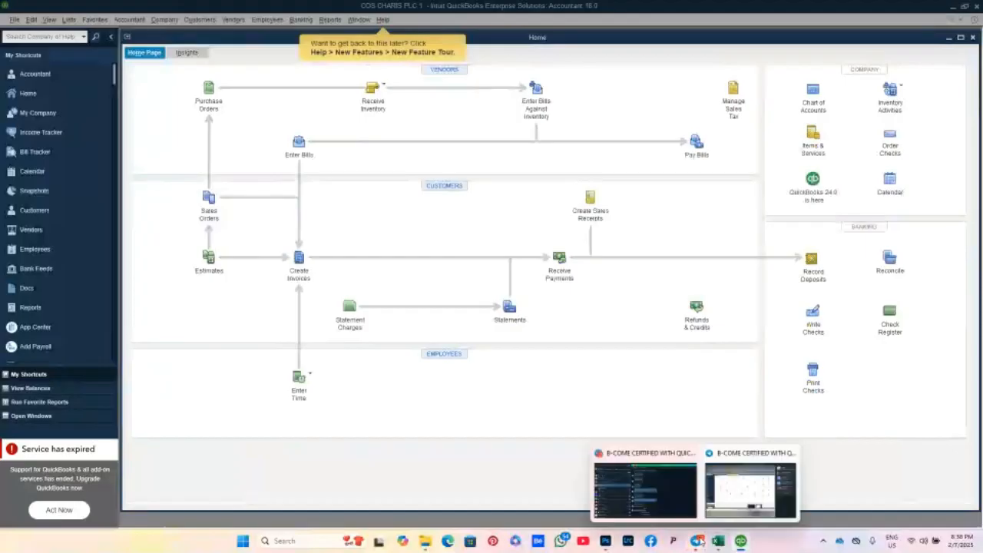
click(729, 497)
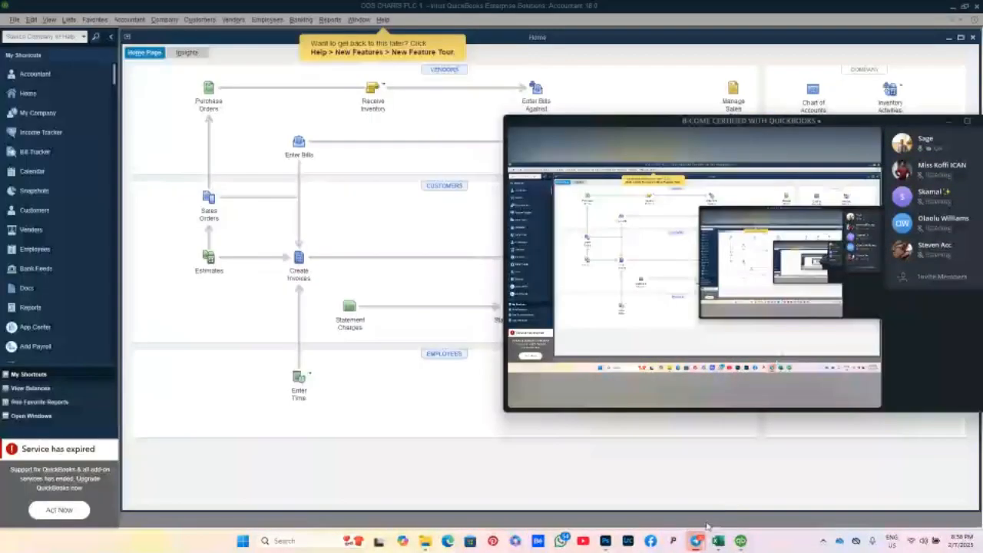
mouse_move(697, 541)
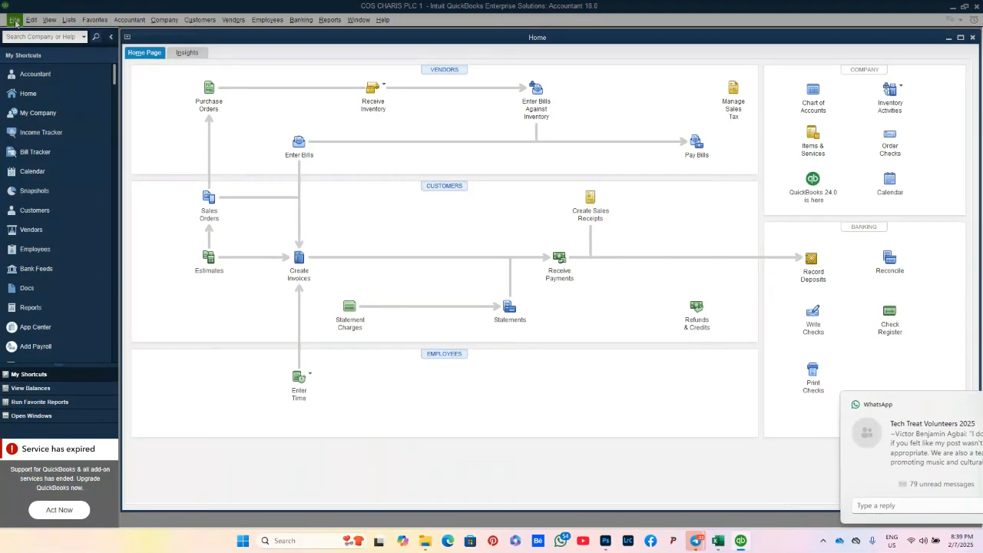
click(14, 21)
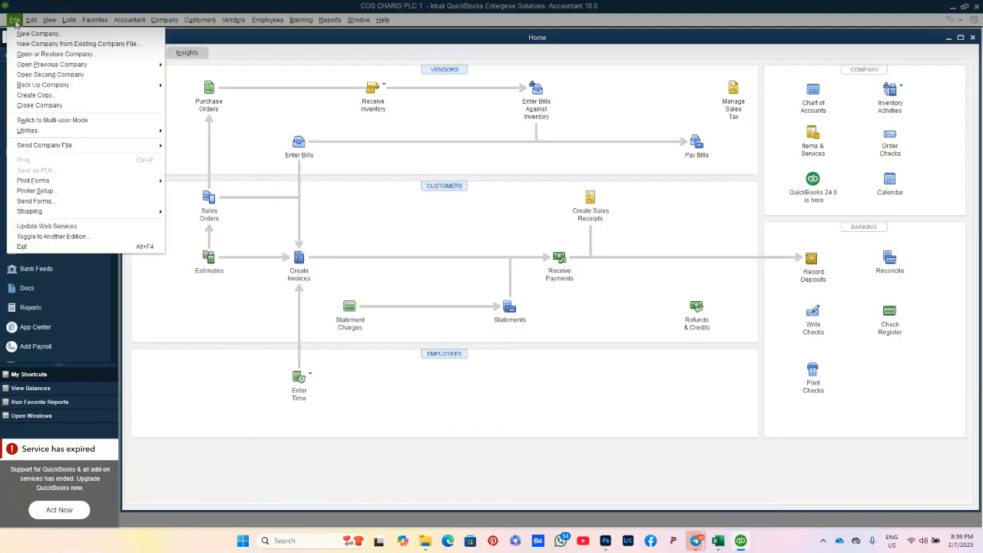
mouse_move(27, 22)
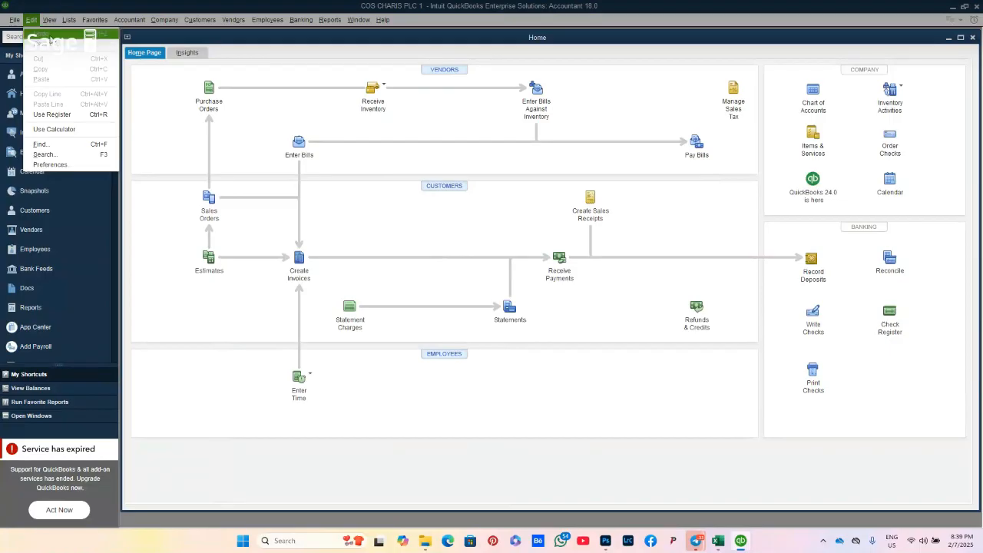
click(35, 21)
click(48, 20)
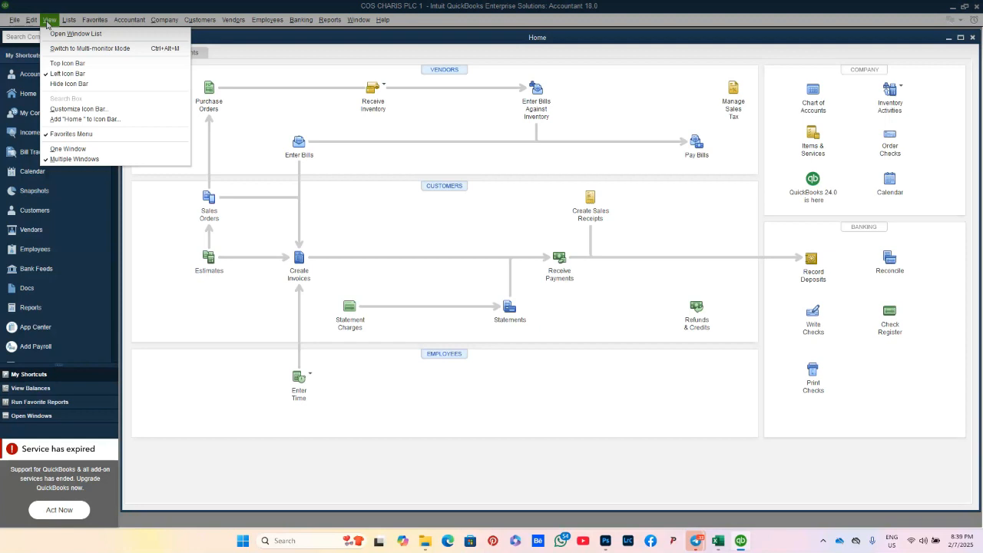
click(53, 68)
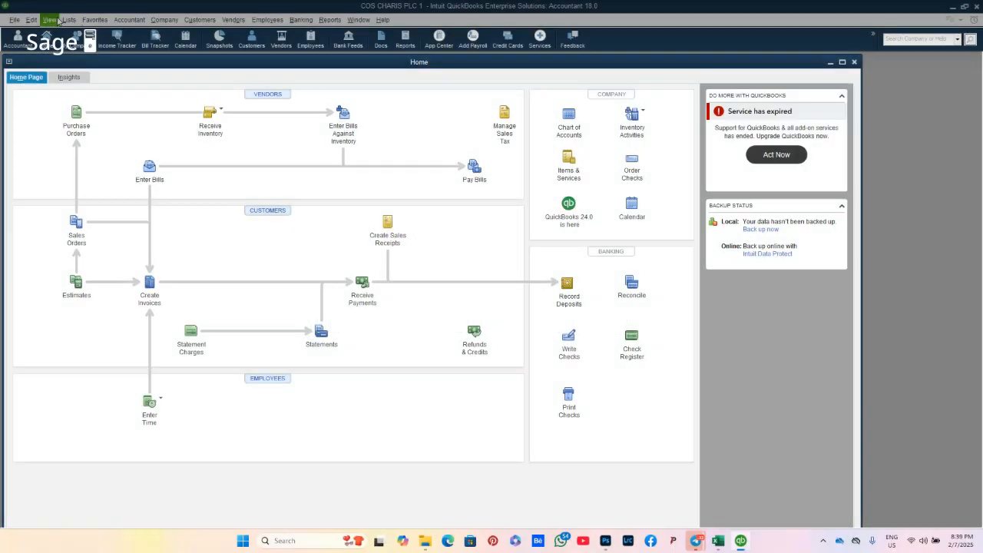
click(49, 20)
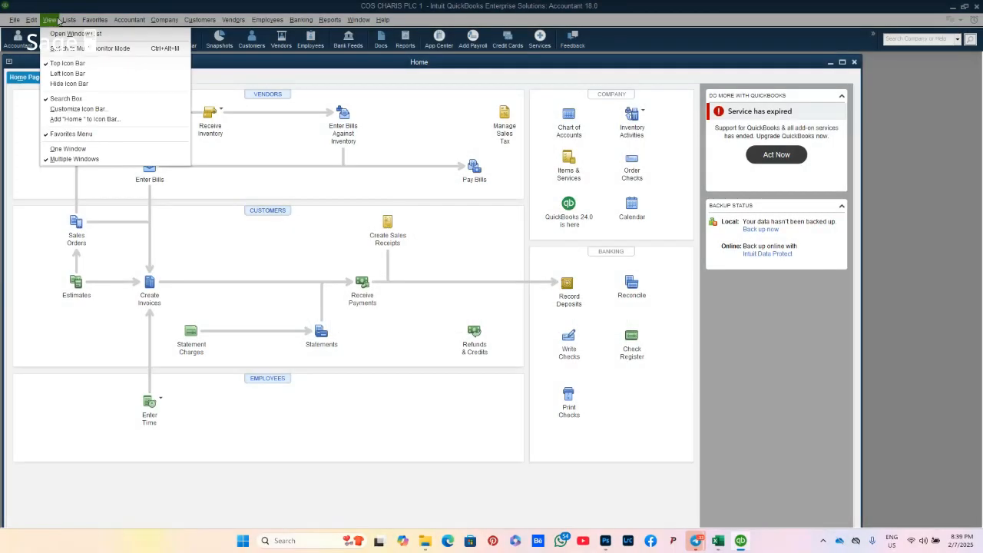
click(66, 74)
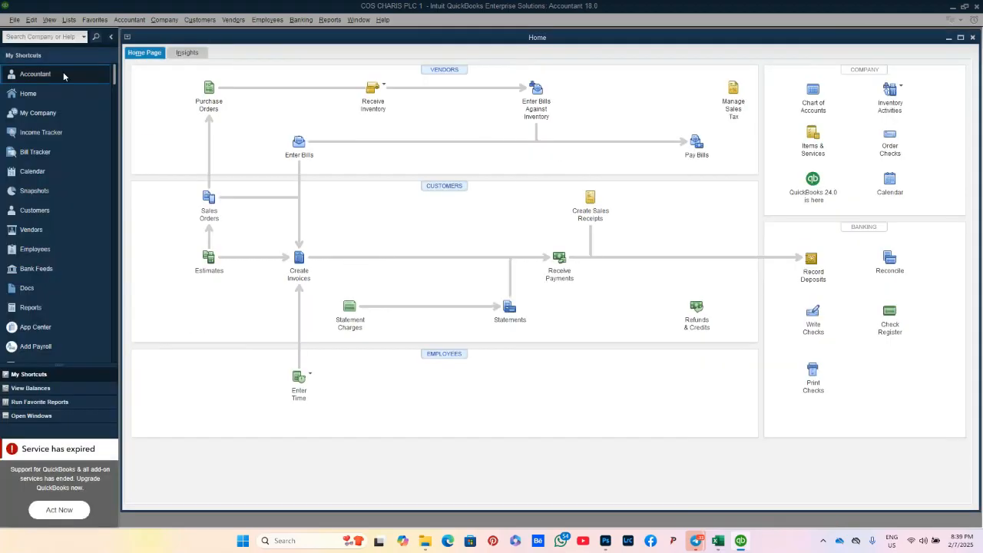
click(68, 20)
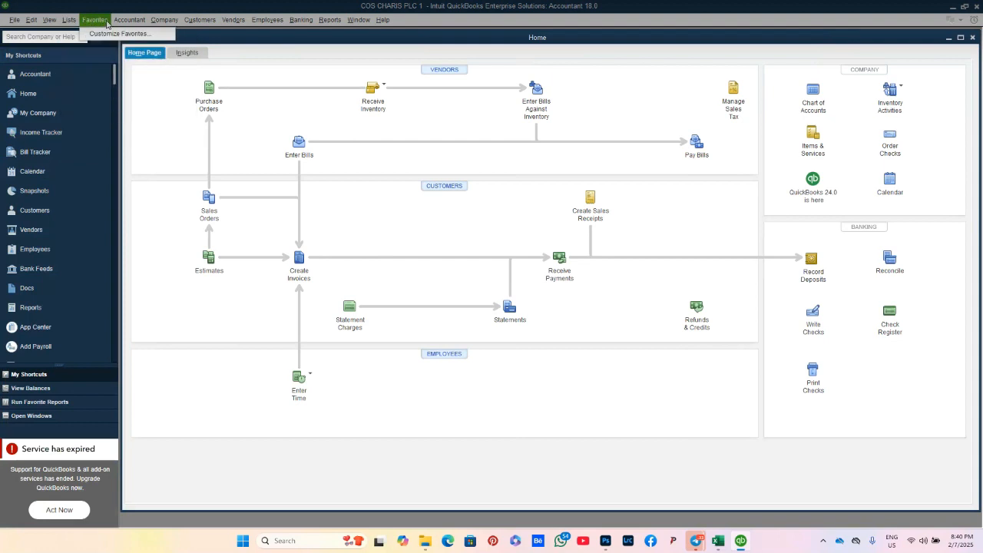
click(107, 24)
click(107, 24)
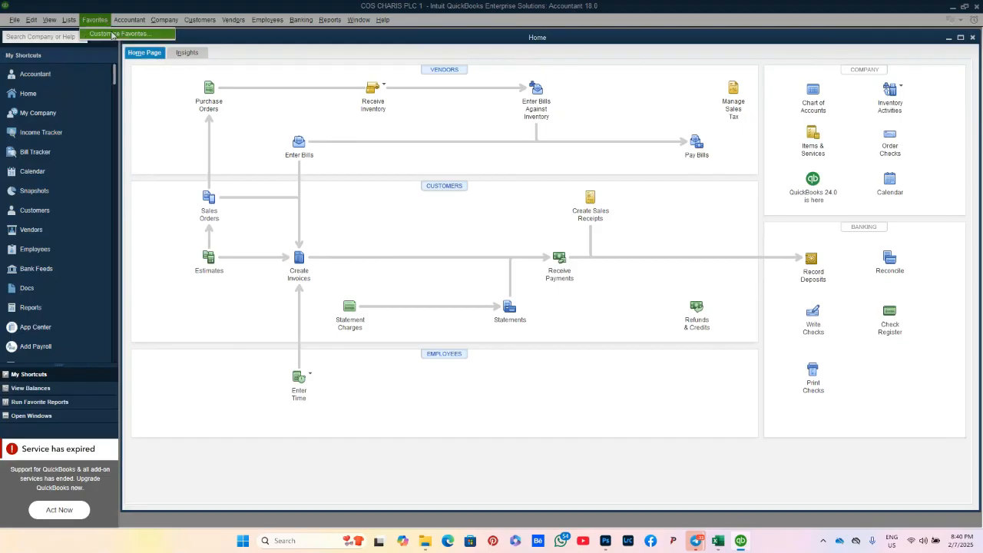
click(113, 35)
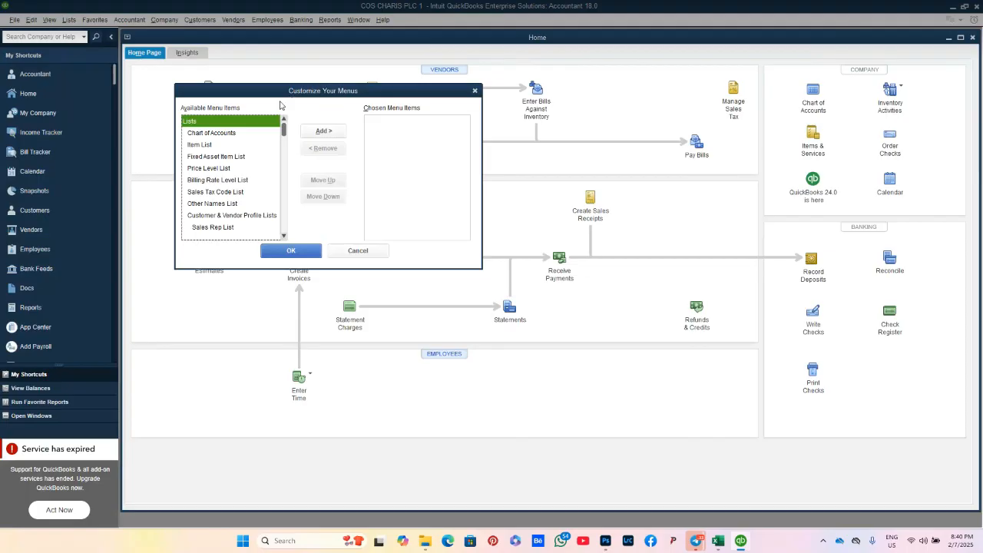
click(228, 136)
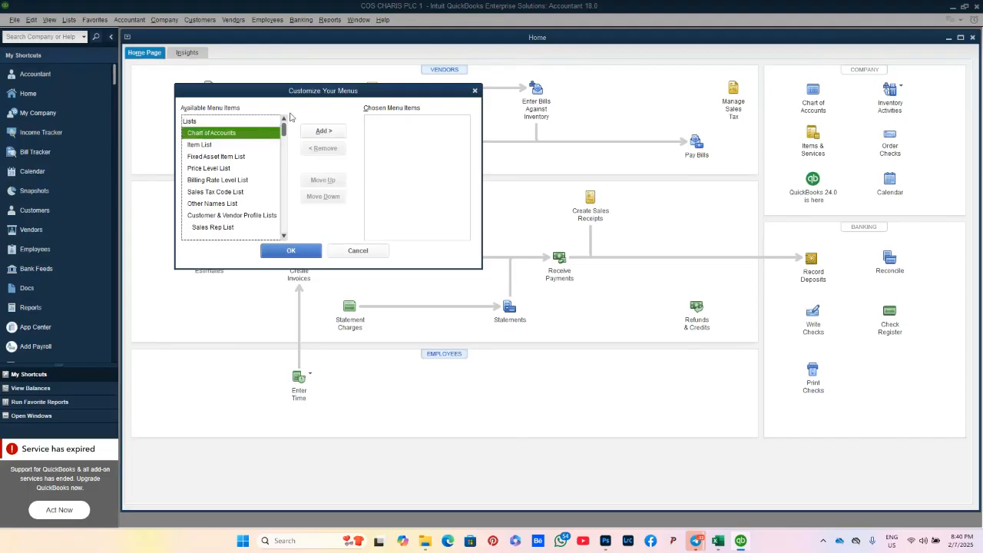
click(324, 131)
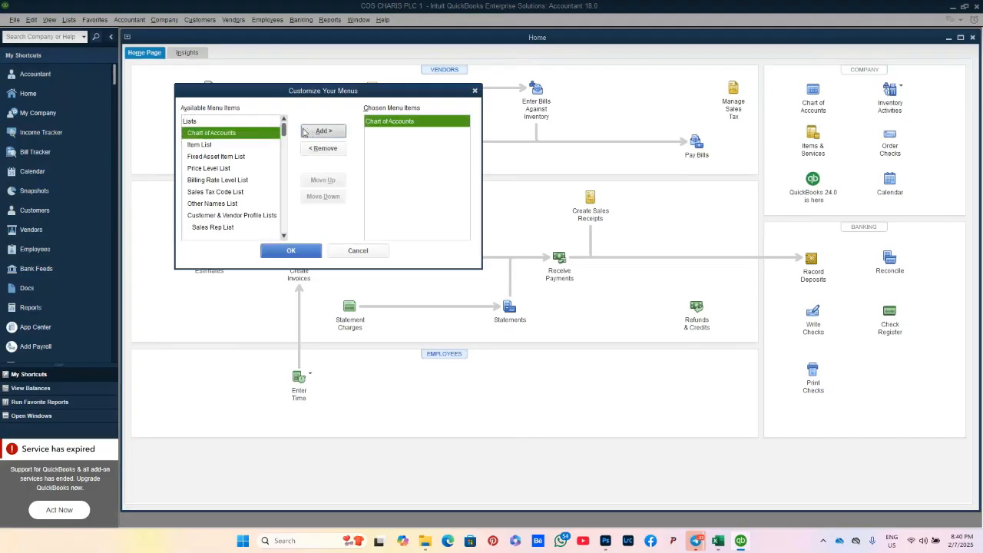
click(231, 147)
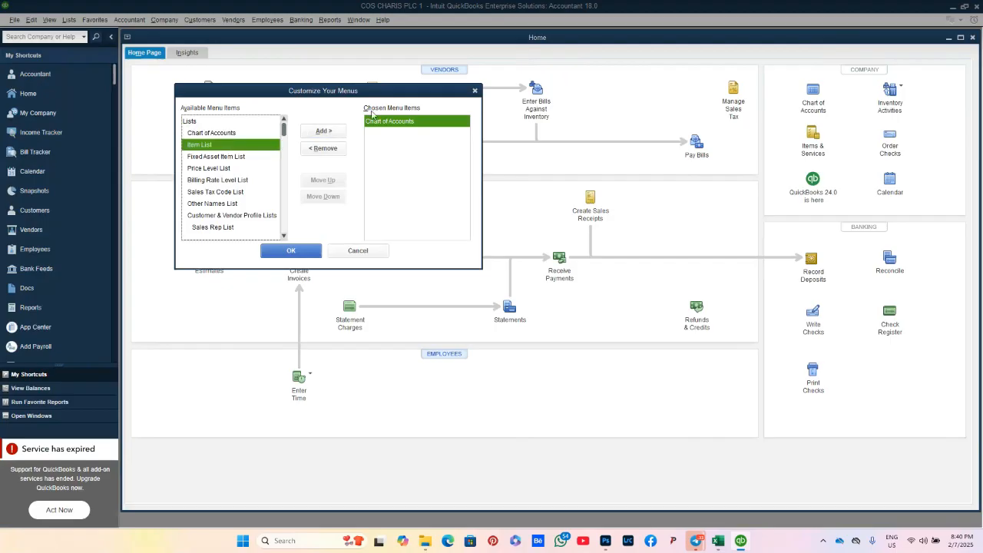
click(332, 134)
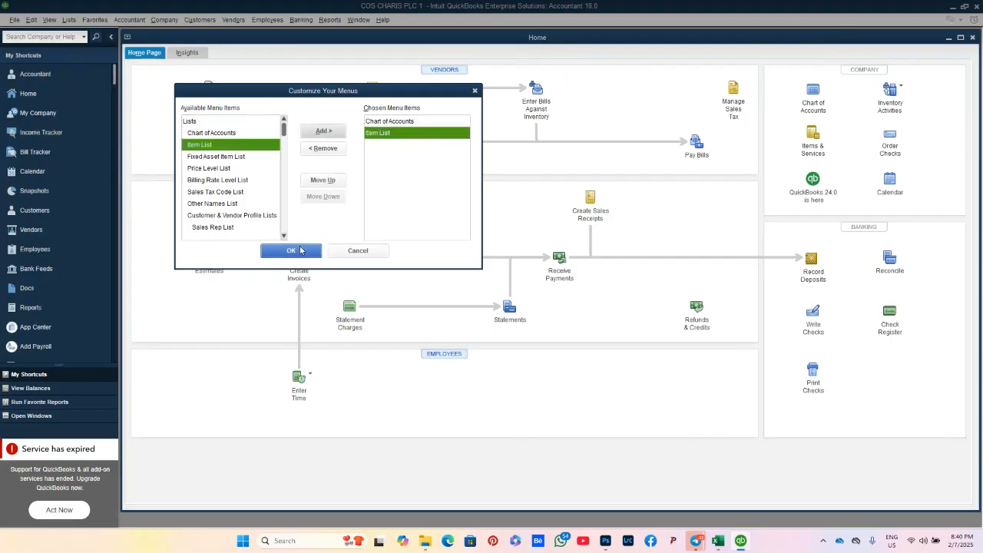
click(292, 250)
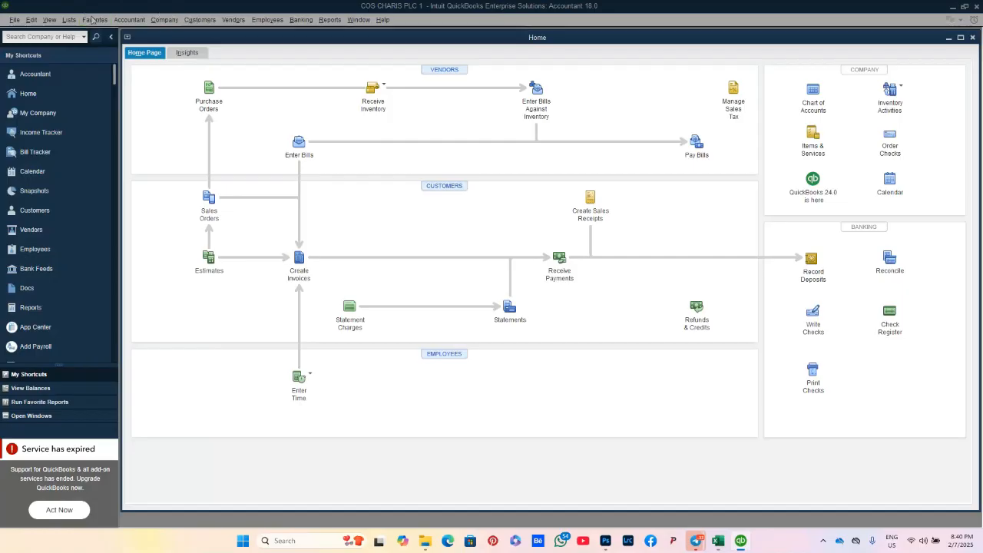
Step: Look through the Favorites and Accountant menus, ending on the Company menu
click(94, 21)
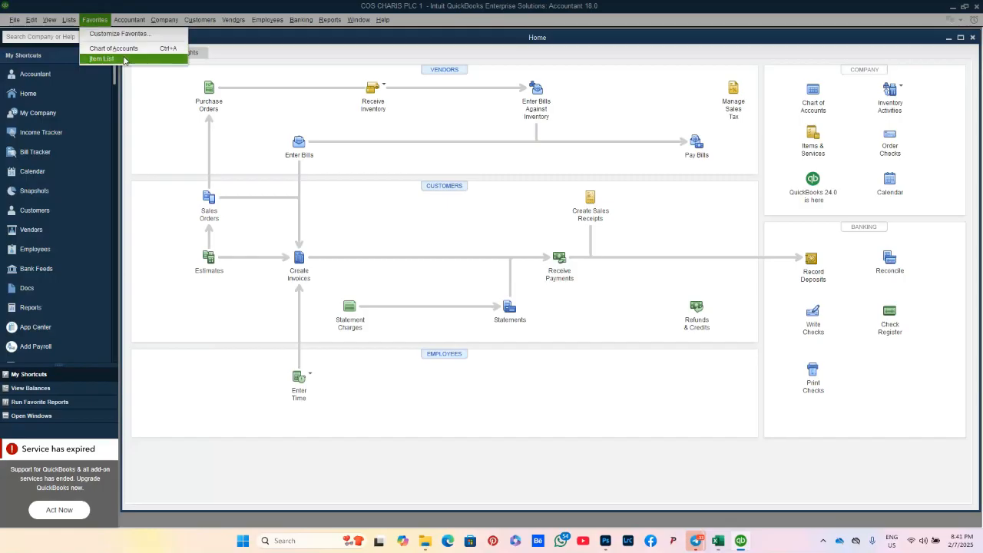
mouse_move(117, 17)
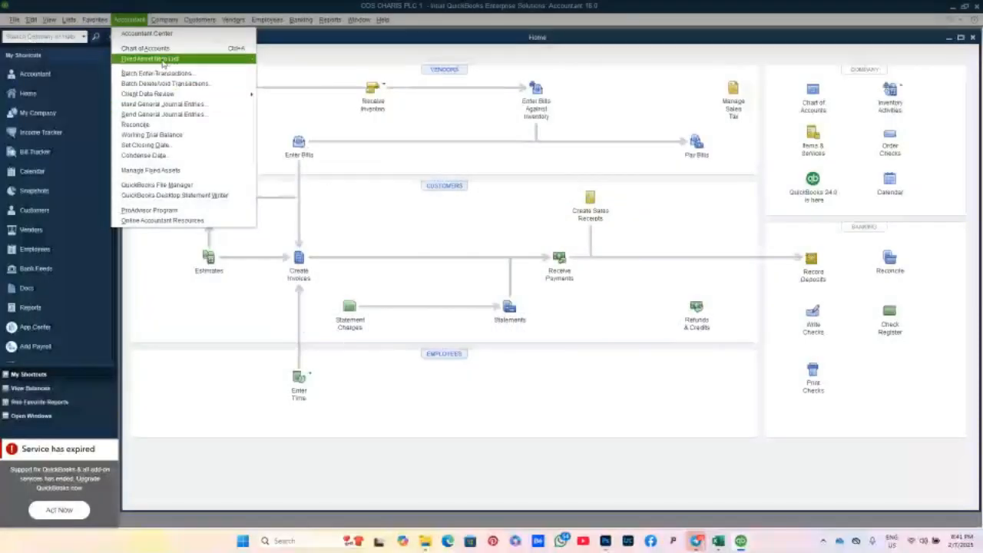
mouse_move(160, 24)
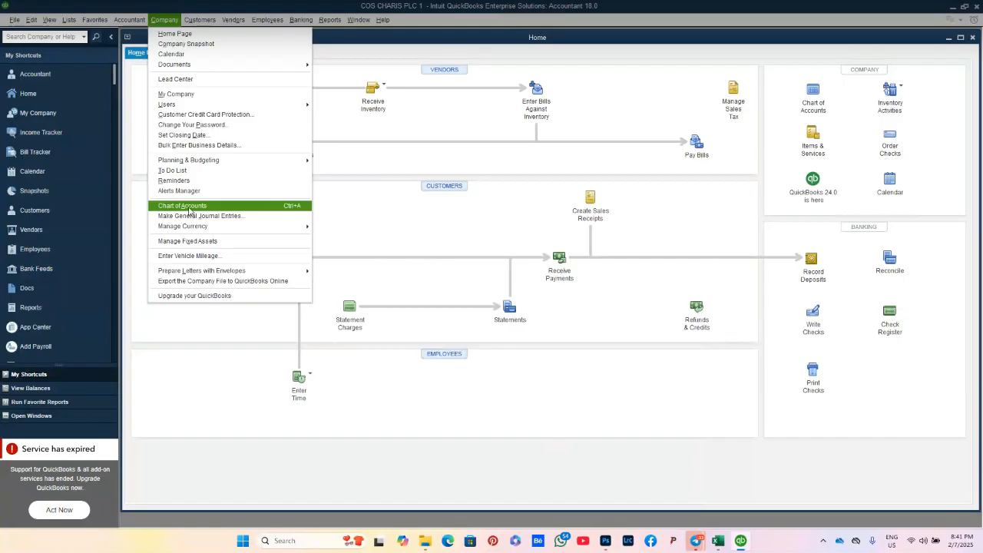
mouse_move(196, 105)
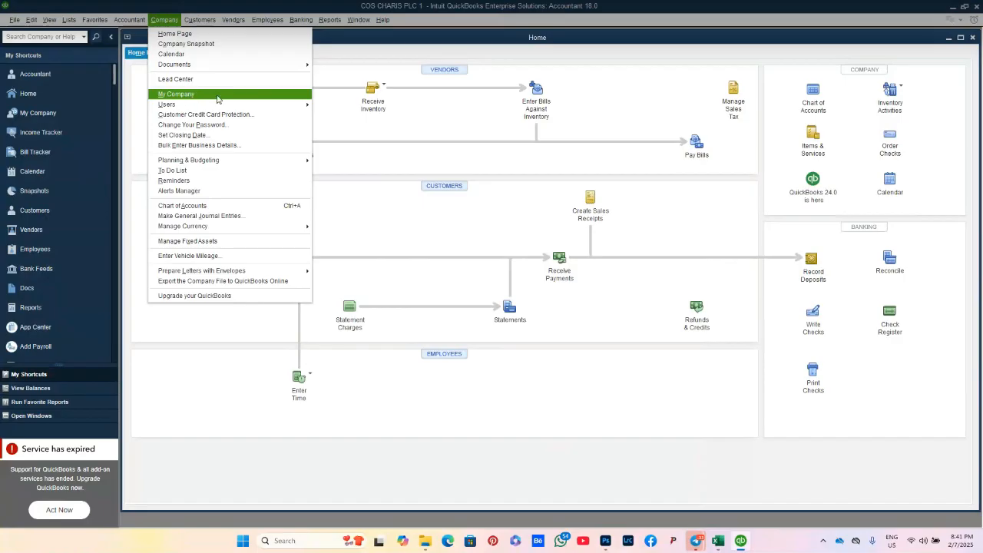
Step: In My Company, change the company name's trailing 1 to 2, confirm, and close the profile page
click(217, 96)
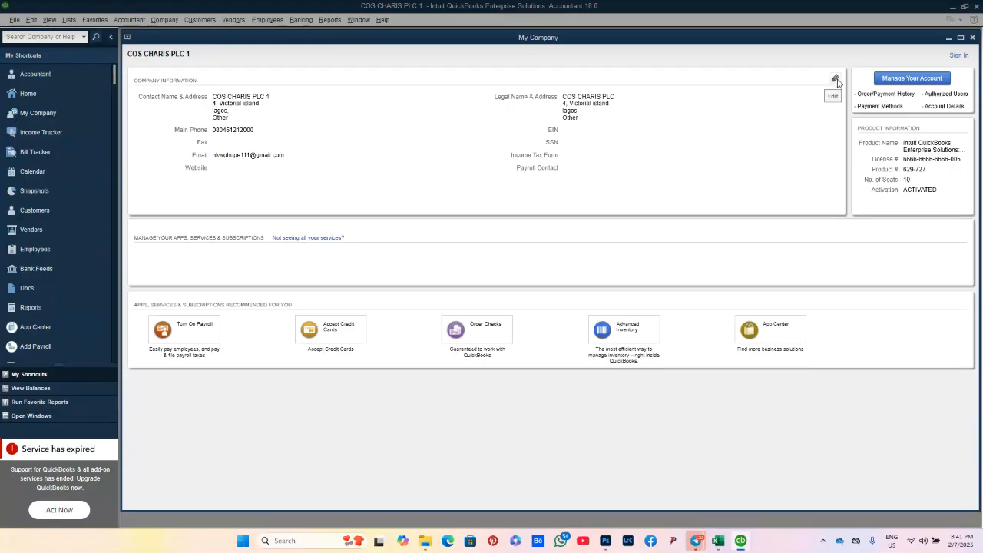
click(836, 80)
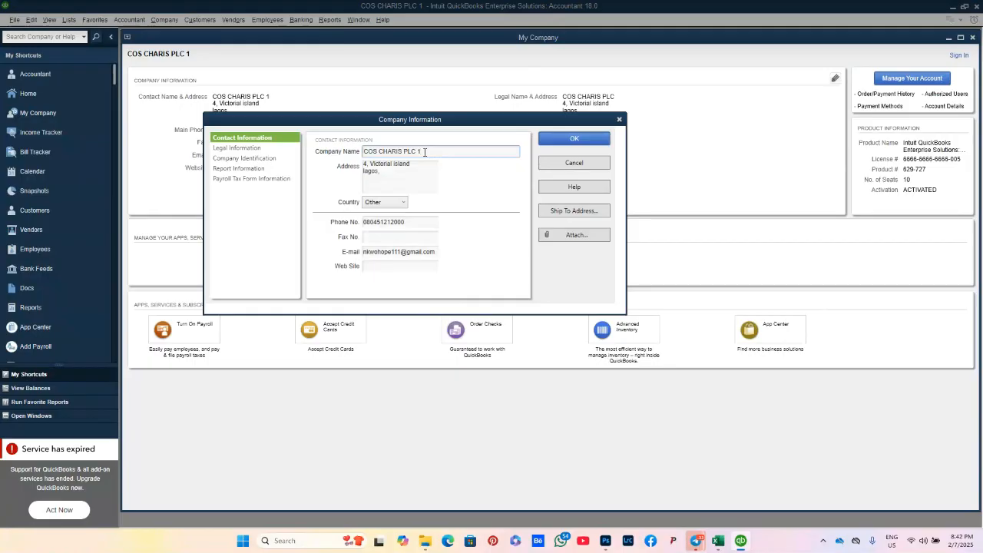
click(425, 151)
key(BackSpace)
text(2)
click(584, 143)
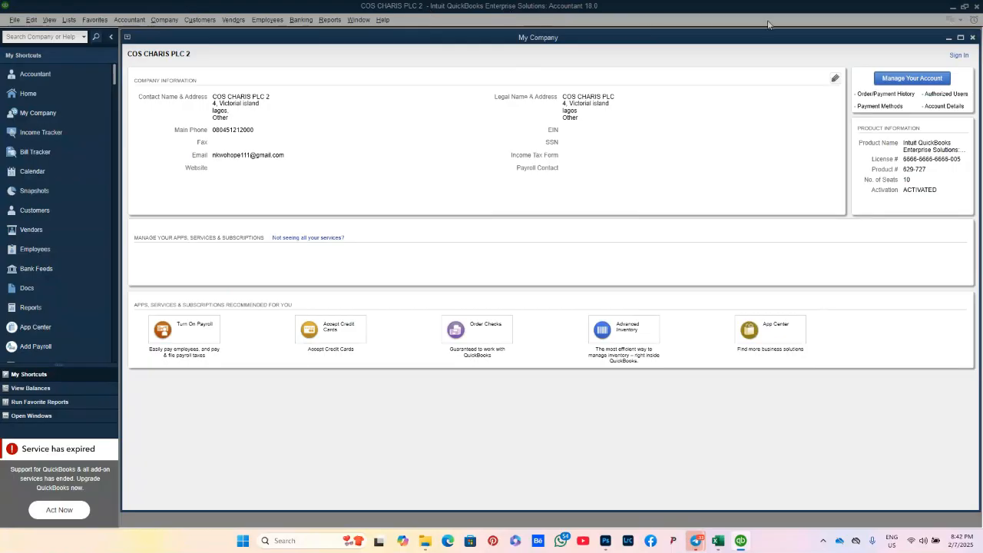
click(973, 37)
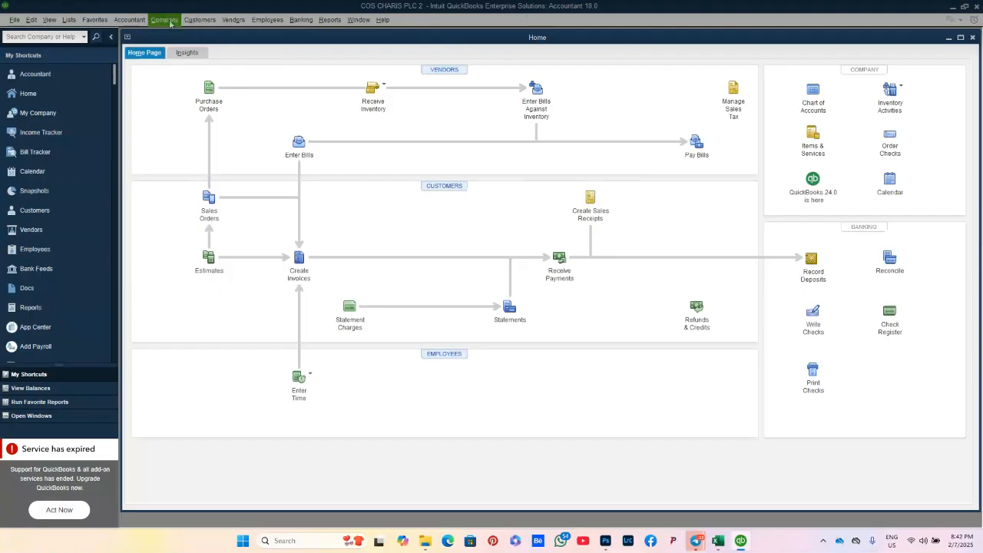
Step: Browse the Company, Customers and Vendors menus, then open the Employees menu
click(168, 23)
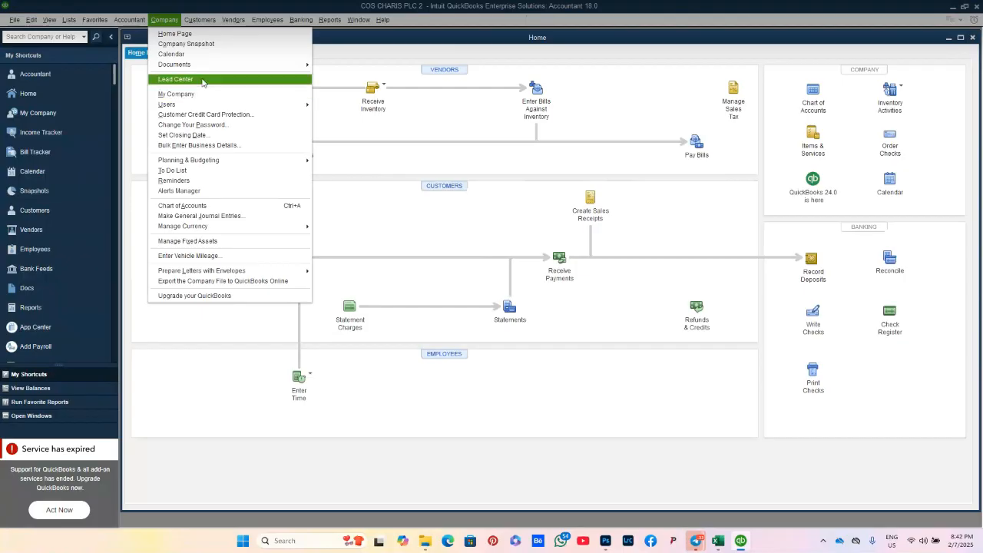
mouse_move(200, 23)
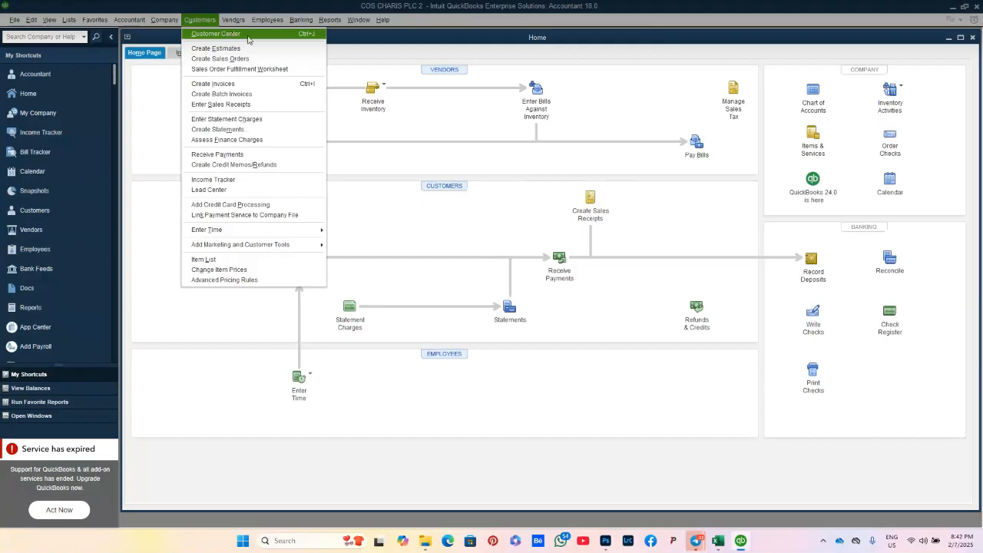
click(216, 23)
click(215, 23)
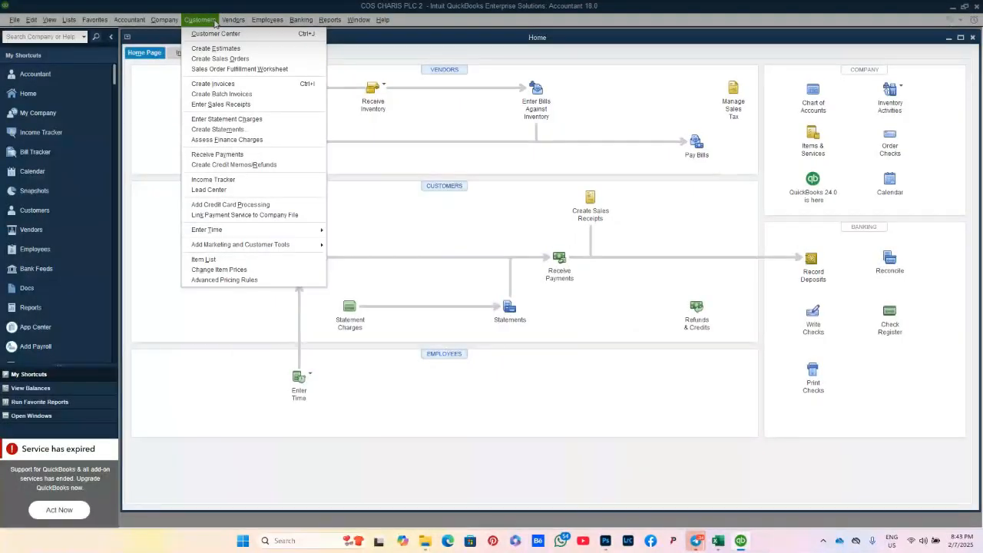
mouse_move(233, 22)
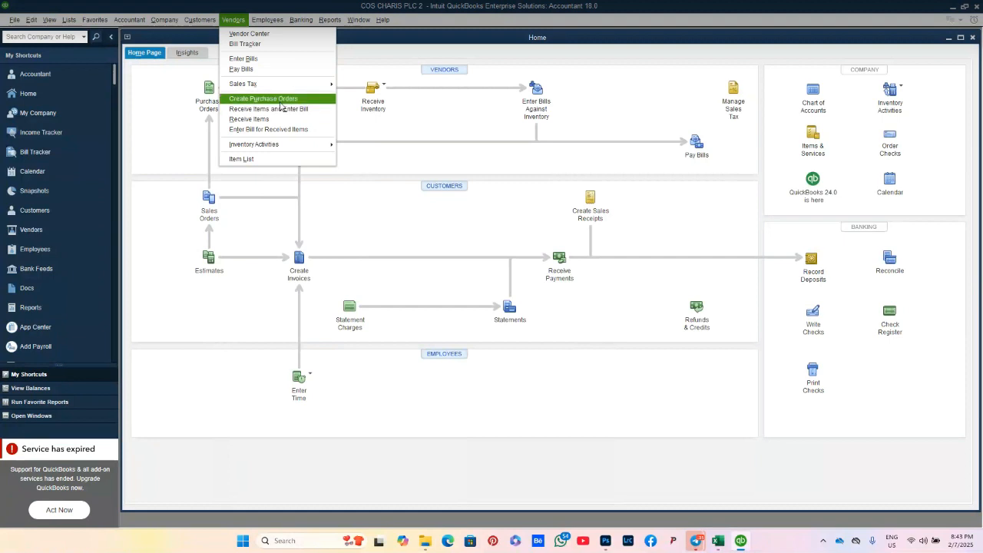
click(269, 21)
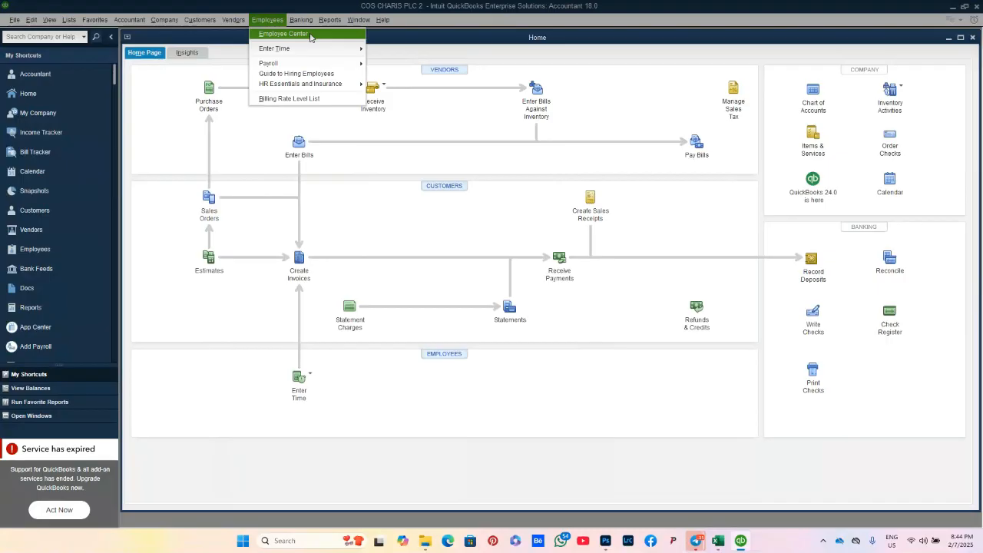
Step: Look over the Enter Time and Payroll options under Employees, then the Banking menu
mouse_move(315, 49)
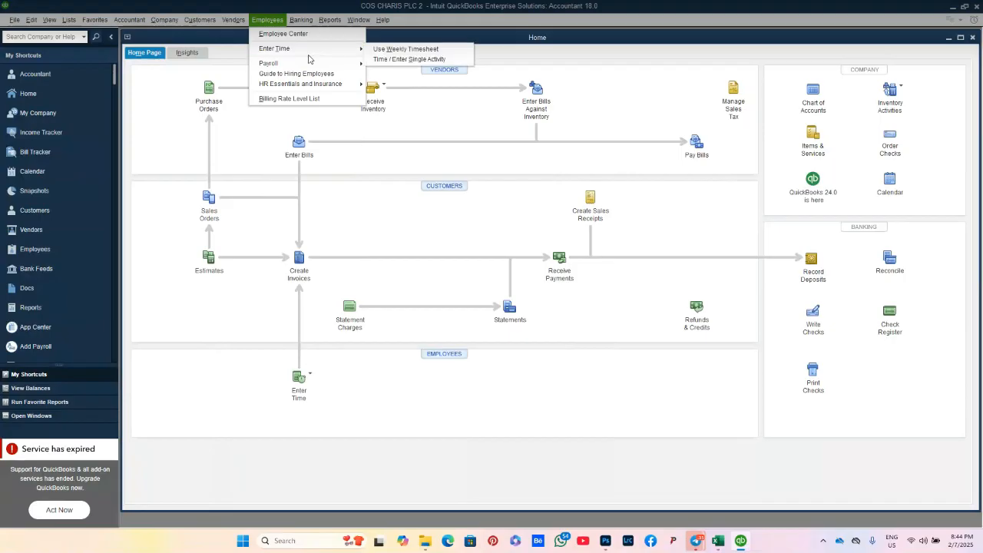
mouse_move(310, 68)
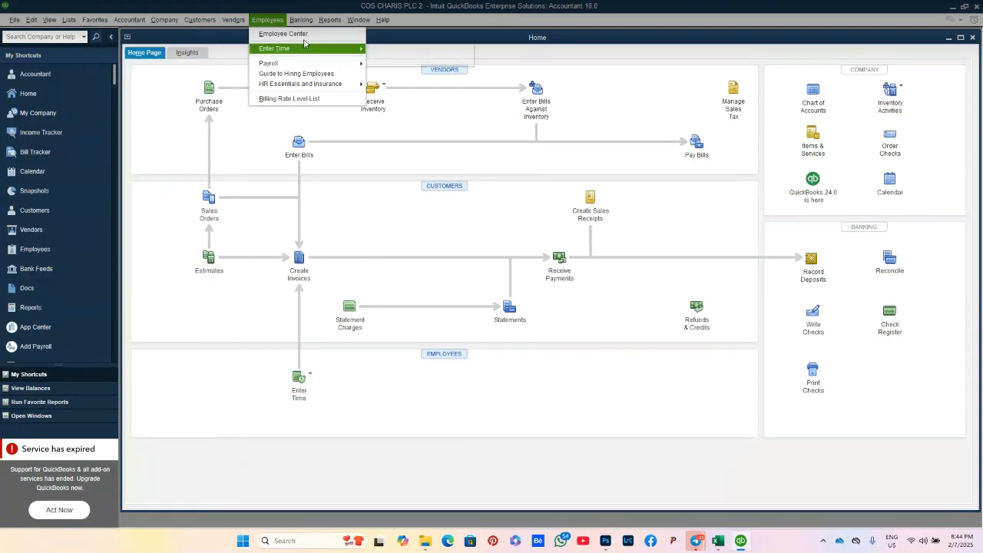
mouse_move(306, 23)
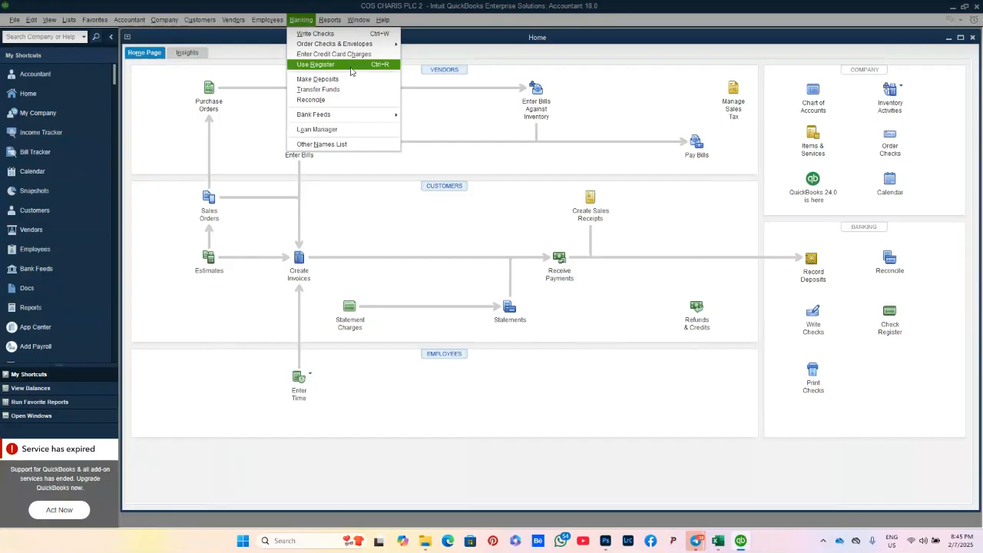
Step: Browse the report categories and submenus in the Reports menu, ending on the Window menu
click(338, 21)
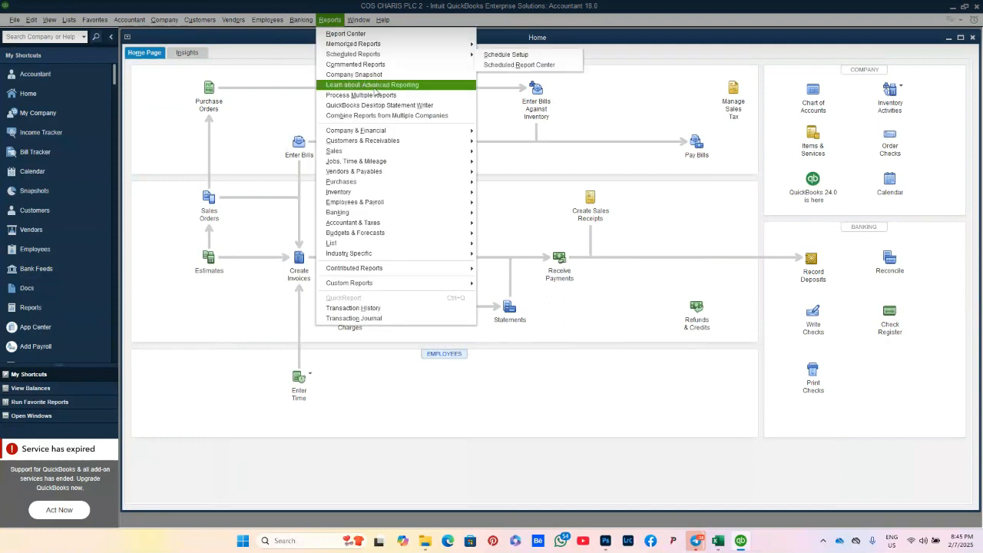
mouse_move(396, 130)
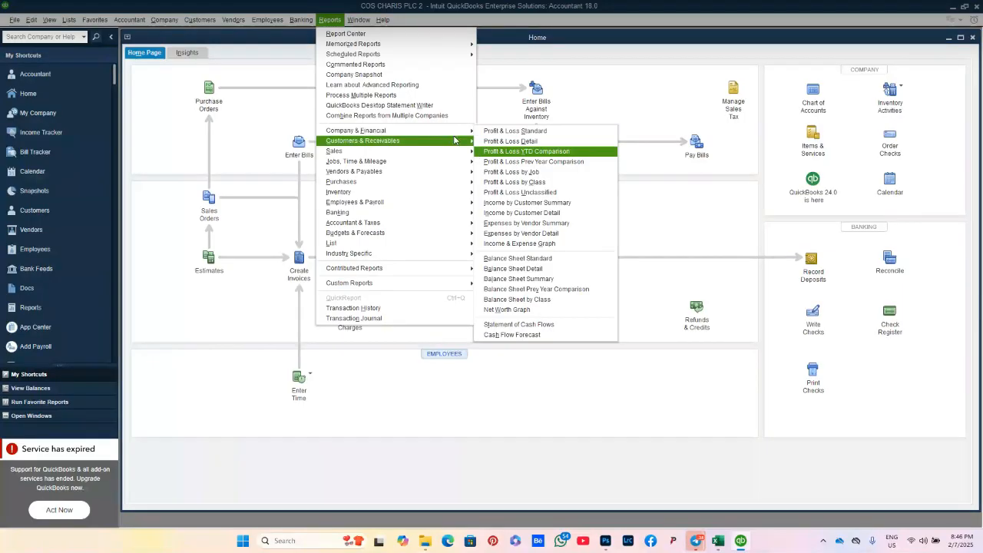
mouse_move(441, 144)
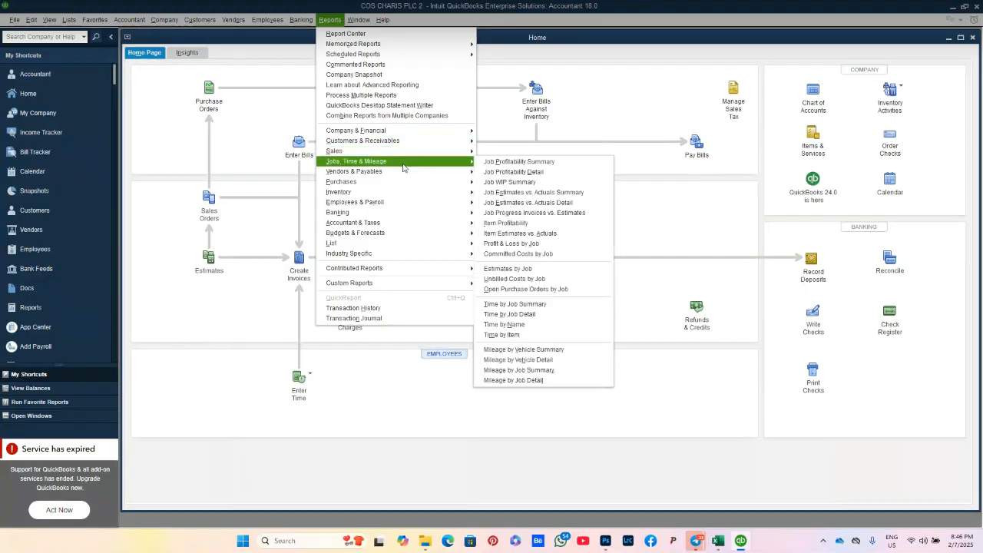
mouse_move(388, 184)
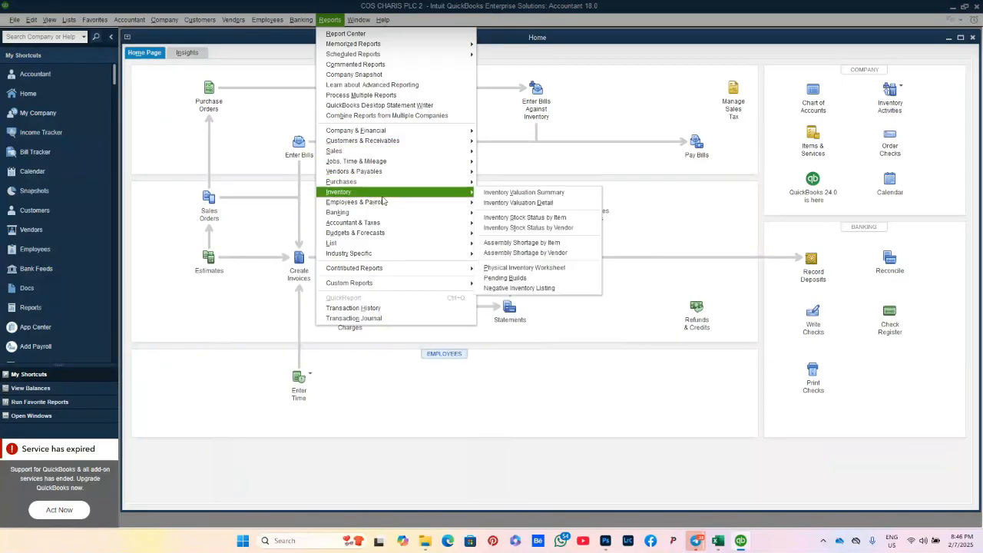
mouse_move(384, 206)
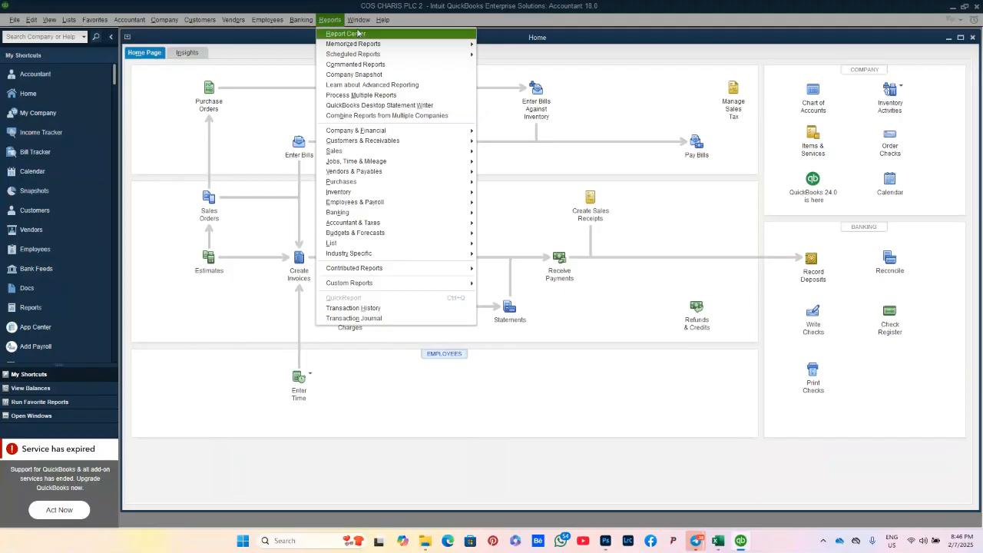
mouse_move(360, 21)
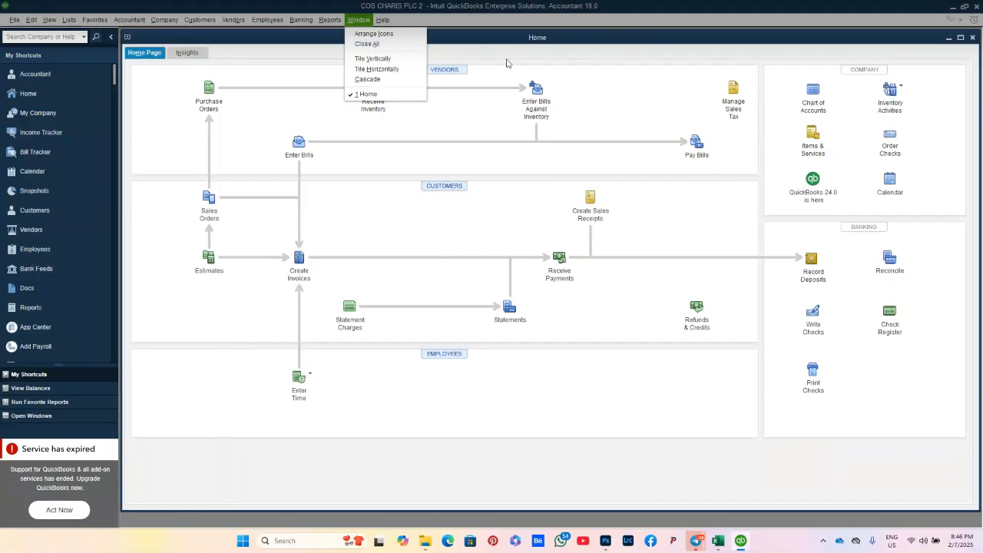
Step: Browse the Help, Customers and other menus, ending at the Lists menu's Chart of Accounts
mouse_move(392, 20)
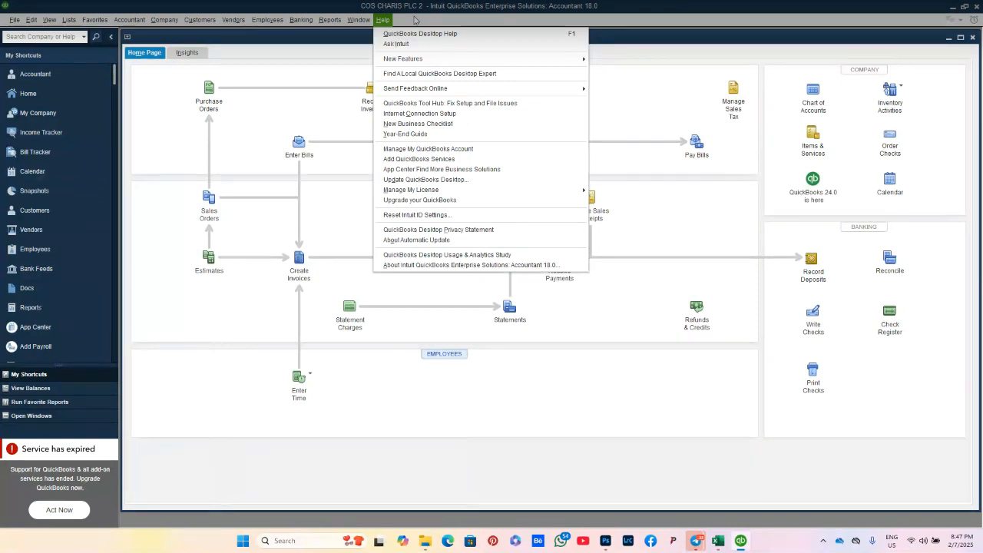
mouse_move(255, 20)
mouse_move(188, 21)
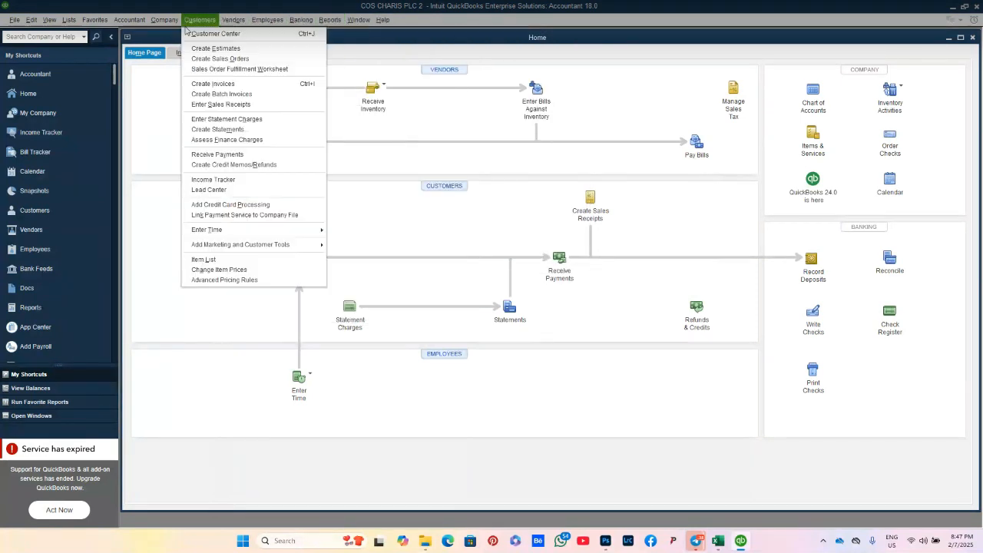
mouse_move(50, 23)
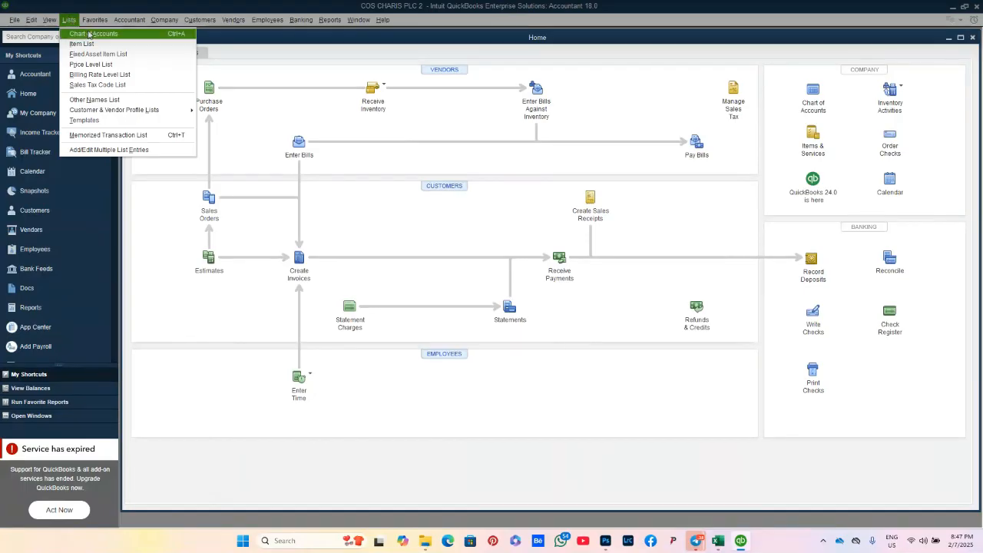
Step: Open Chart of Accounts from the Lists menu and maximize its window
click(71, 21)
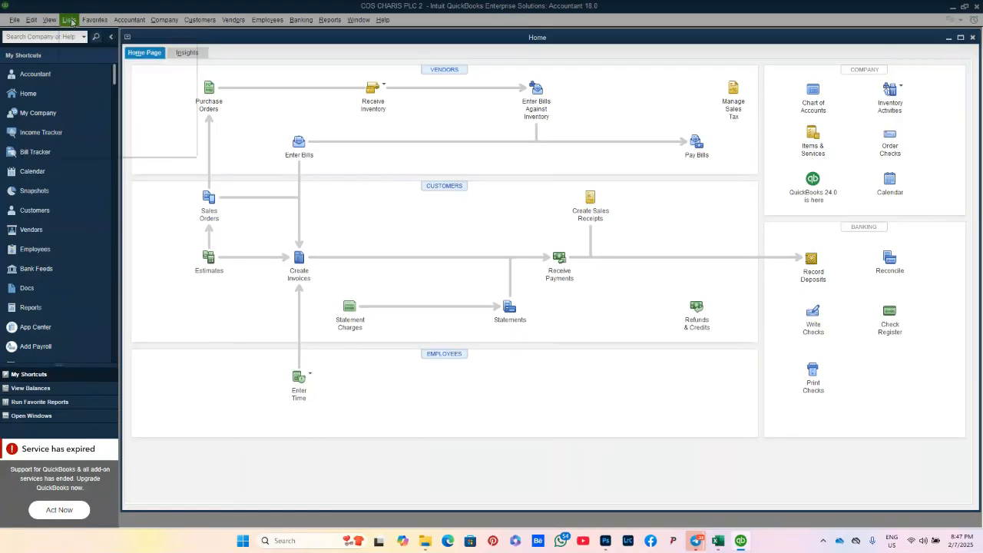
click(71, 21)
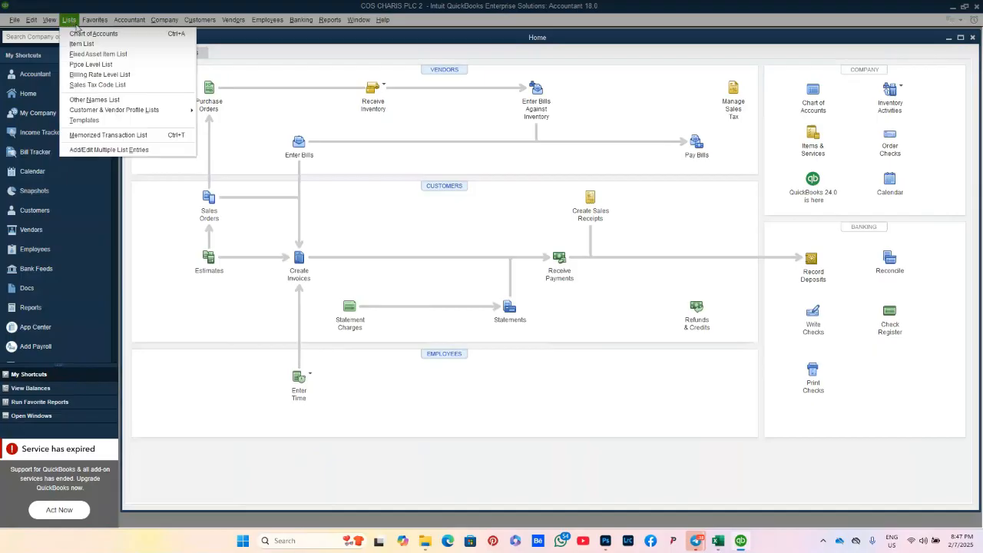
click(84, 35)
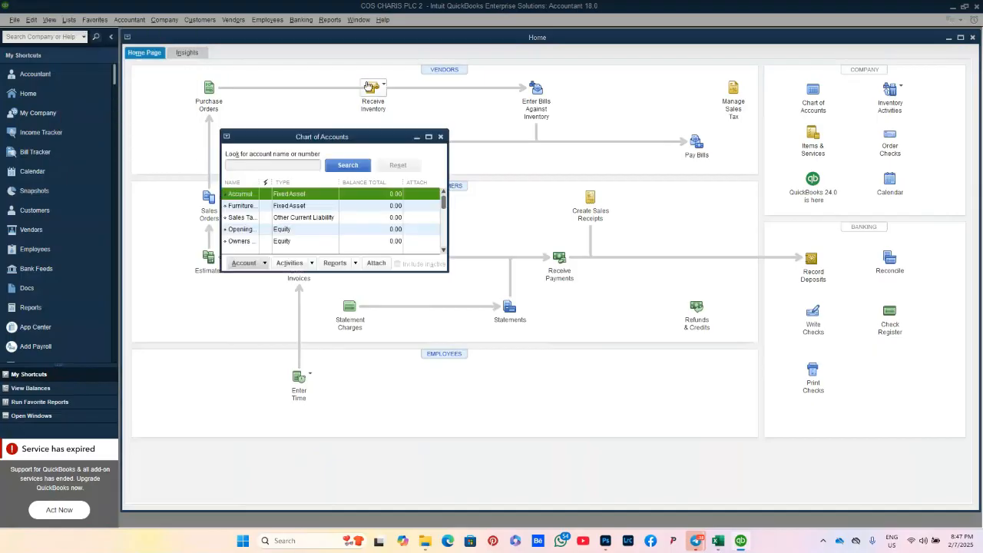
mouse_move(429, 137)
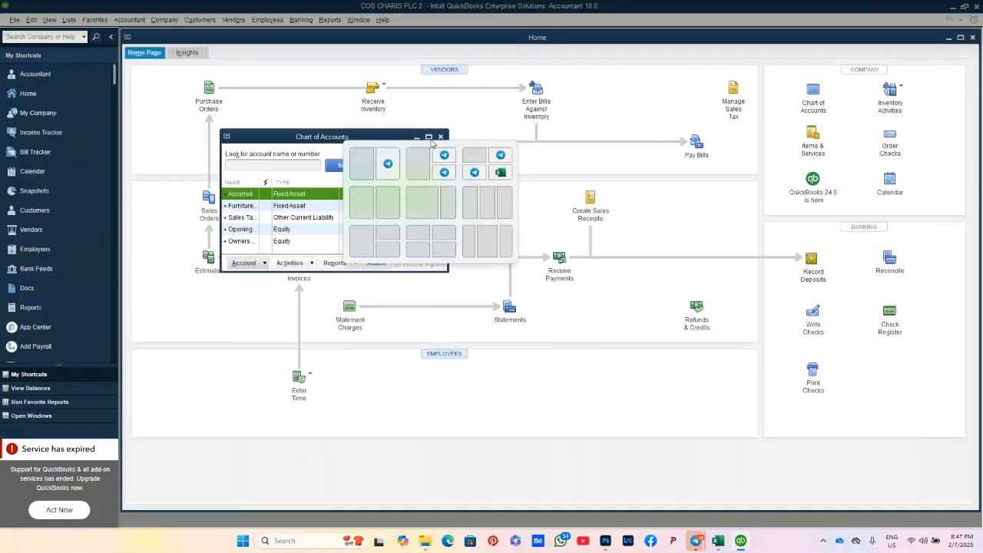
click(429, 137)
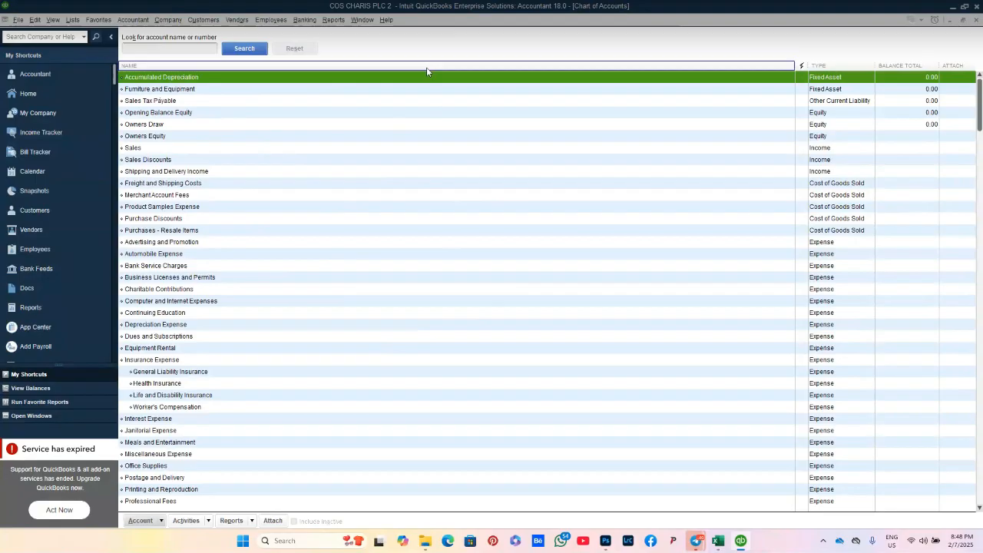
Step: Enable Use account numbers in Accounting company preferences so accounts show numbers like 15000
click(40, 22)
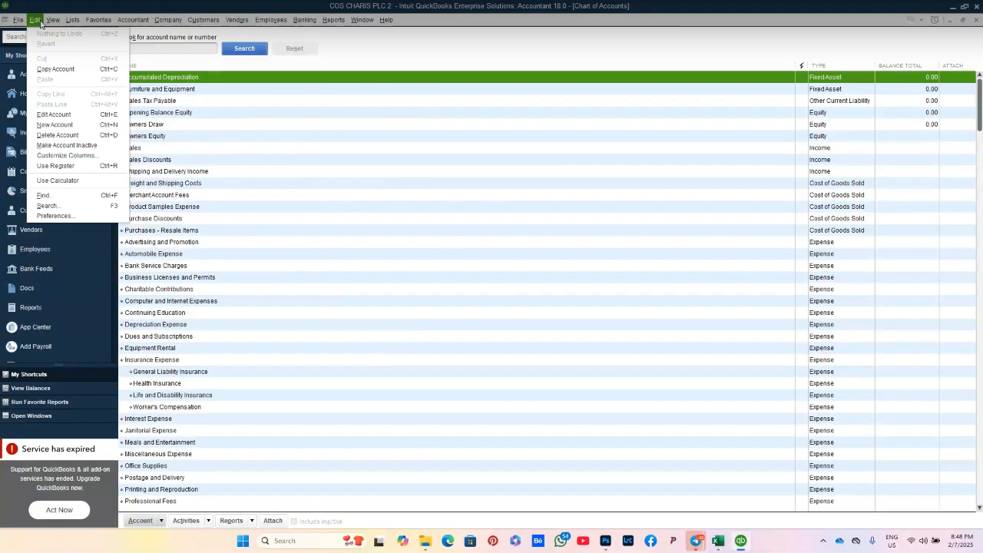
click(88, 218)
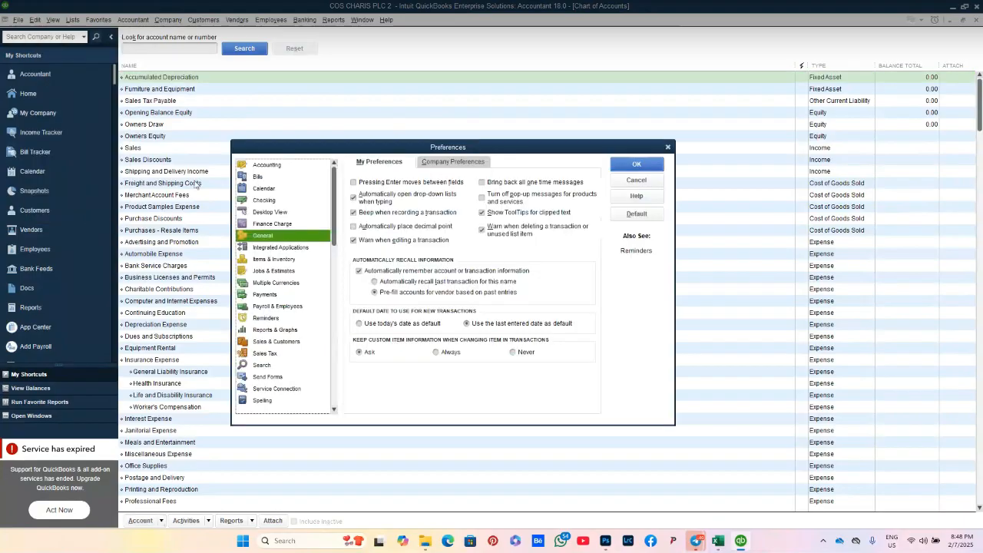
click(286, 166)
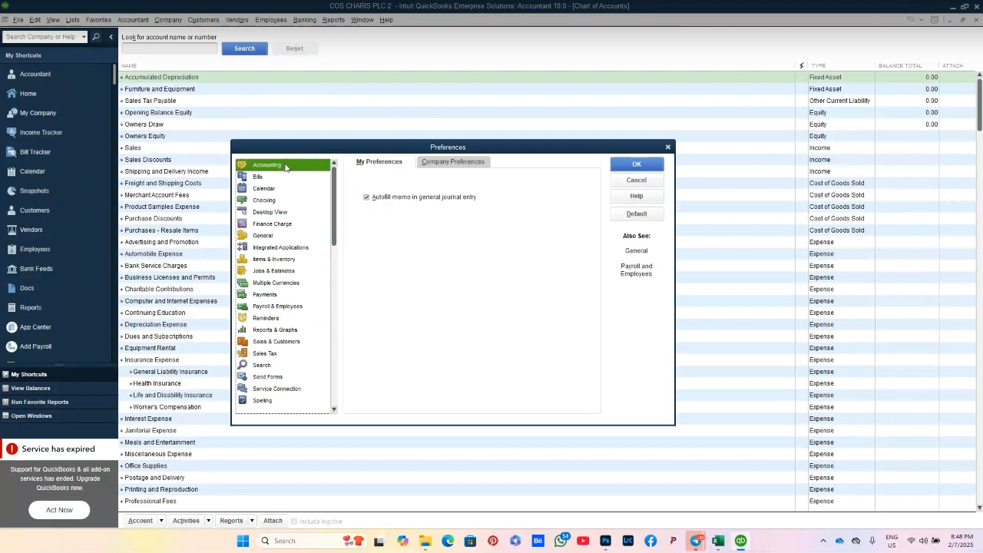
click(458, 162)
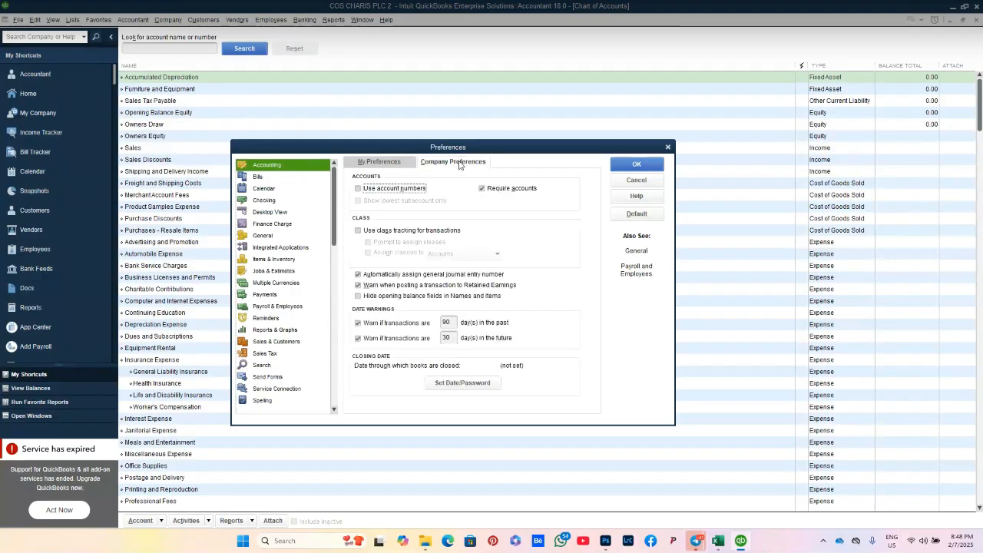
click(414, 190)
click(638, 167)
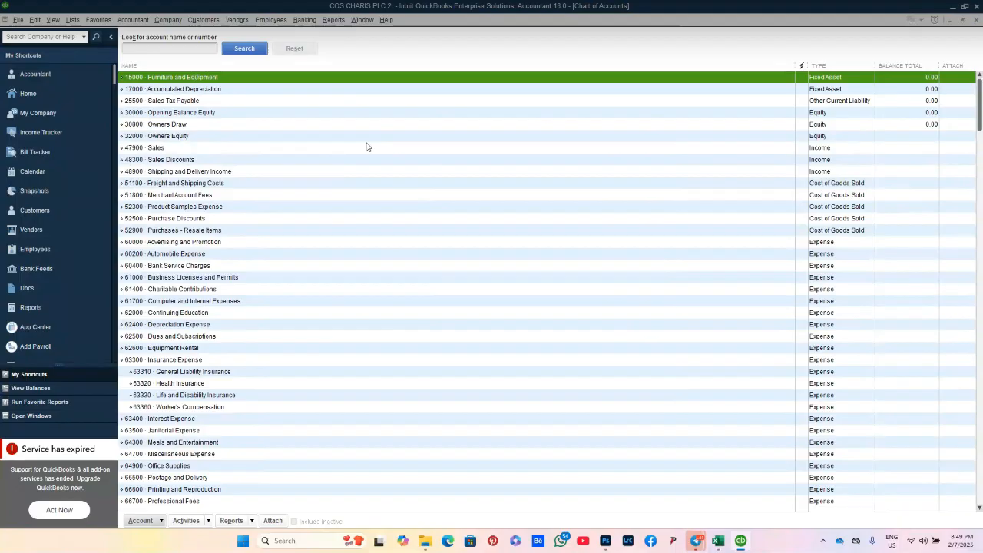
mouse_move(716, 544)
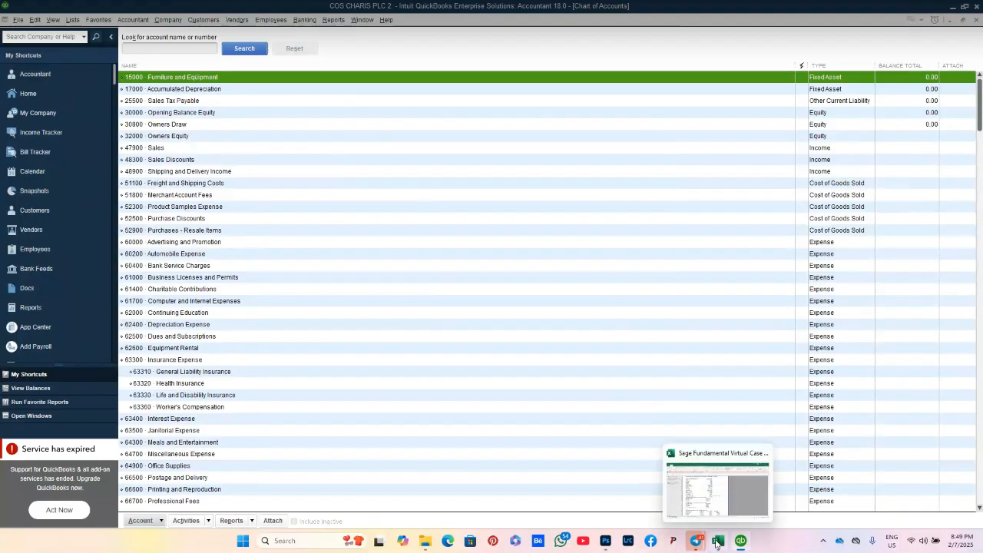
click(716, 542)
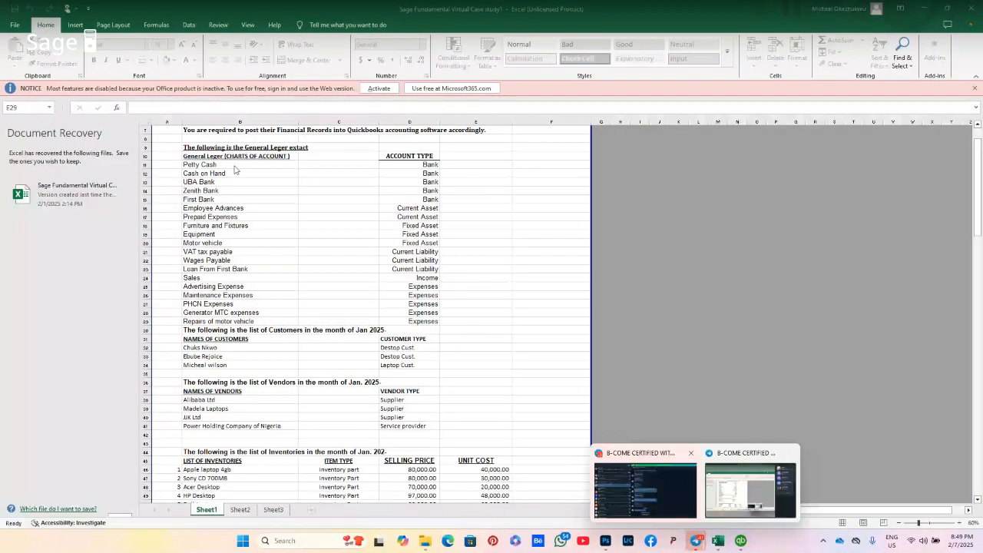
click(234, 165)
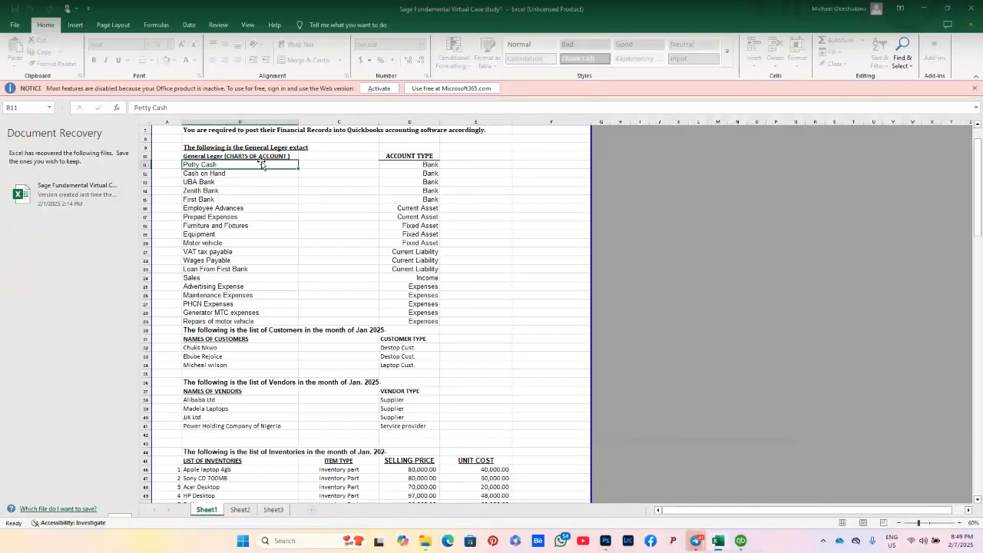
click(417, 165)
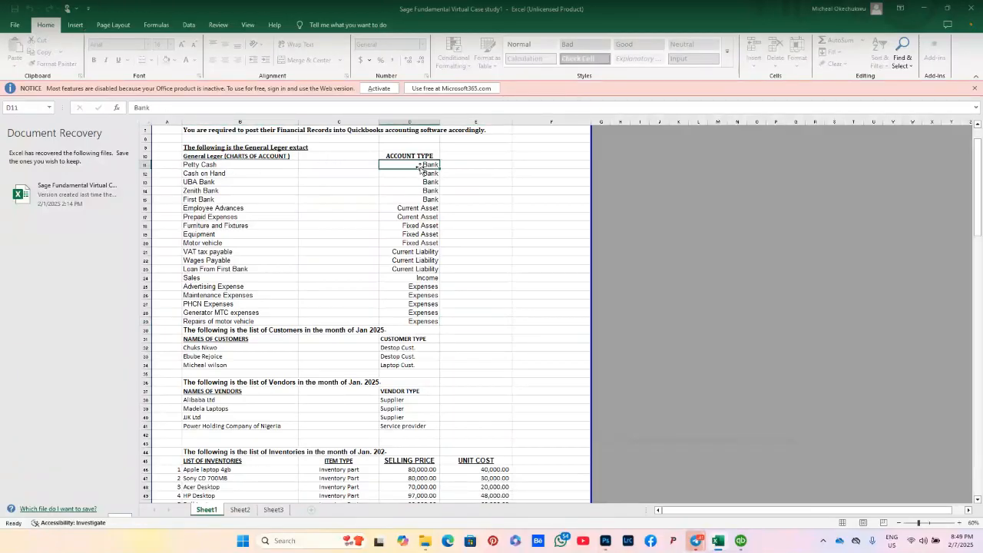
click(225, 175)
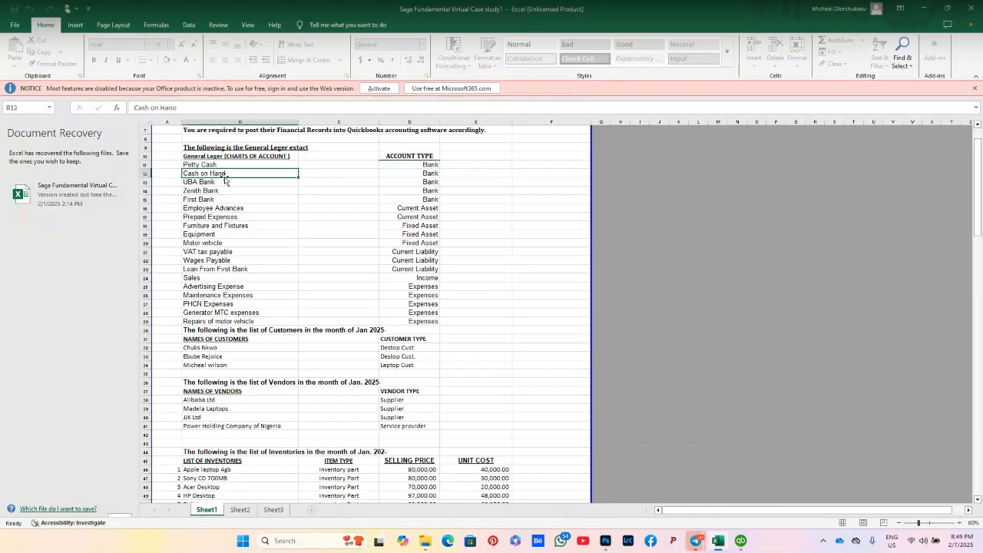
click(411, 175)
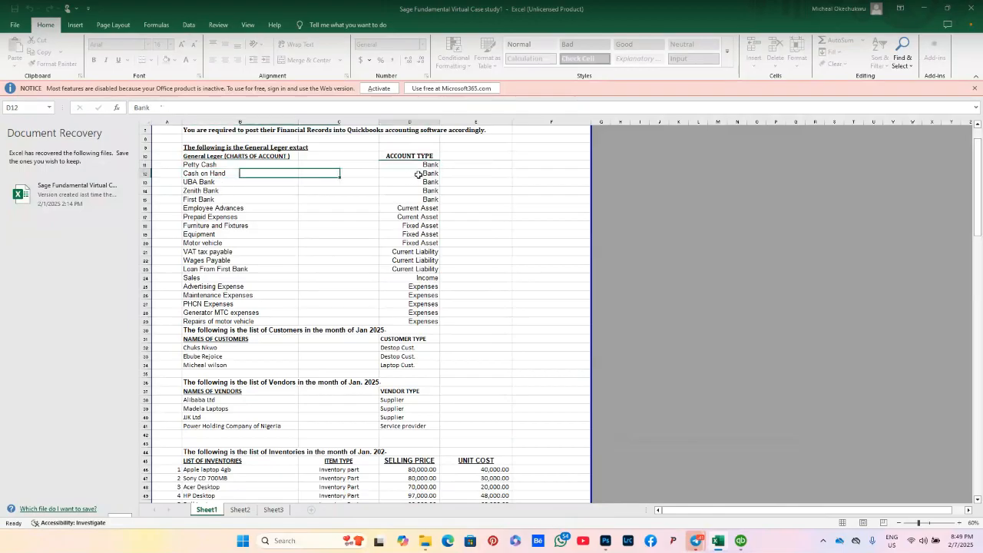
click(223, 165)
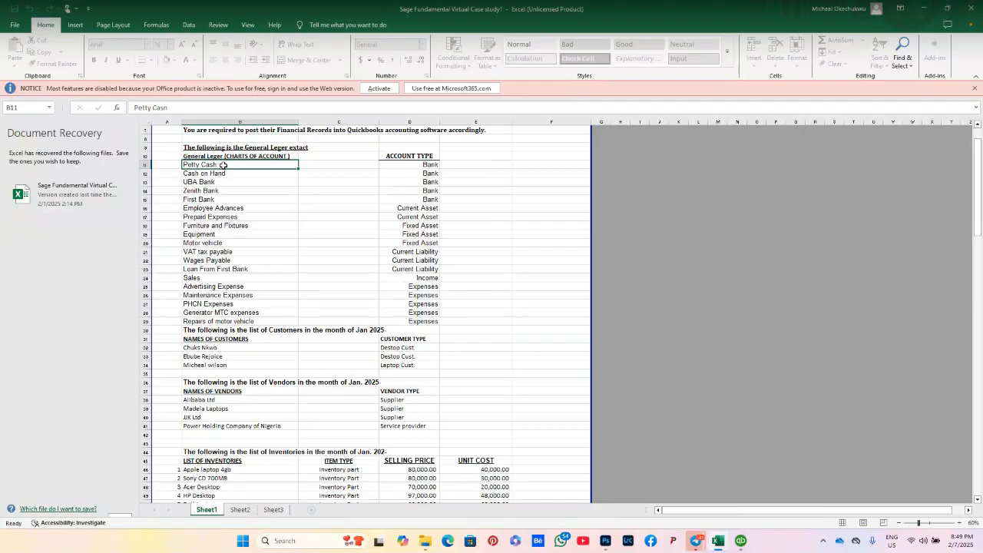
click(417, 165)
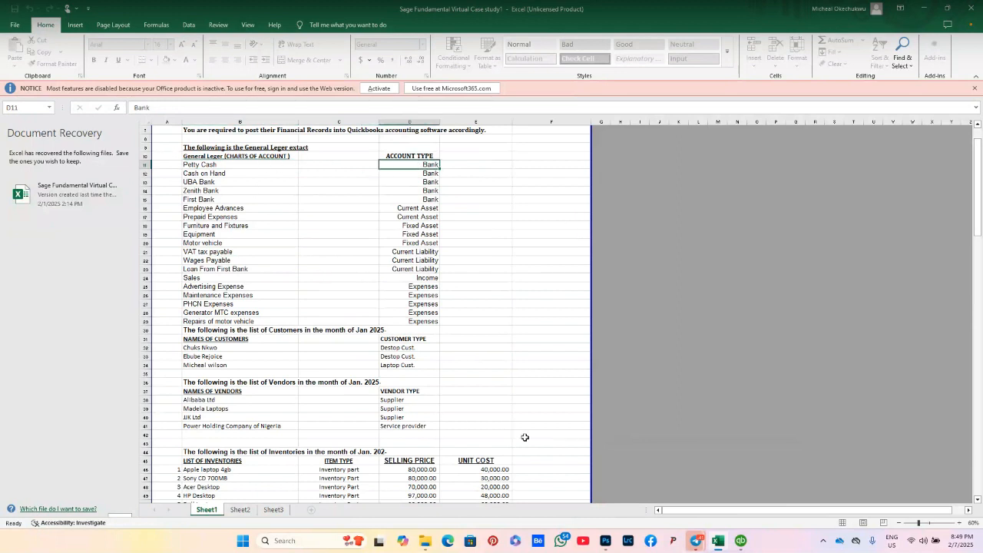
mouse_move(721, 549)
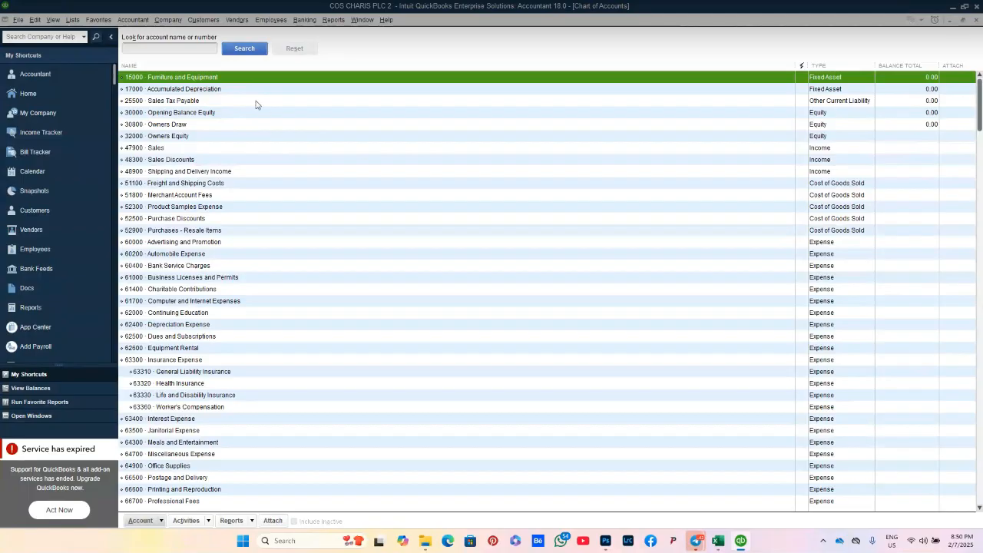
click(718, 542)
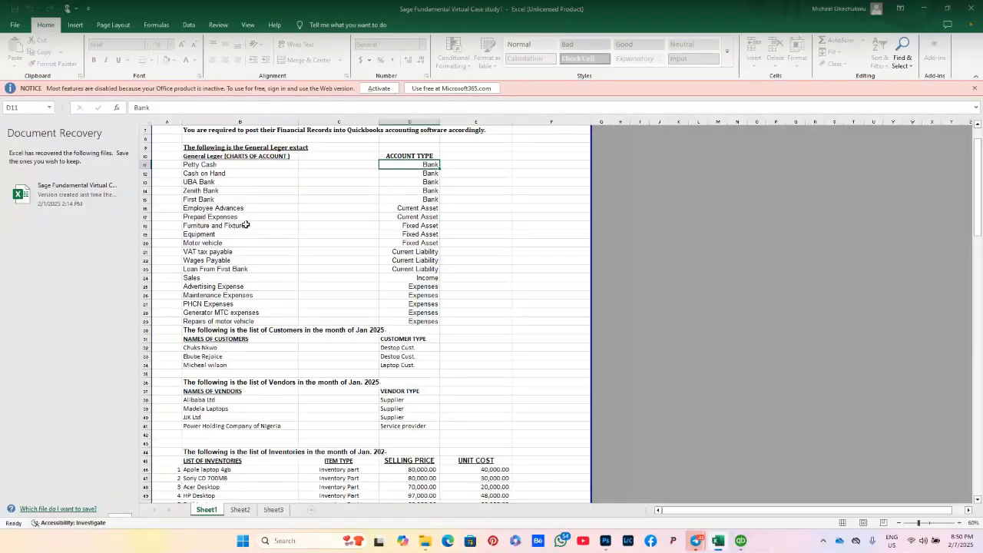
click(222, 168)
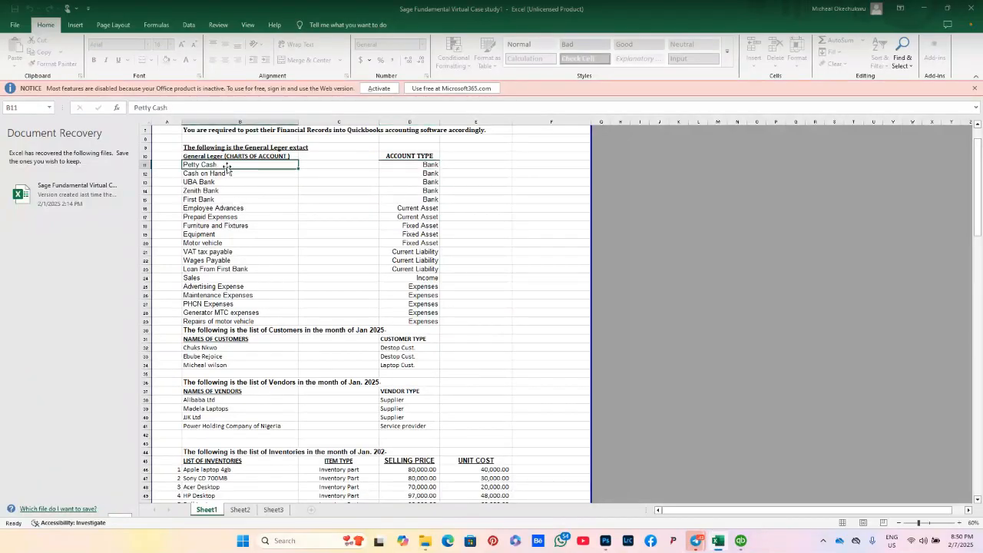
click(408, 165)
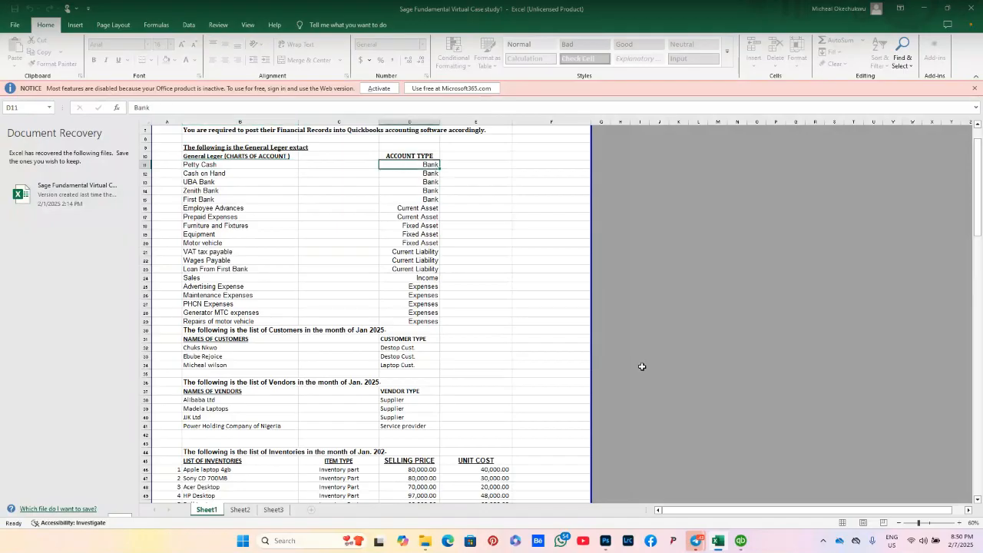
click(740, 541)
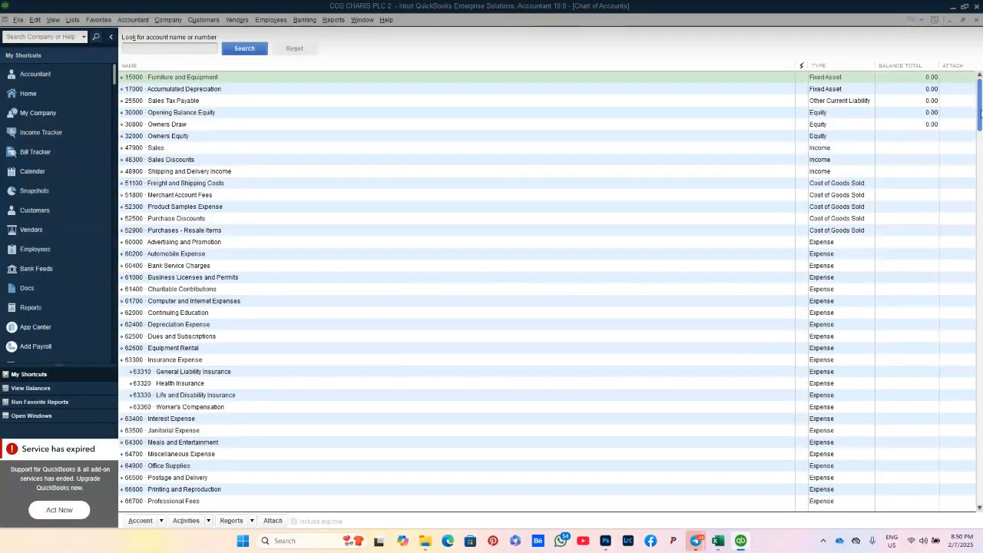
drag(981, 114, 981, 521)
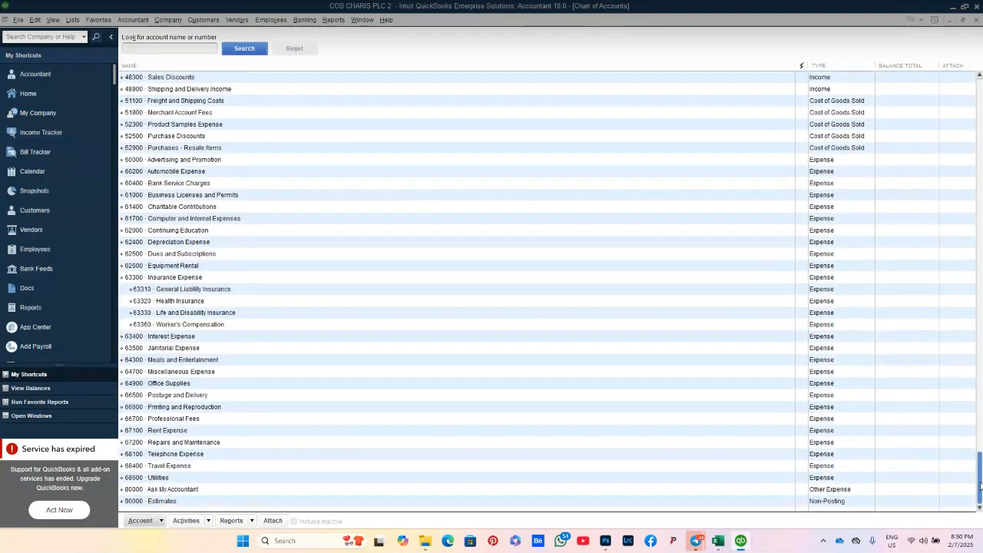
drag(981, 486, 982, 78)
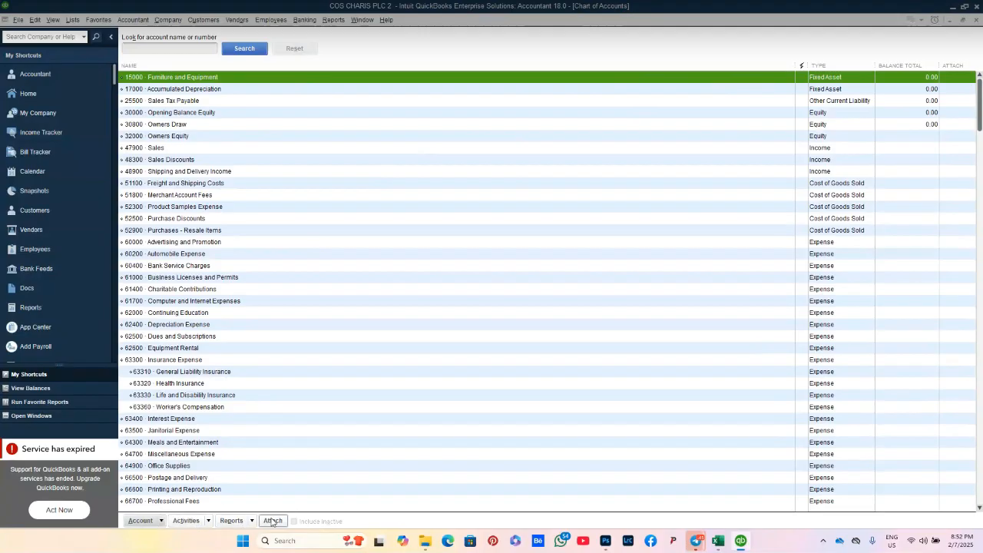
Step: Right-click an account in the Chart of Accounts and choose New to pick an account type
click(161, 522)
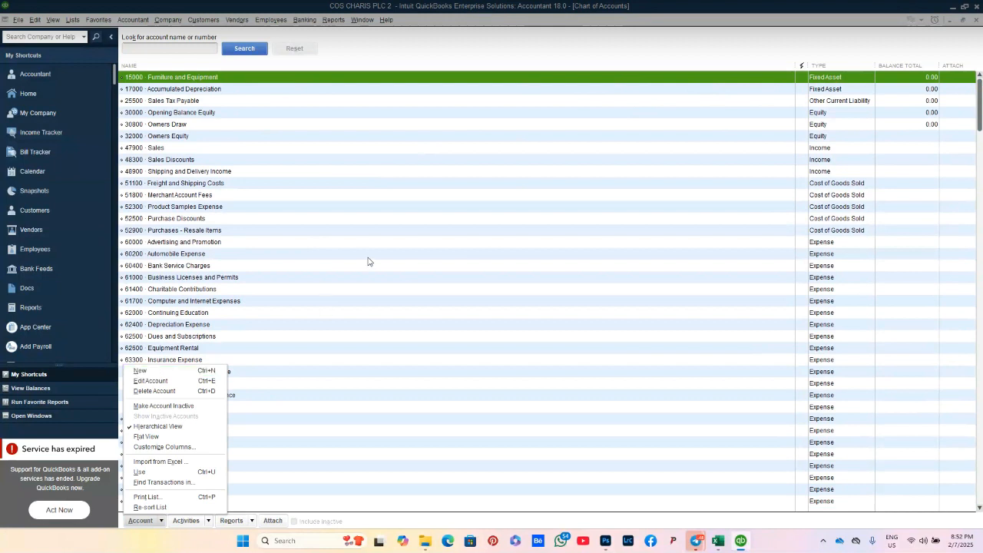
right_click(401, 209)
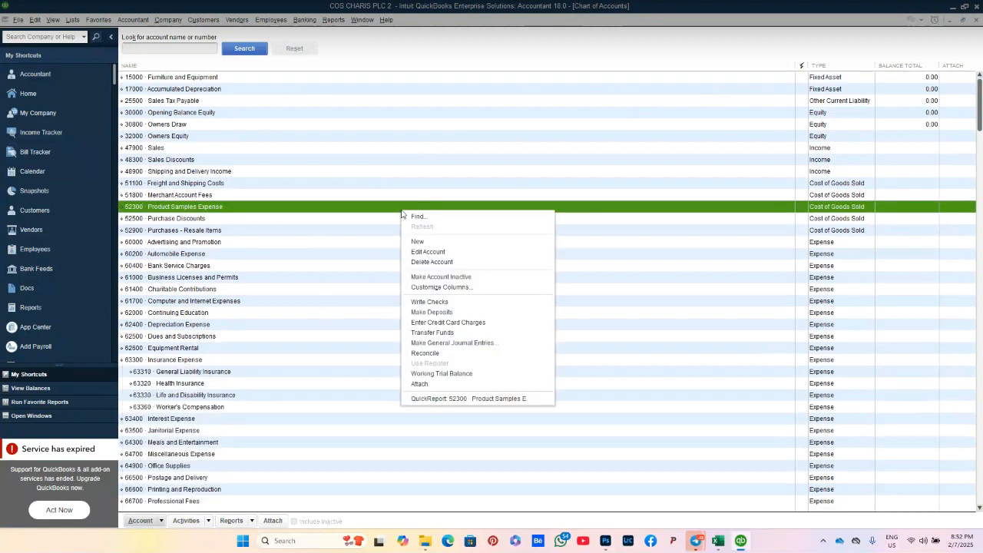
right_click(368, 156)
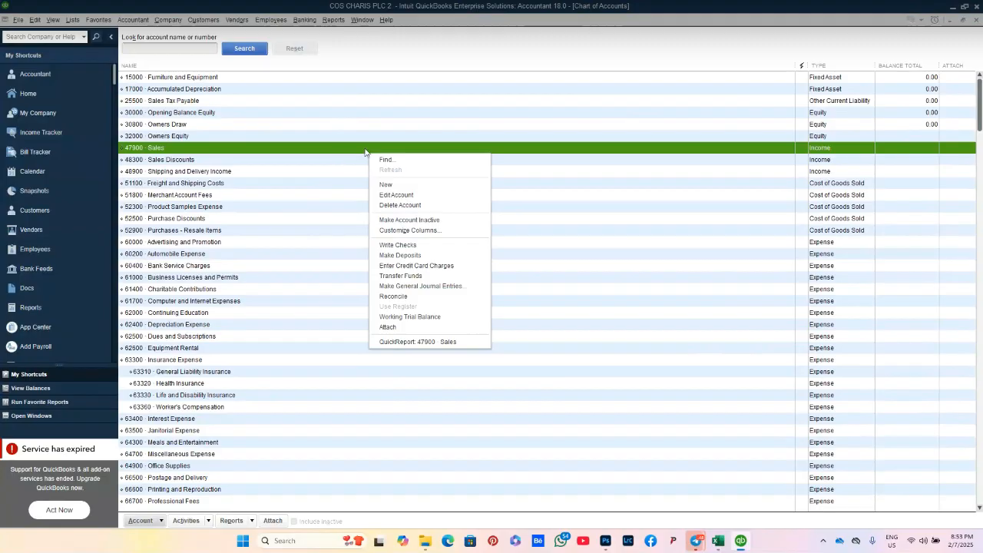
click(397, 189)
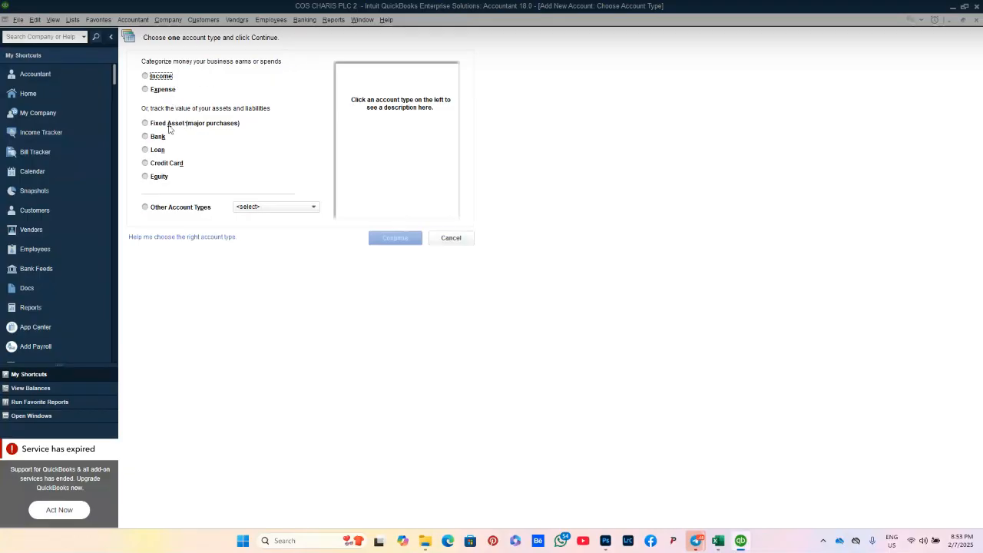
Step: Choose Bank as the new account's type and continue to its details form
click(173, 207)
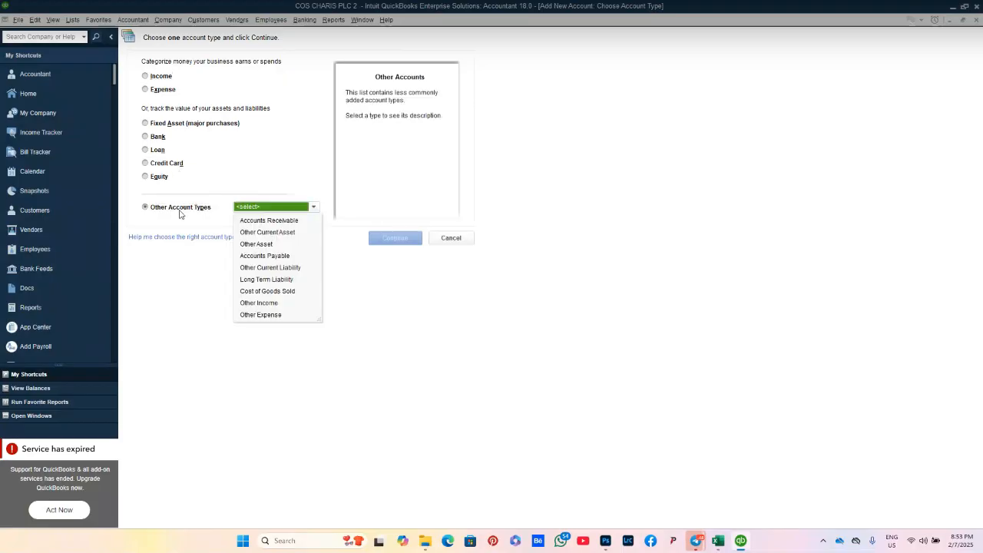
click(179, 211)
click(154, 140)
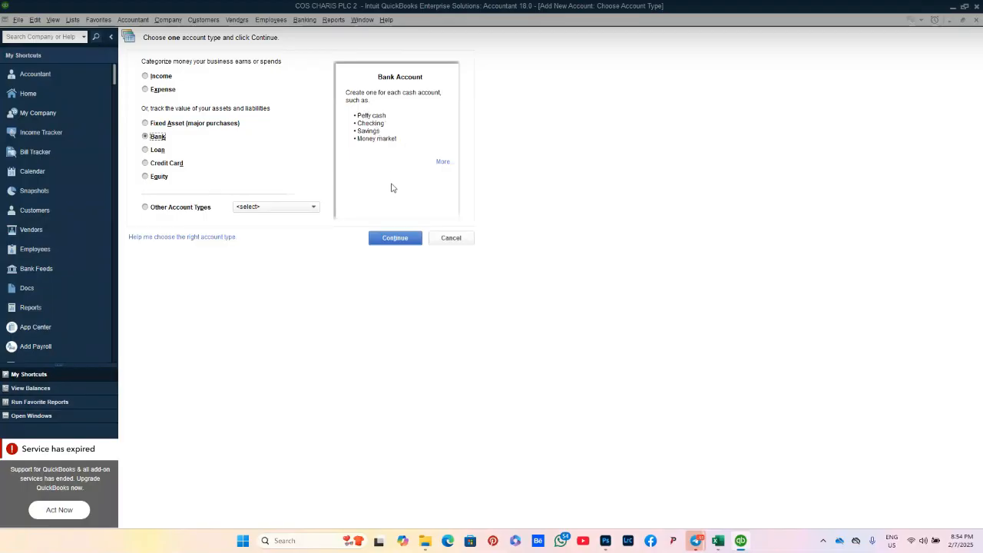
click(391, 240)
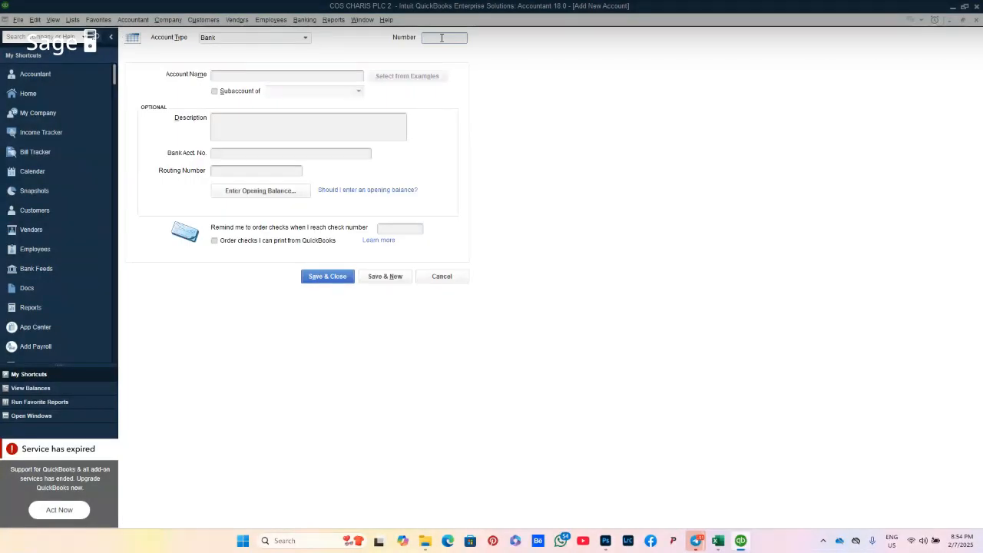
Step: Enter number 10000 and account name Petty cash, and tick Subaccount of
text(10)
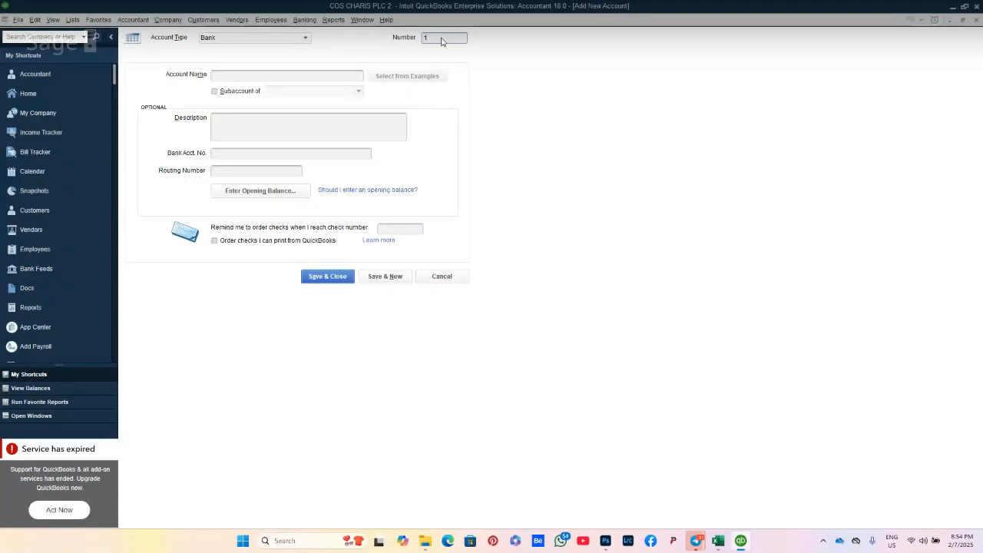
text(000)
click(269, 76)
text(pel)
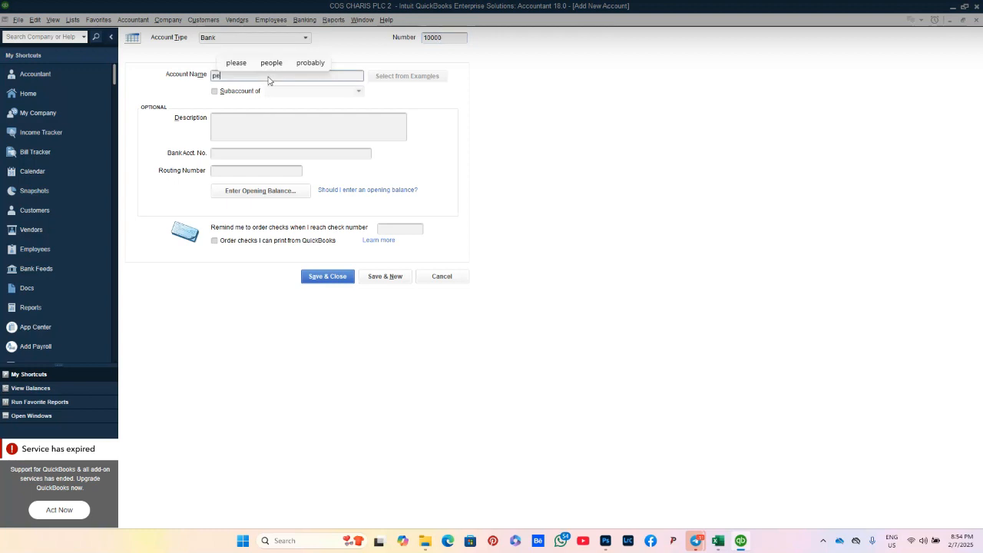
key(BackSpace)
key(BackSpace)
key(BackSpace)
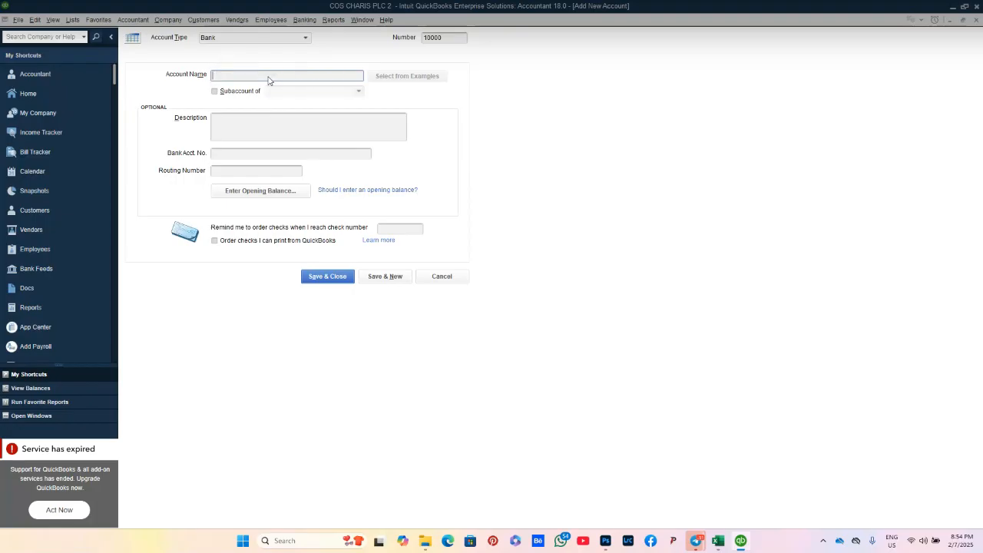
text(P)
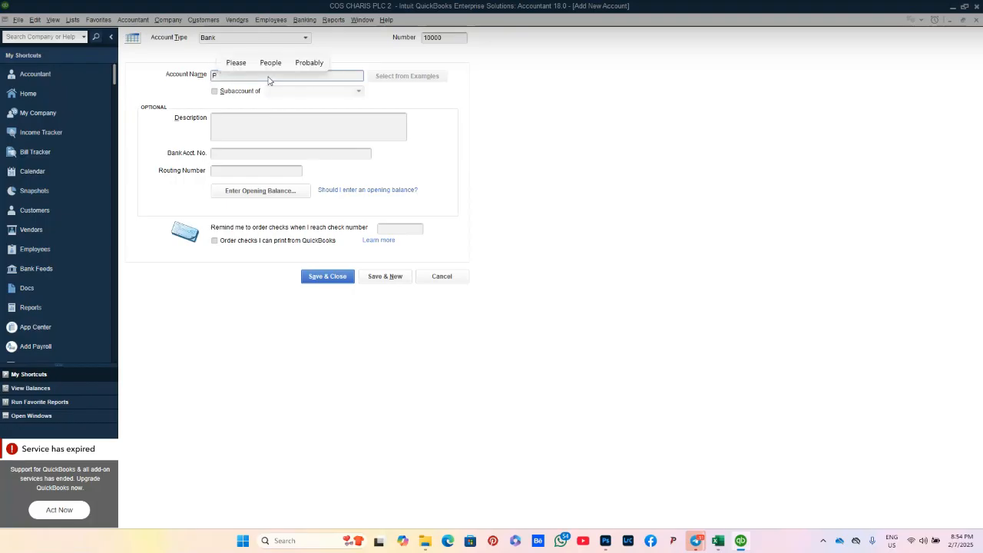
text(etty cas)
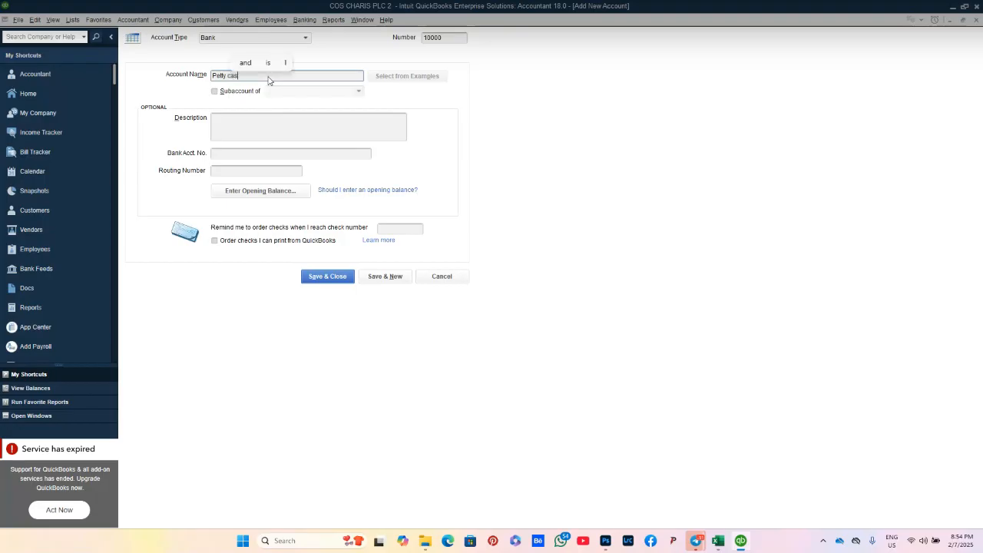
text(h)
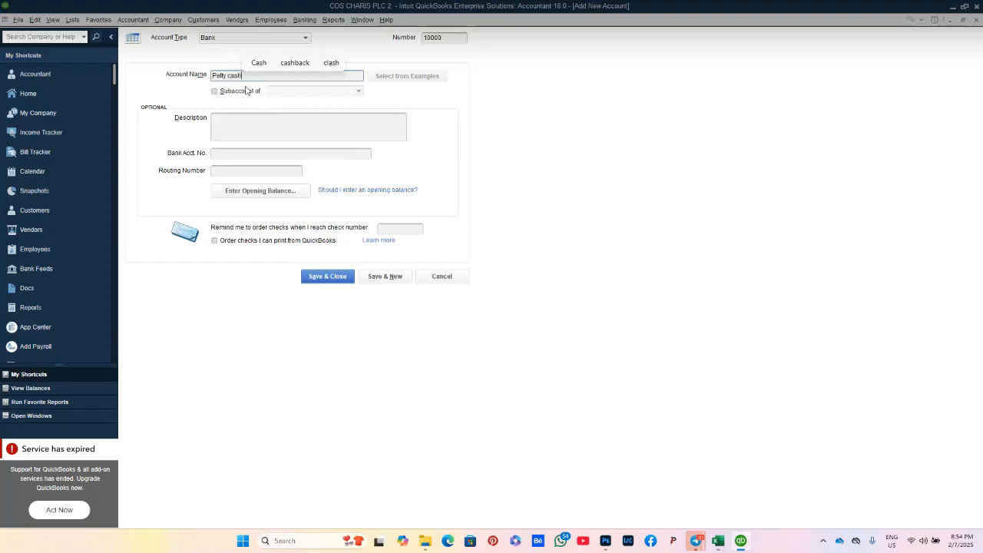
click(227, 92)
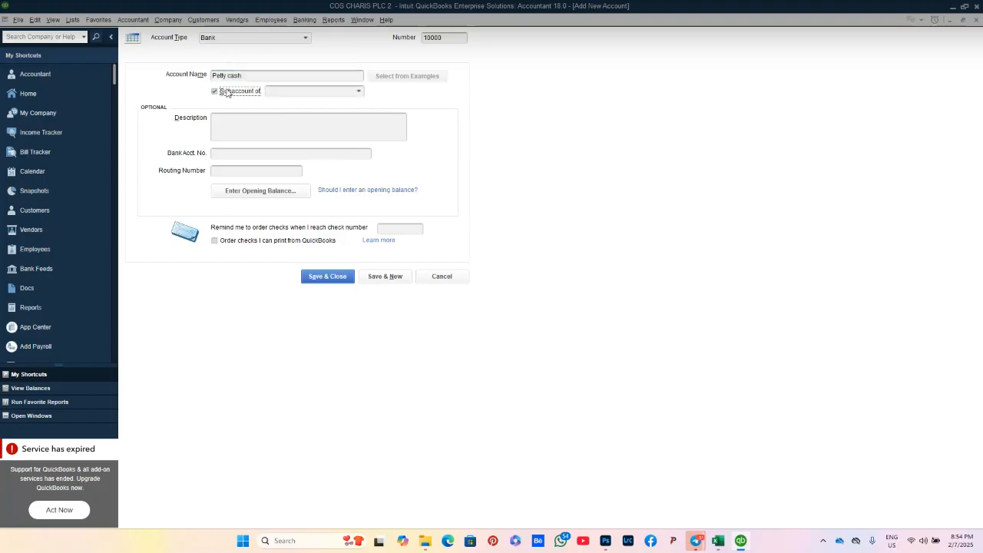
click(358, 91)
click(358, 92)
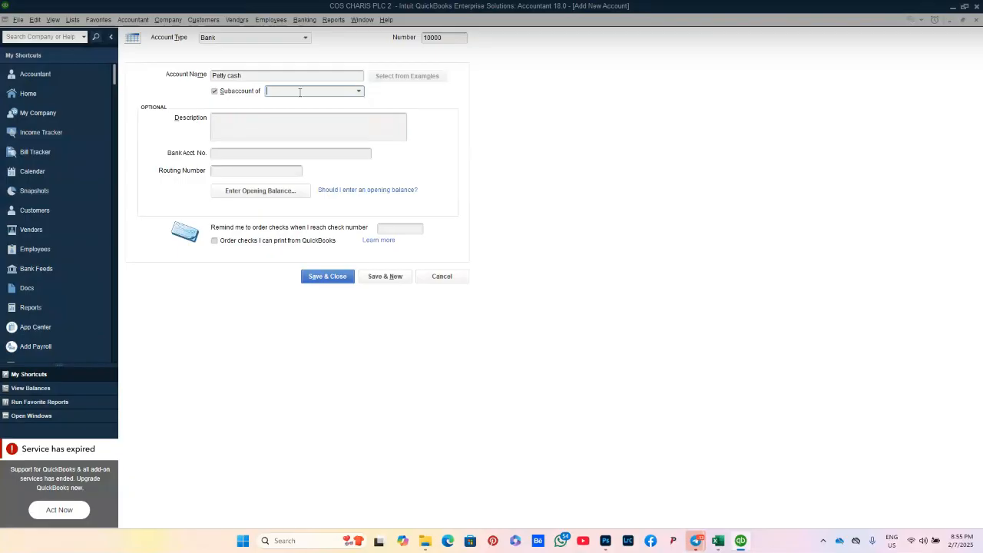
Step: Untick Subaccount of, copy the name Petty cash for the description, and start the opening balance
click(215, 95)
drag(249, 75, 220, 79)
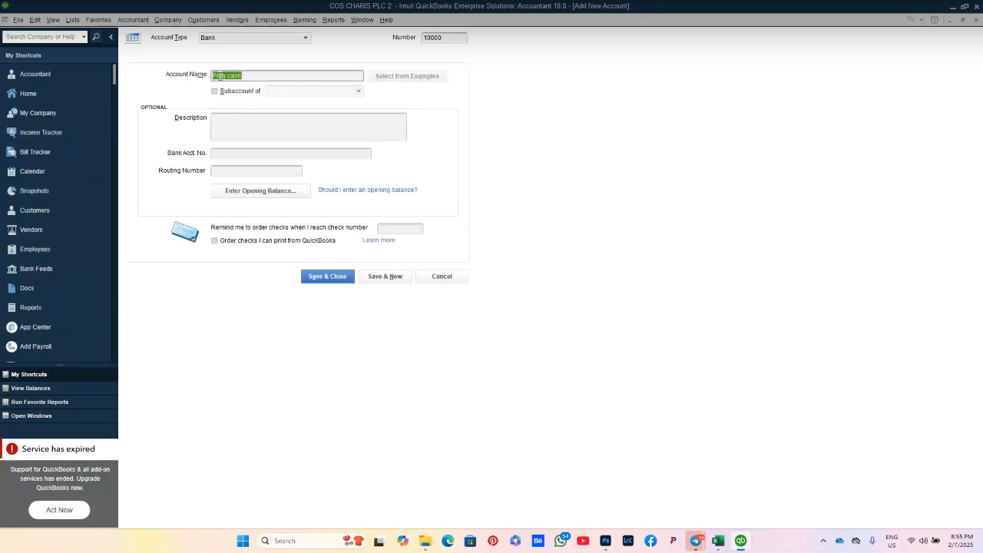
right_click(220, 79)
click(236, 108)
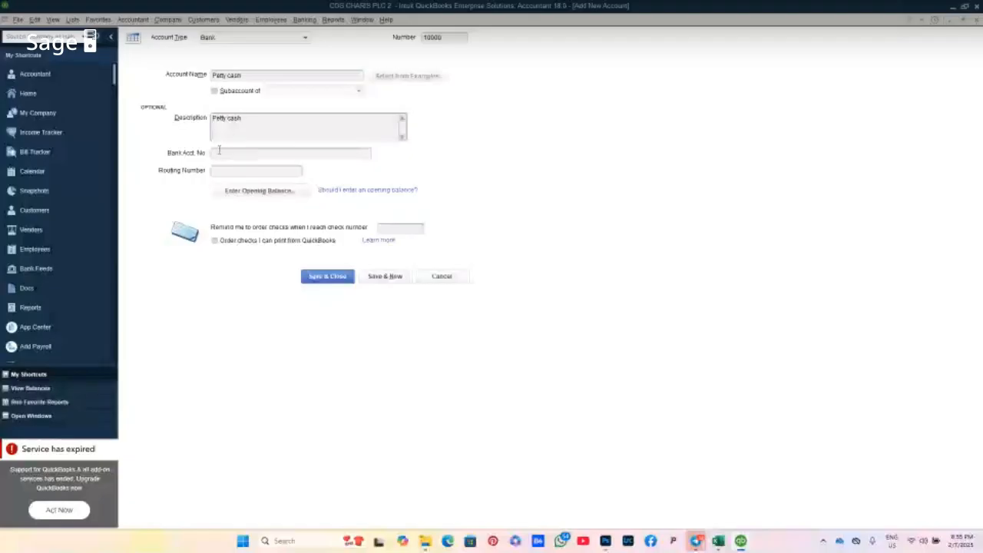
click(224, 154)
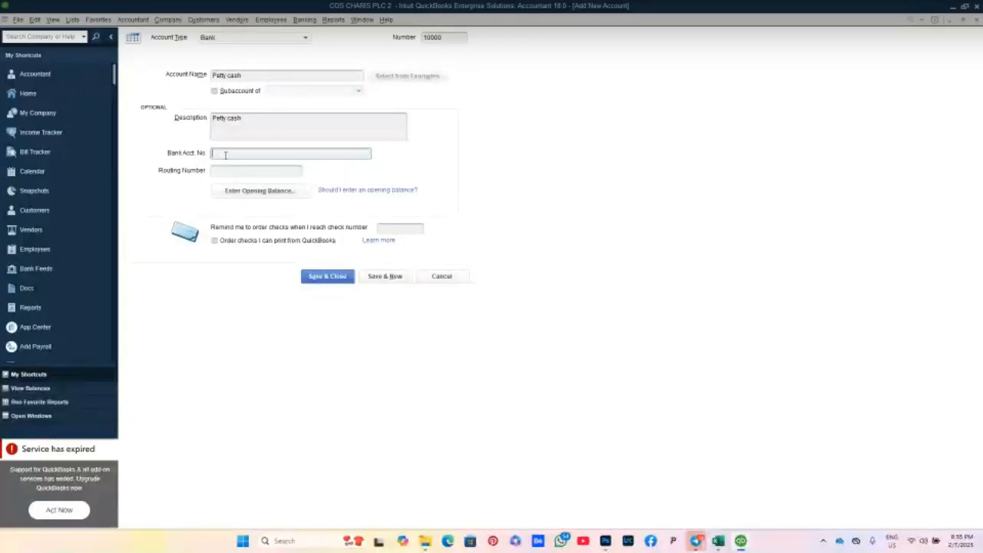
click(240, 195)
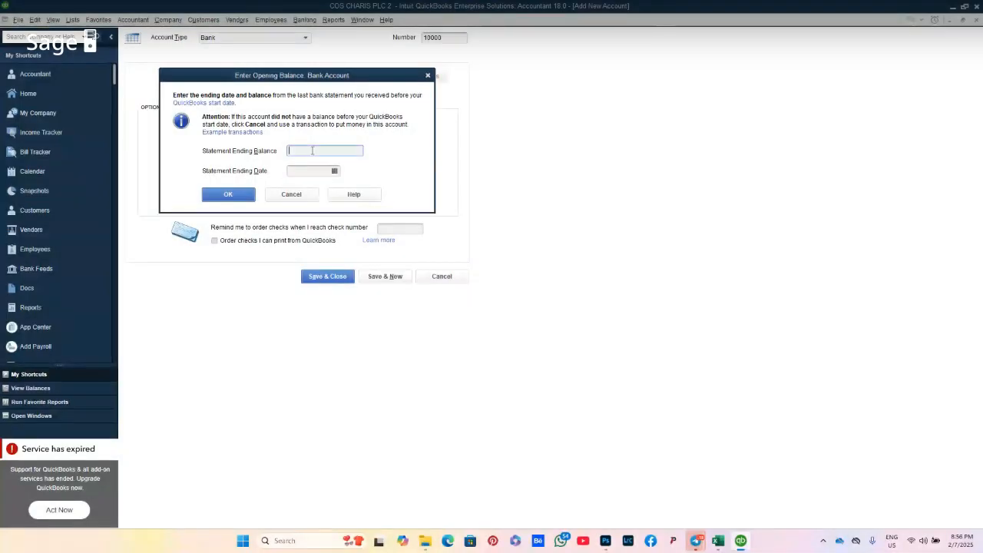
text(100)
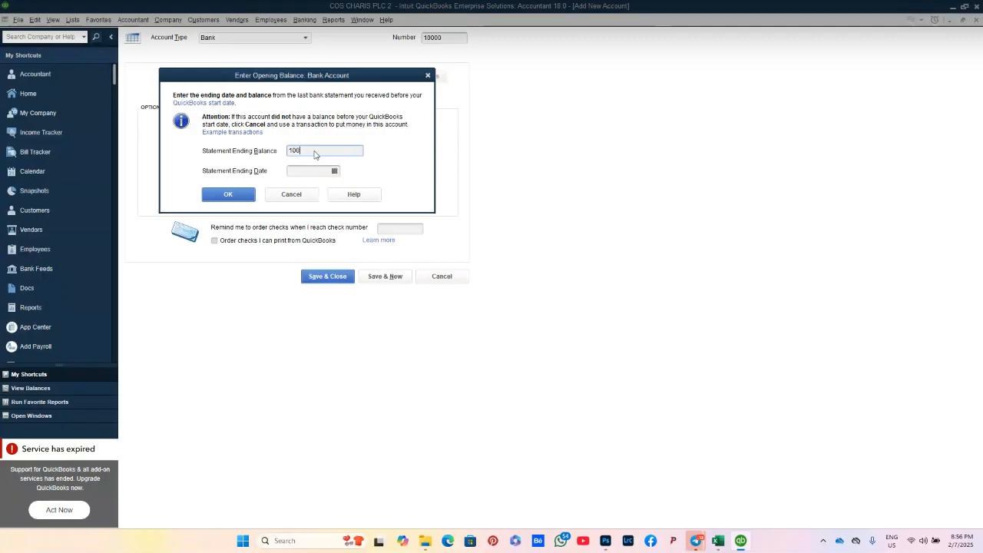
text(,000)
click(334, 171)
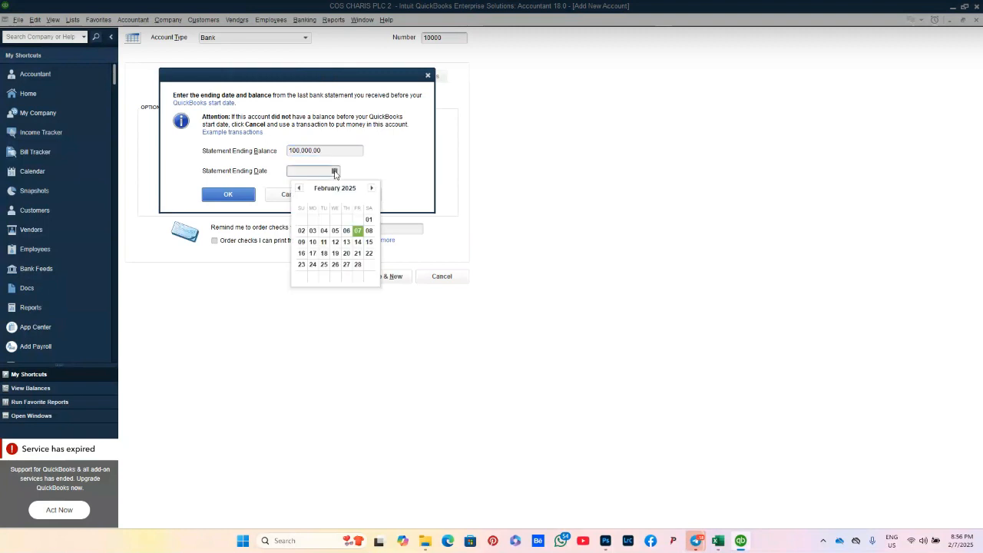
click(299, 189)
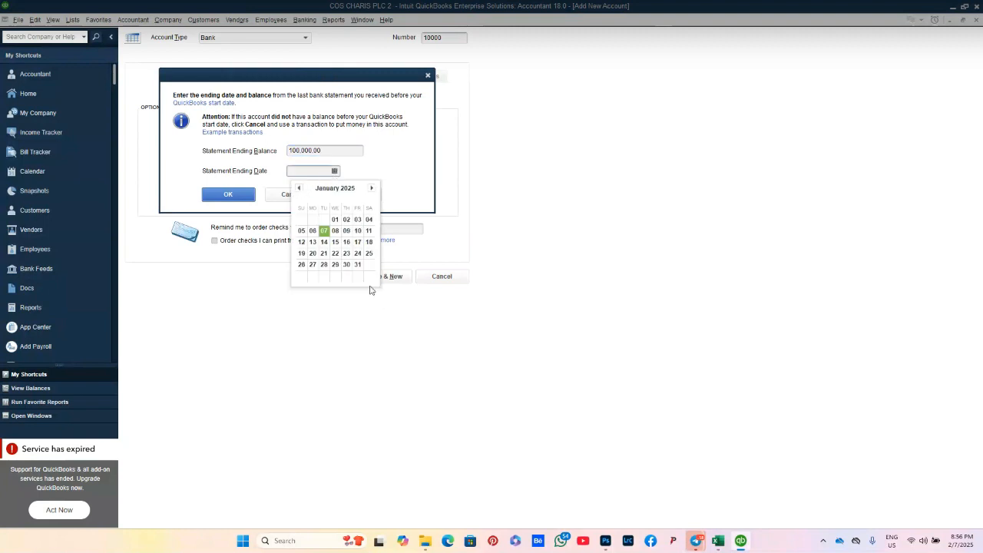
click(358, 265)
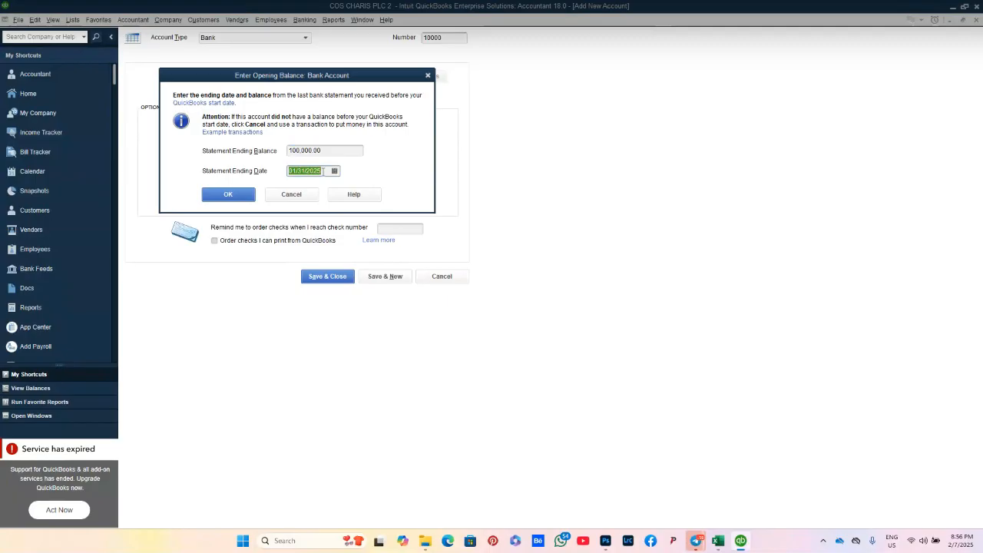
key(BackSpace)
click(332, 150)
key(BackSpace)
key(BackSpace)
key(BackSpace)
key(BackSpace)
key(BackSpace)
key(BackSpace)
key(BackSpace)
key(BackSpace)
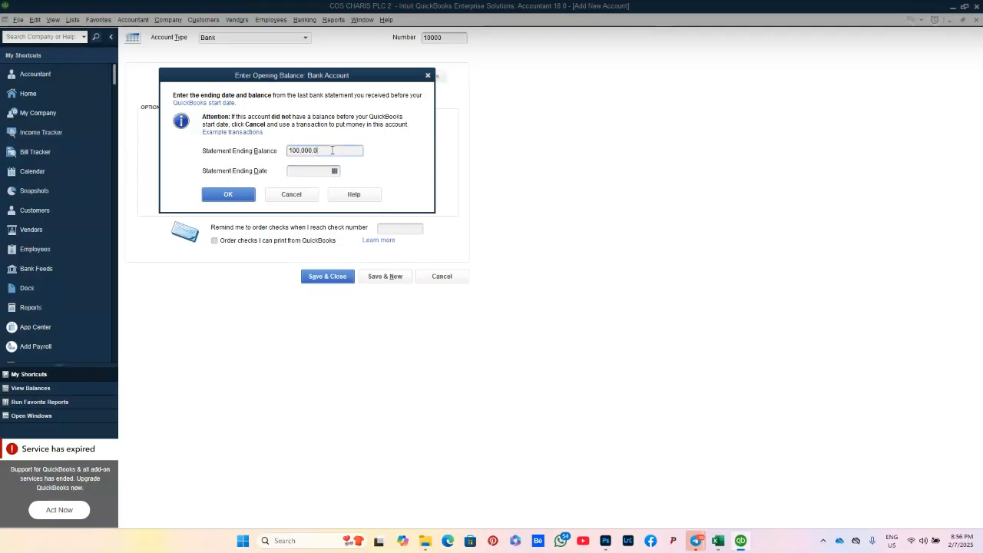
key(BackSpace)
key(BackSpace)
click(307, 194)
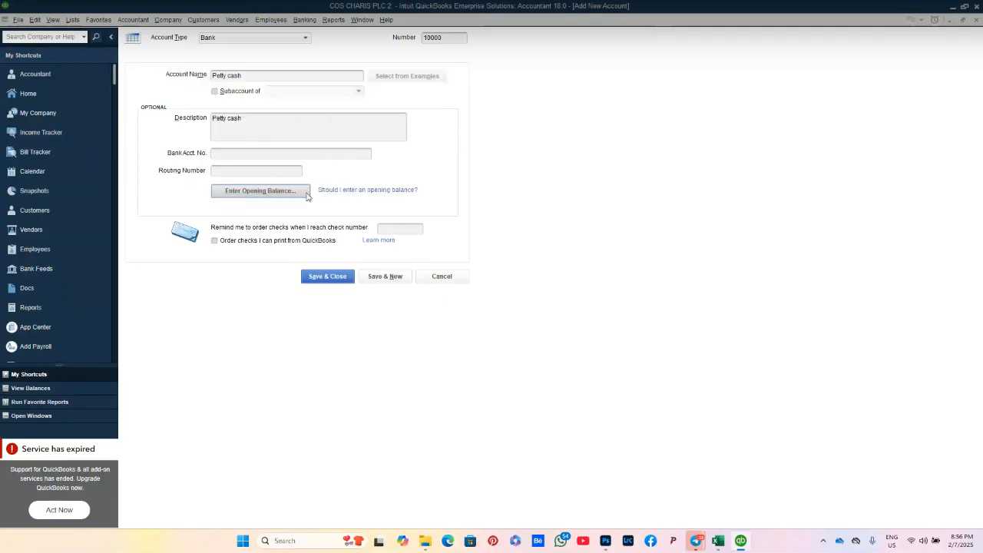
Step: Save the Petty cash bank account with Save & Close
click(342, 280)
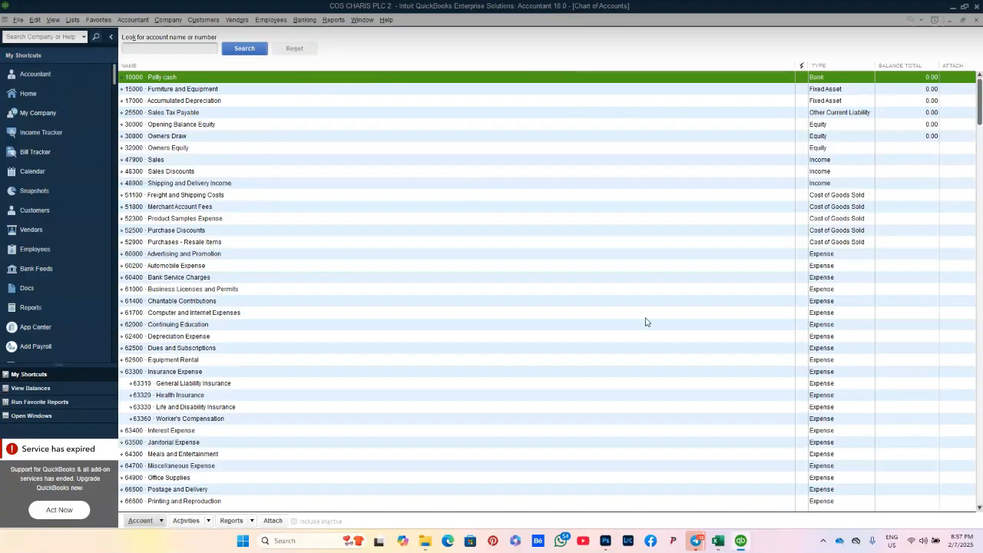
click(719, 541)
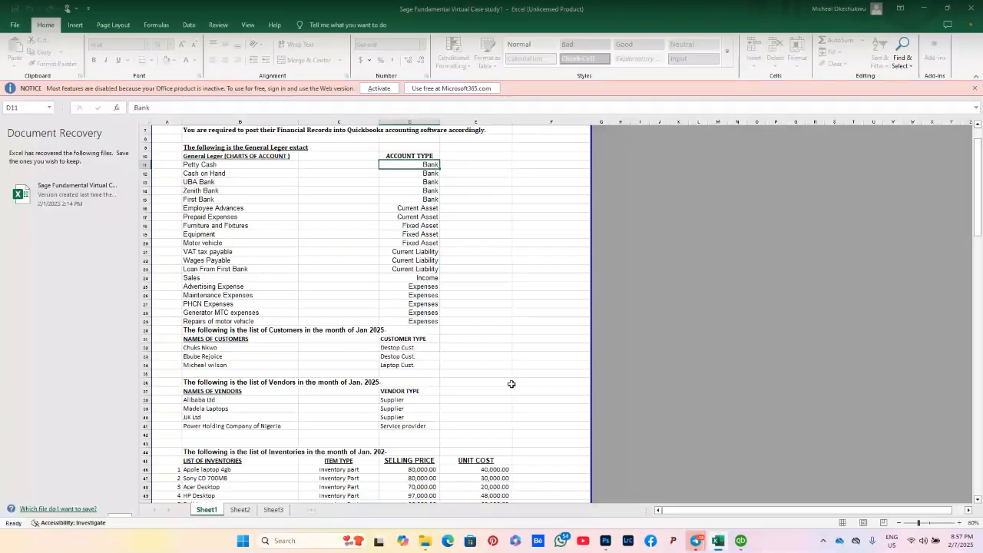
click(238, 177)
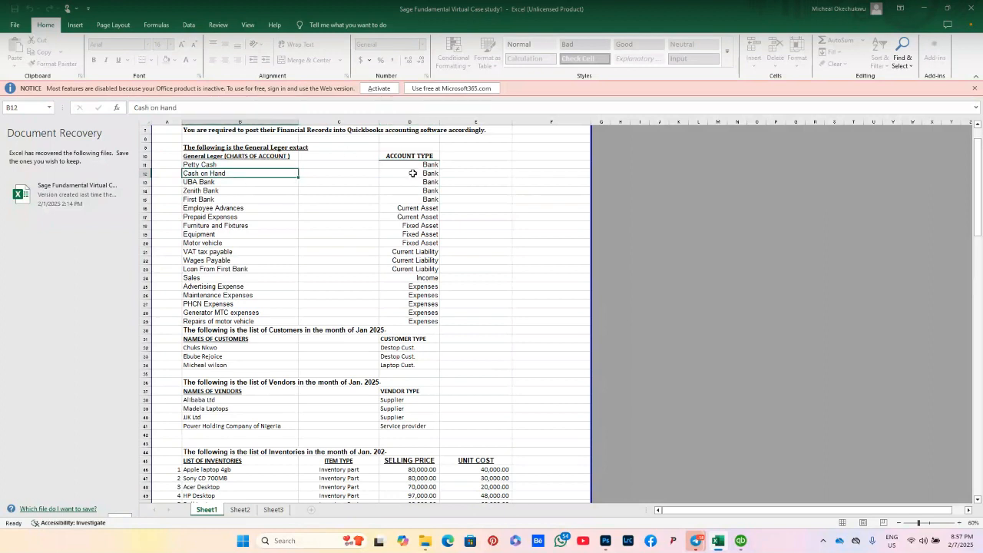
click(415, 175)
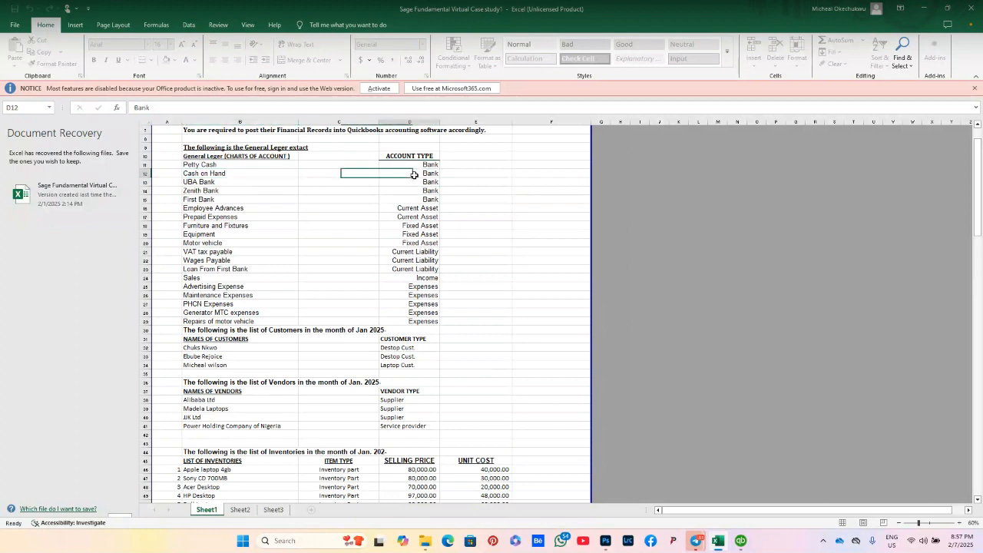
click(258, 174)
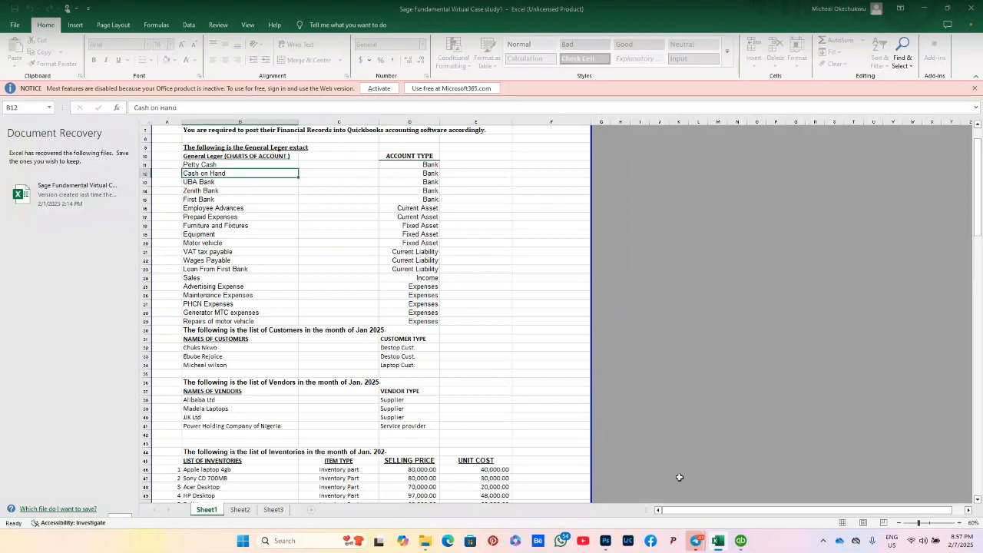
mouse_move(719, 547)
click(719, 544)
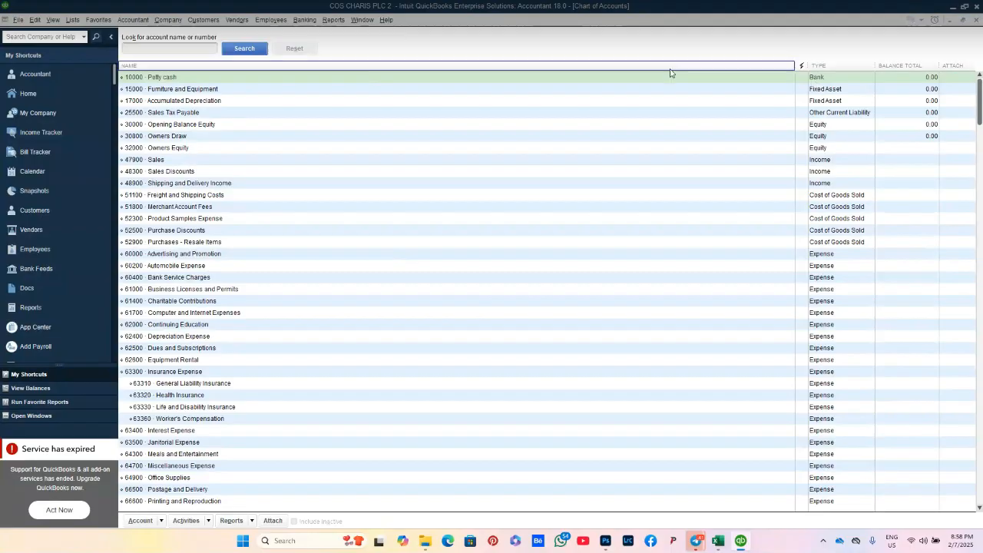
Step: Start another new Bank account from the Chart of Accounts list
right_click(168, 78)
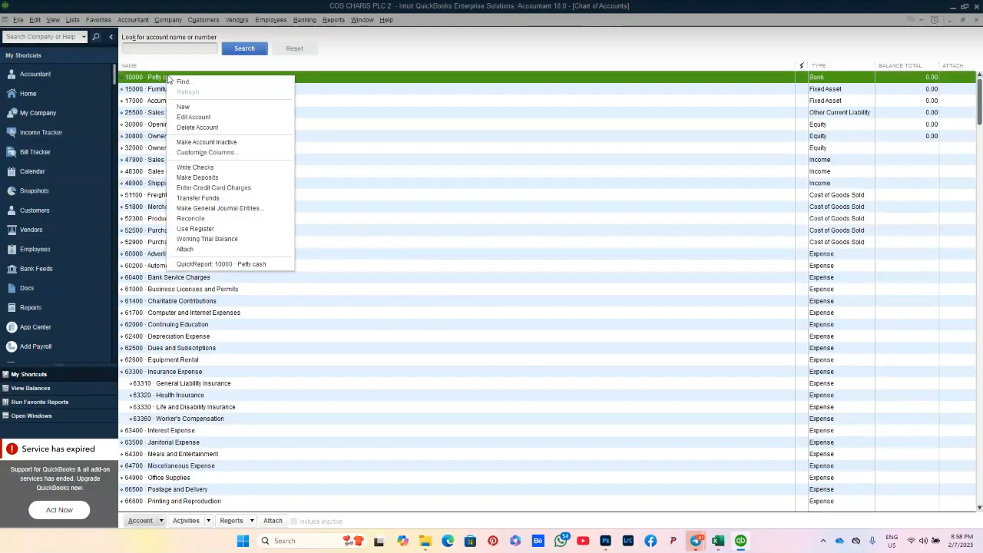
click(193, 108)
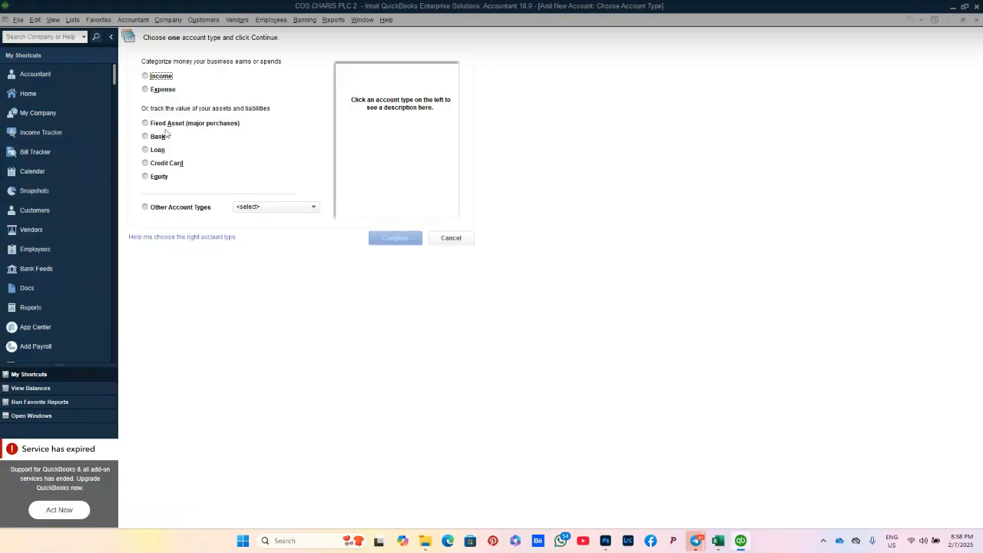
click(157, 137)
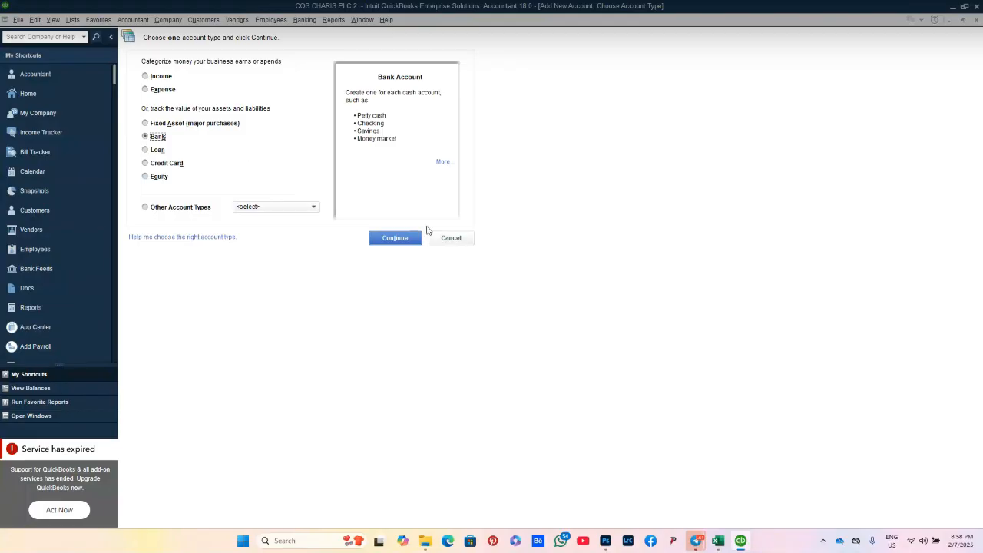
click(400, 240)
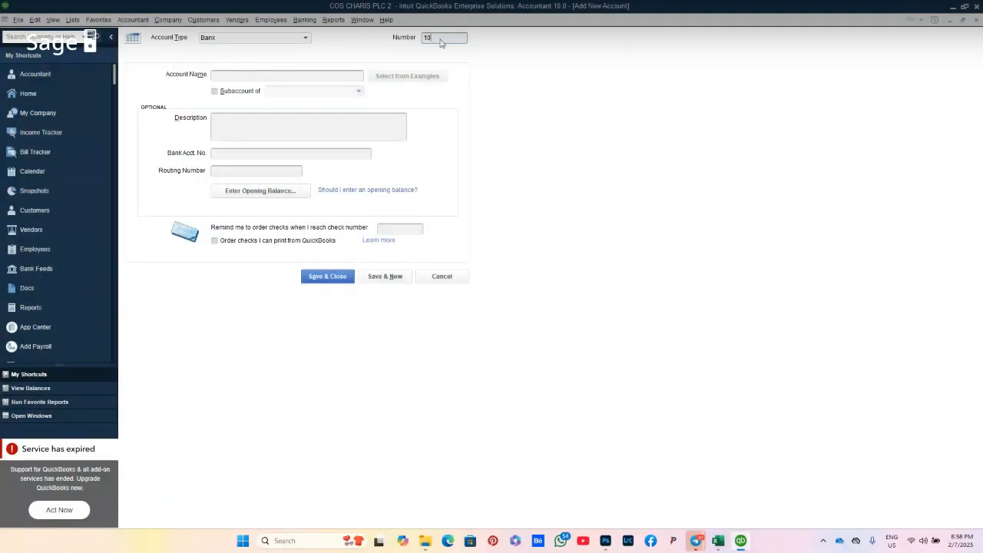
Step: Enter number 10100, name cash on hand and description Cash on hand, then save
text(100)
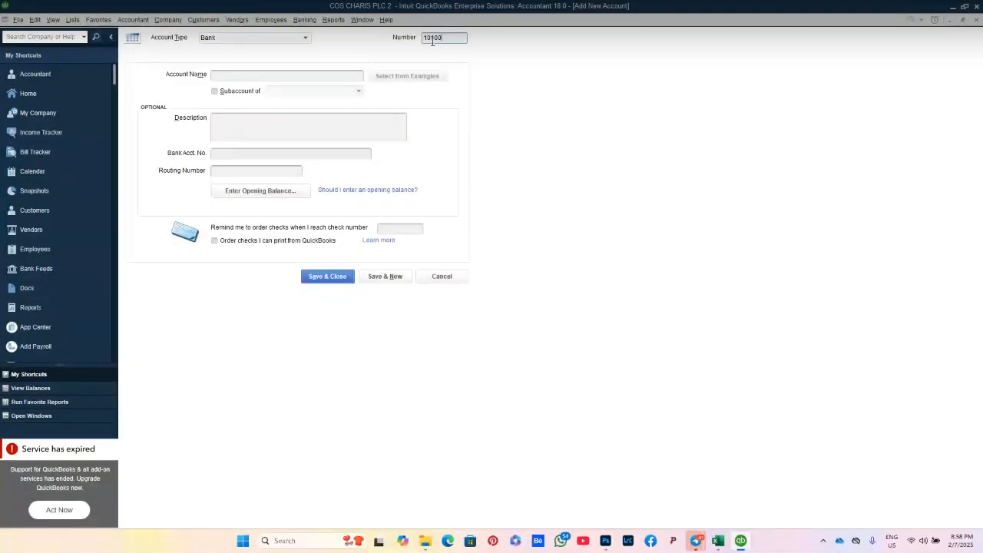
click(285, 74)
text(cash on hand)
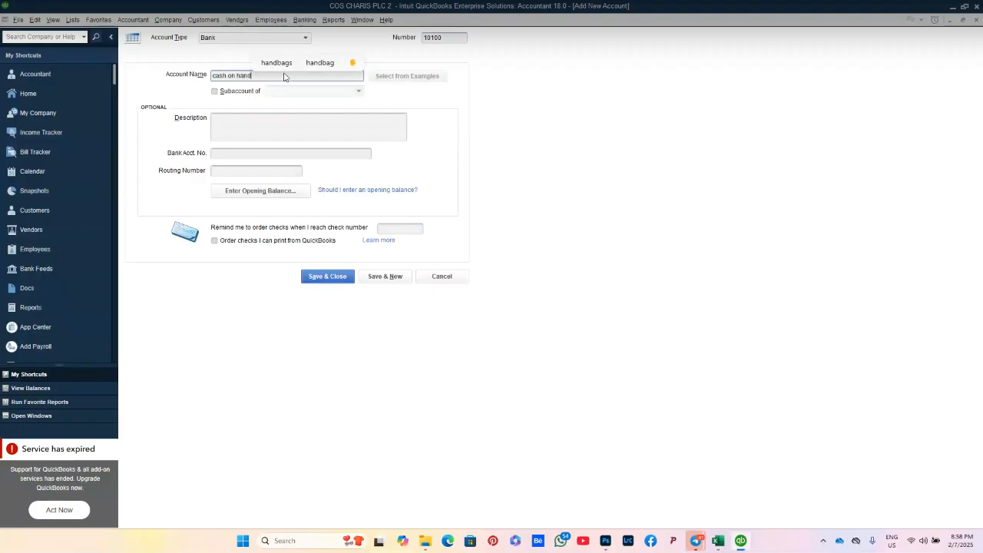
click(237, 129)
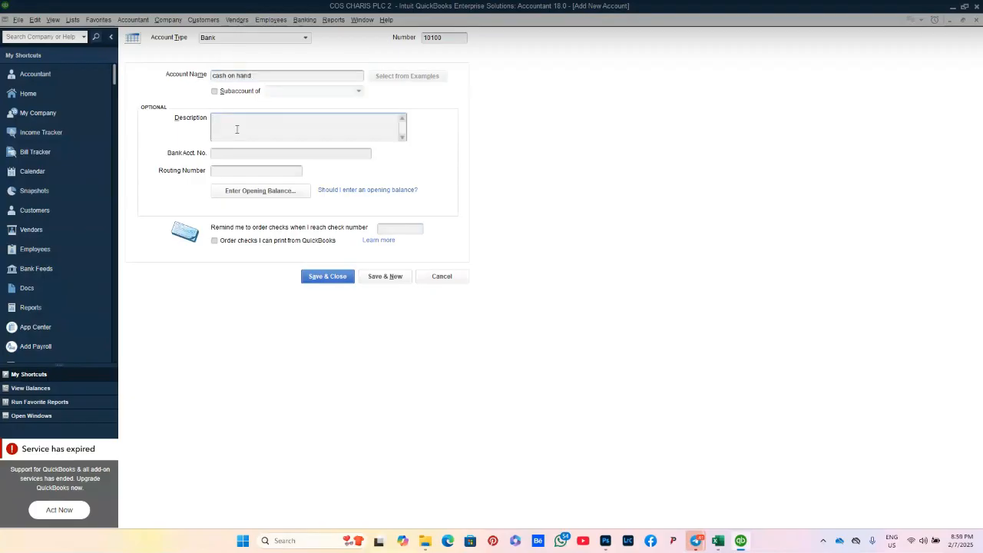
text(Cash o)
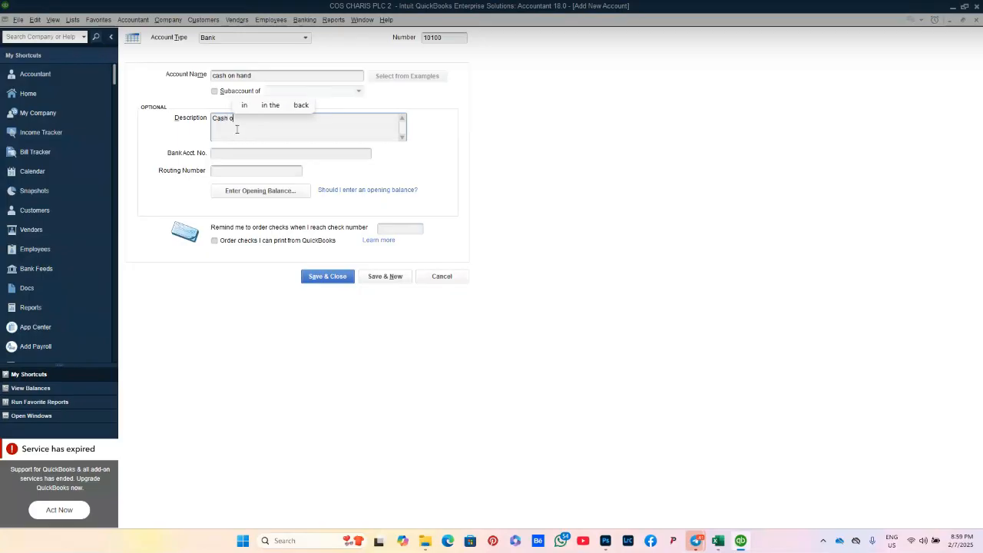
text(n hand)
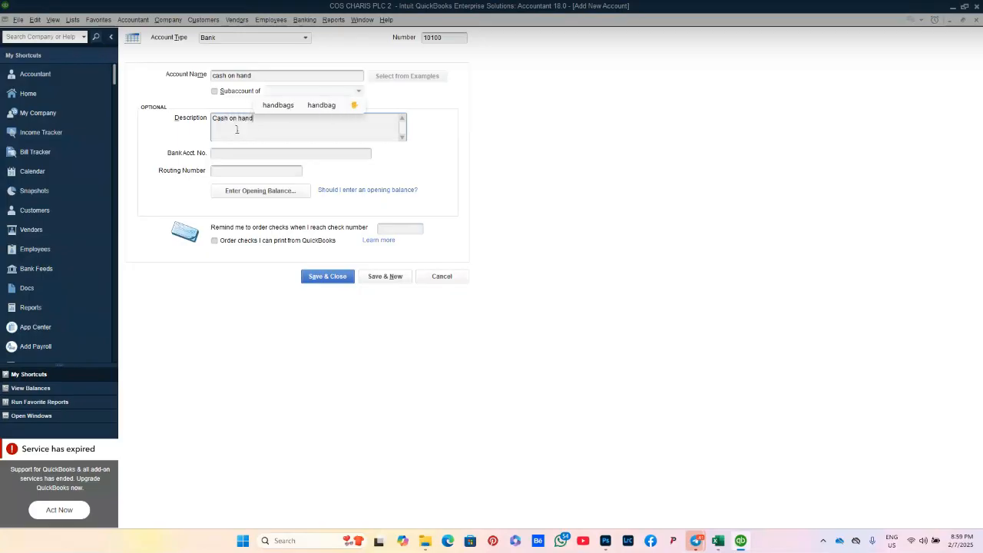
click(346, 278)
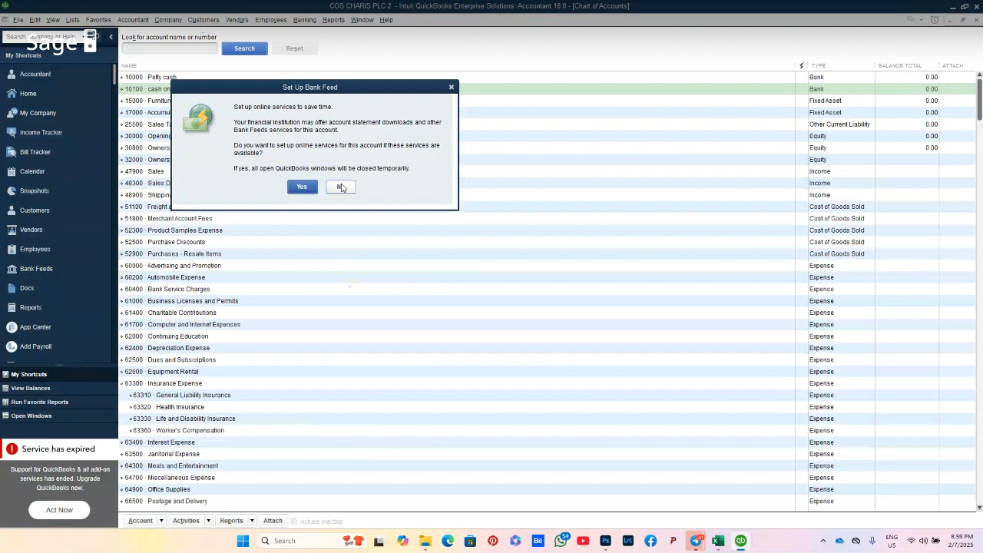
Step: Decline bank feed setup, then check UBA Bank as the next entry in the Excel ledger
click(341, 187)
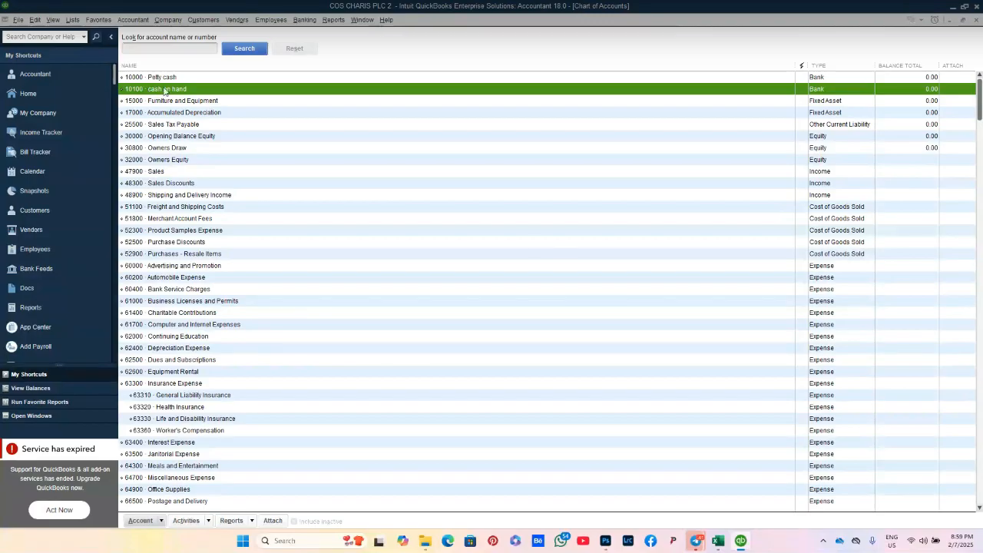
click(719, 541)
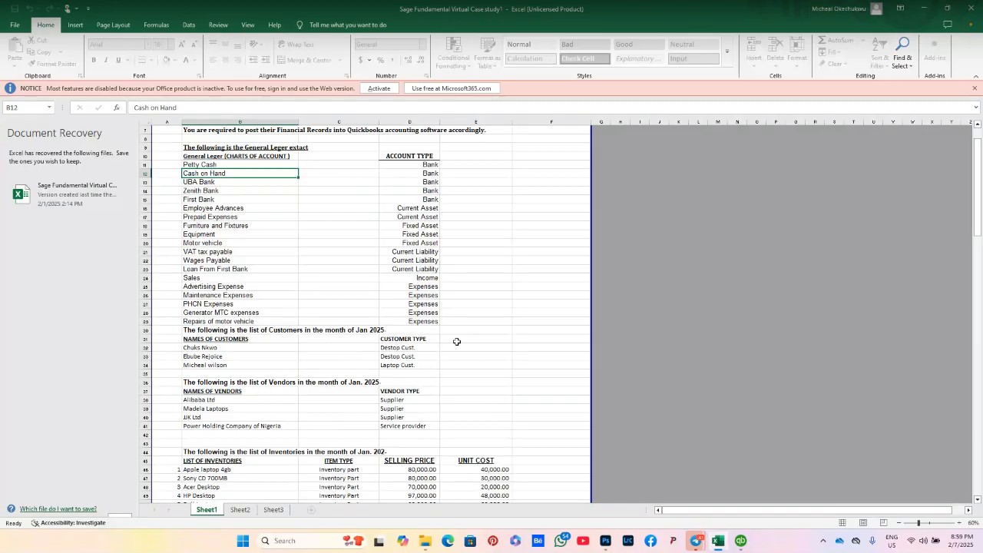
click(214, 183)
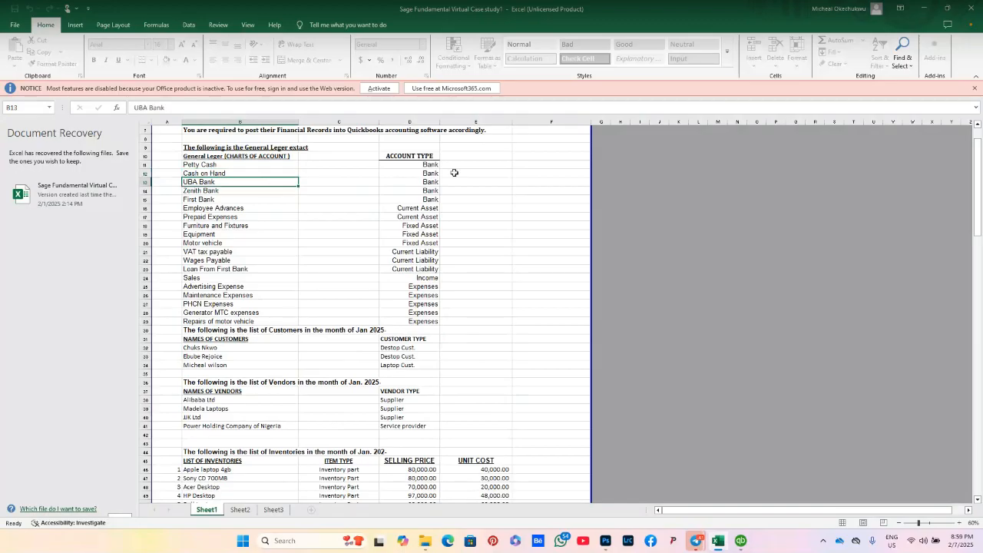
mouse_move(719, 544)
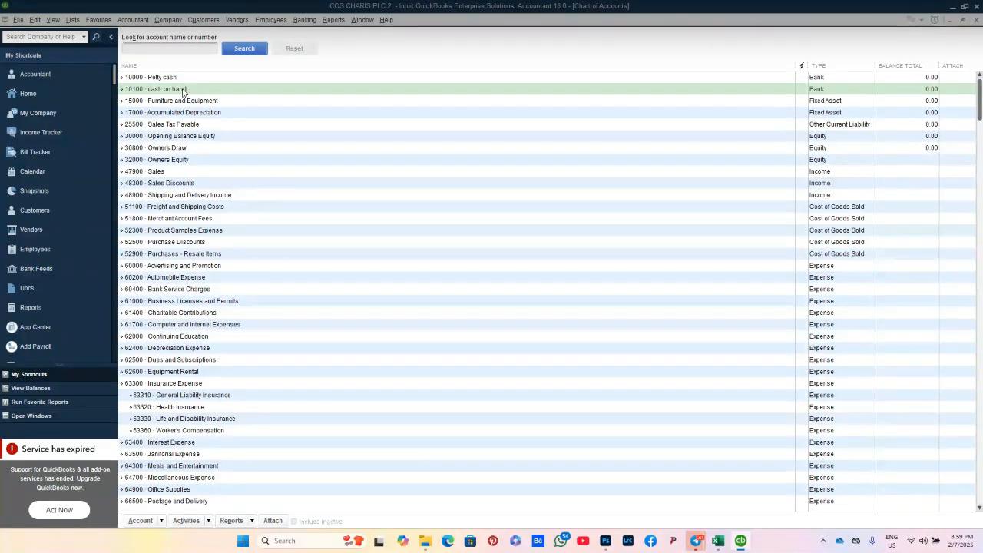
Step: Start a new Bank account from the Chart of Accounts list
right_click(184, 93)
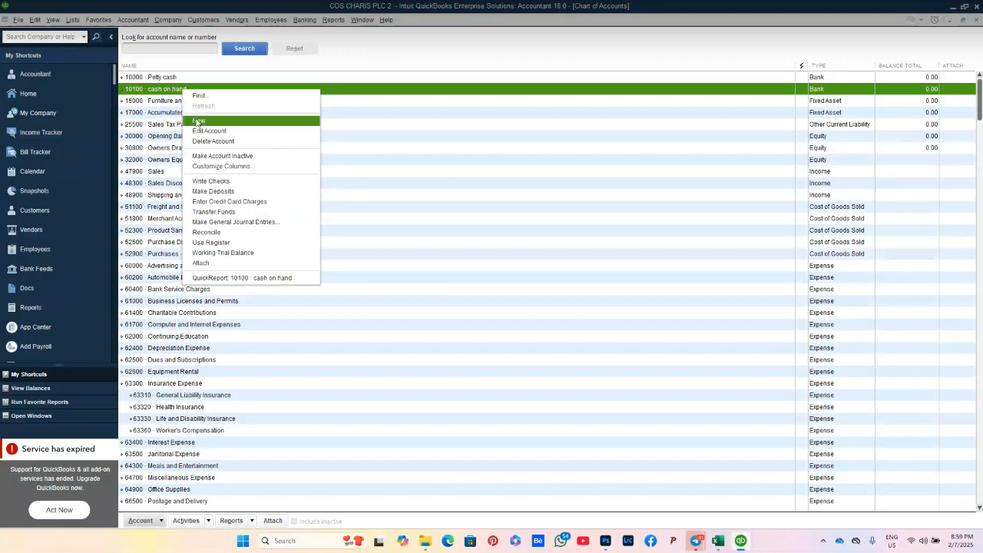
click(198, 122)
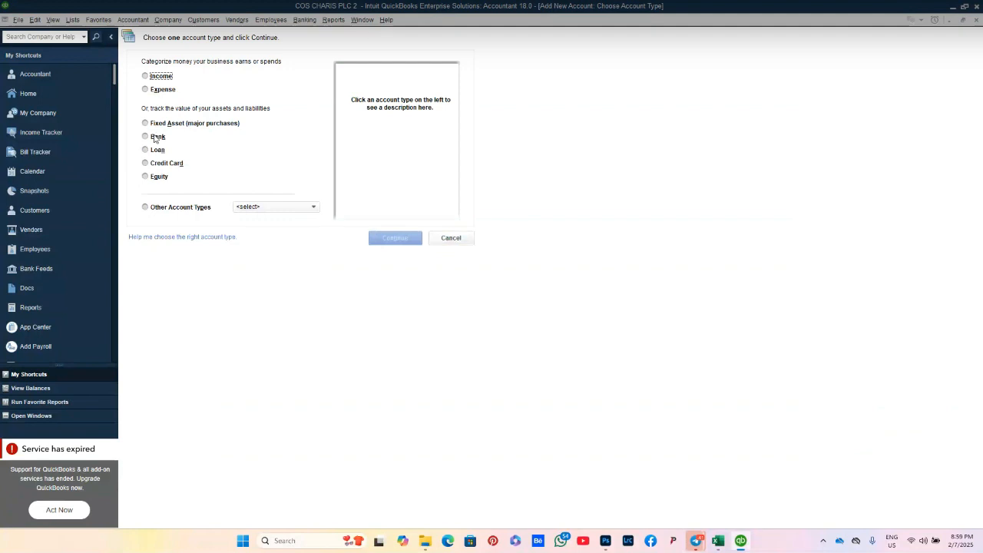
click(154, 137)
click(402, 243)
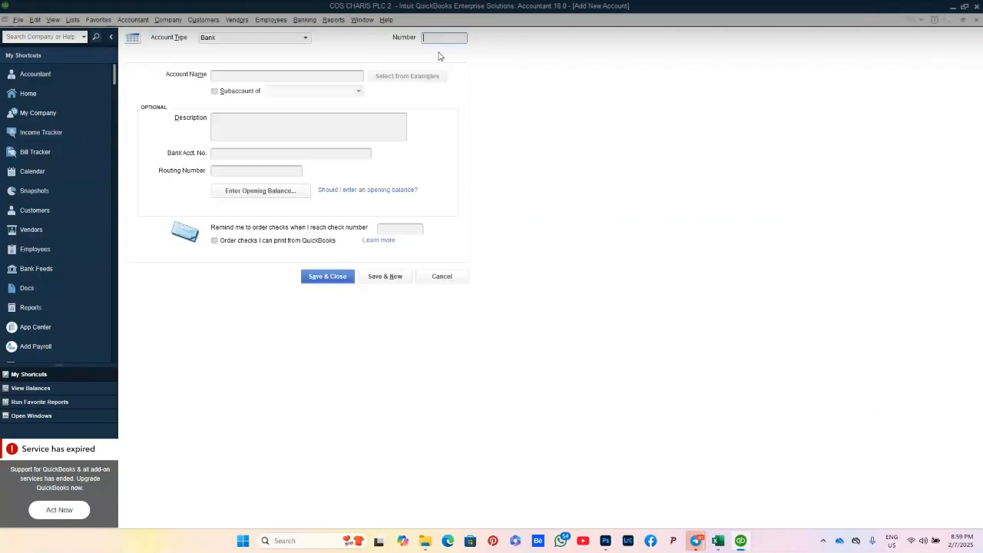
Step: Enter number 10200, name and description UBA bank, then Save & New
text(10200)
click(259, 76)
text(uba)
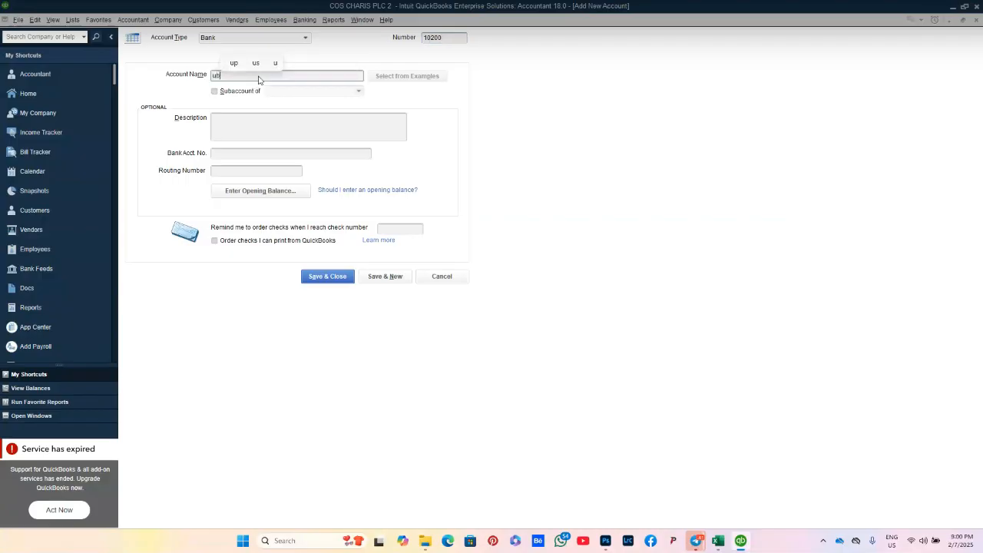
key(BackSpace)
key(BackSpace)
key(BackSpace)
text(UB)
text(bank)
click(254, 128)
text(UBA)
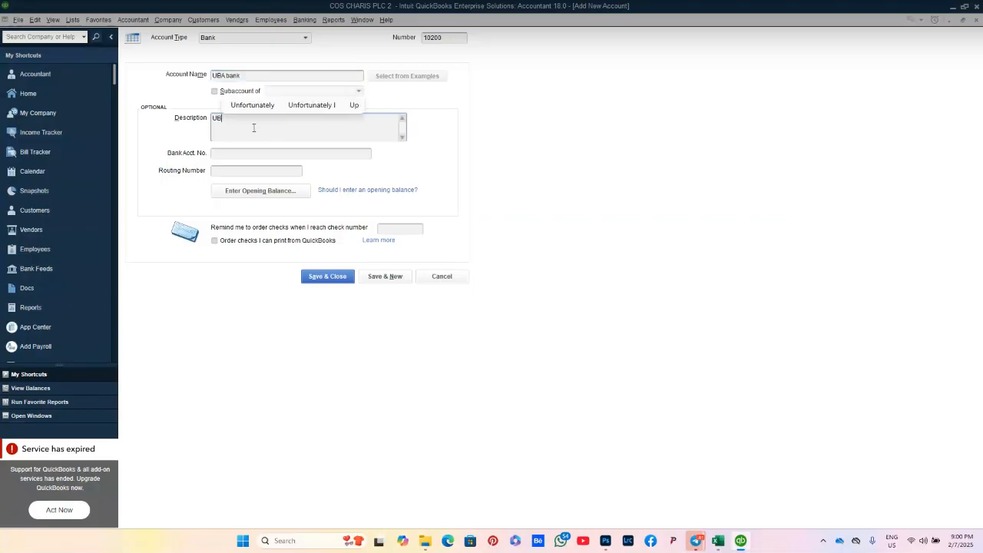
text( bank)
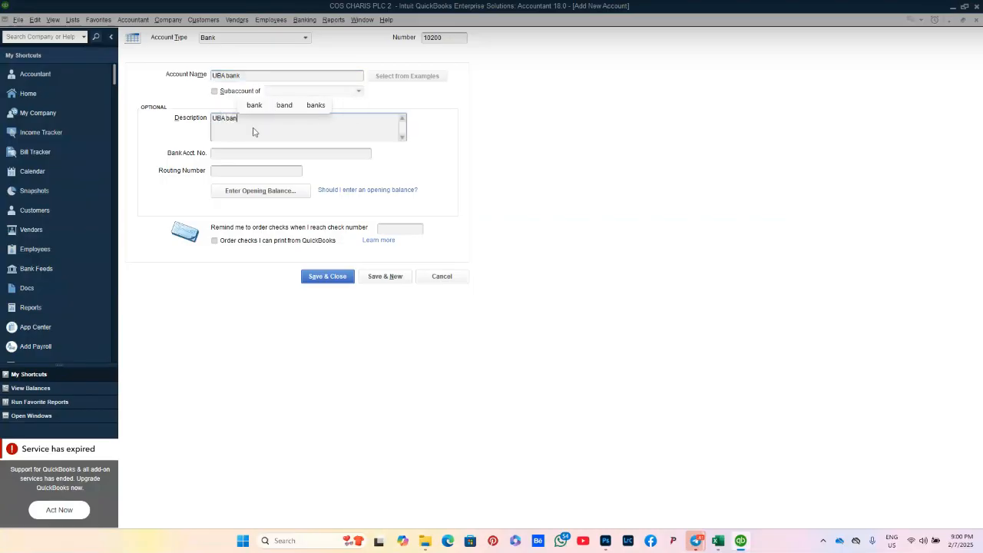
click(374, 280)
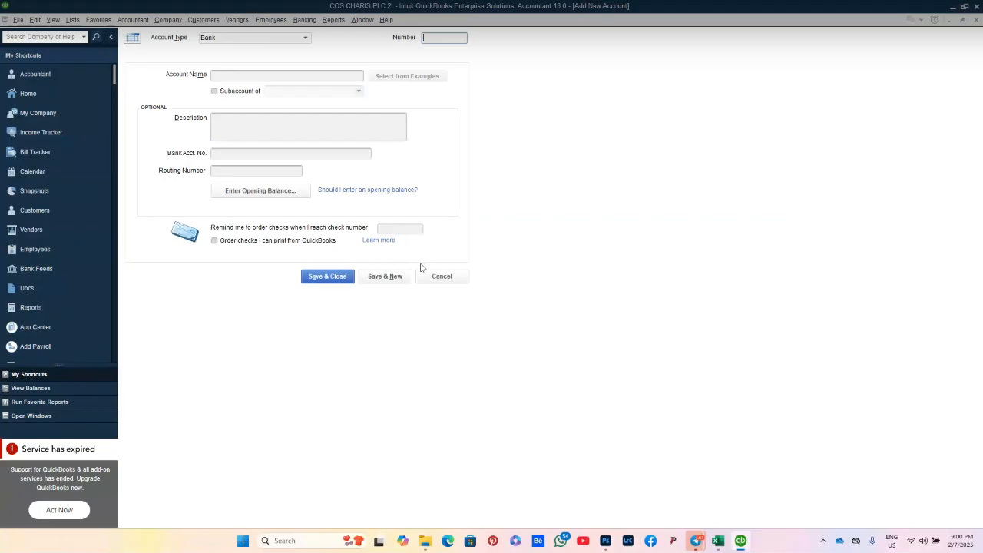
Step: Look up the Zenith Bank entry in the Excel ledger
mouse_move(723, 541)
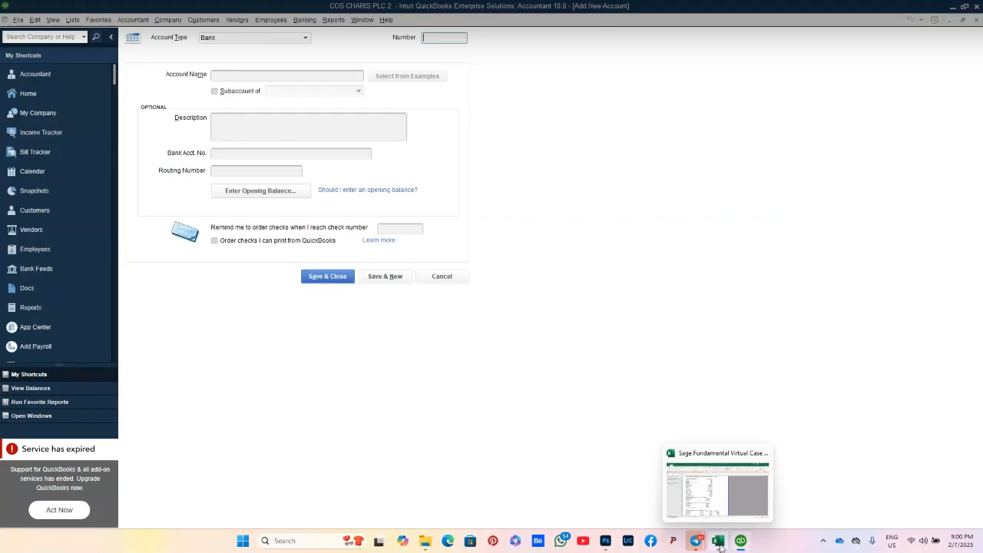
click(720, 547)
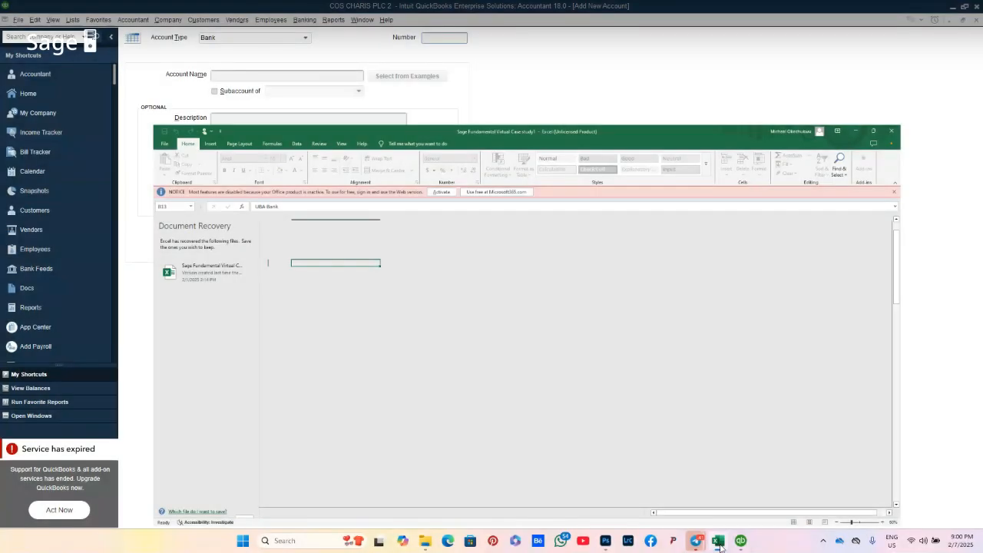
click(253, 194)
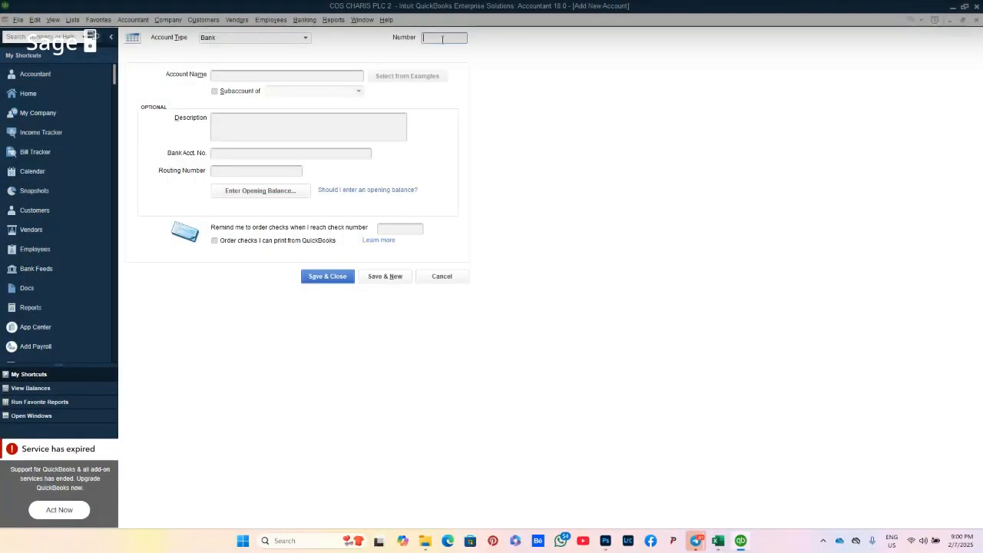
Step: Enter number 10300 with name and description Zenith Bank, then Save & Close
text(10300)
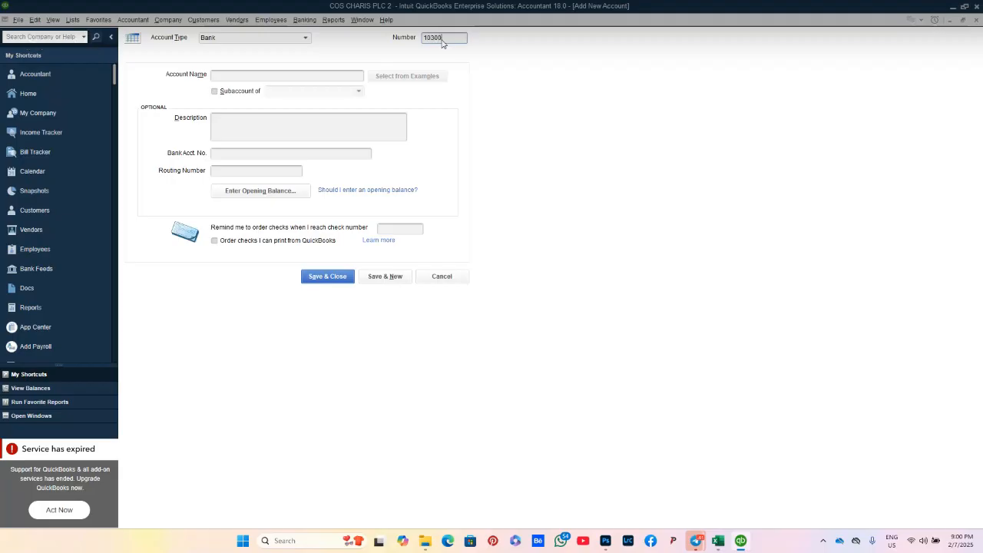
click(303, 76)
text(Ze)
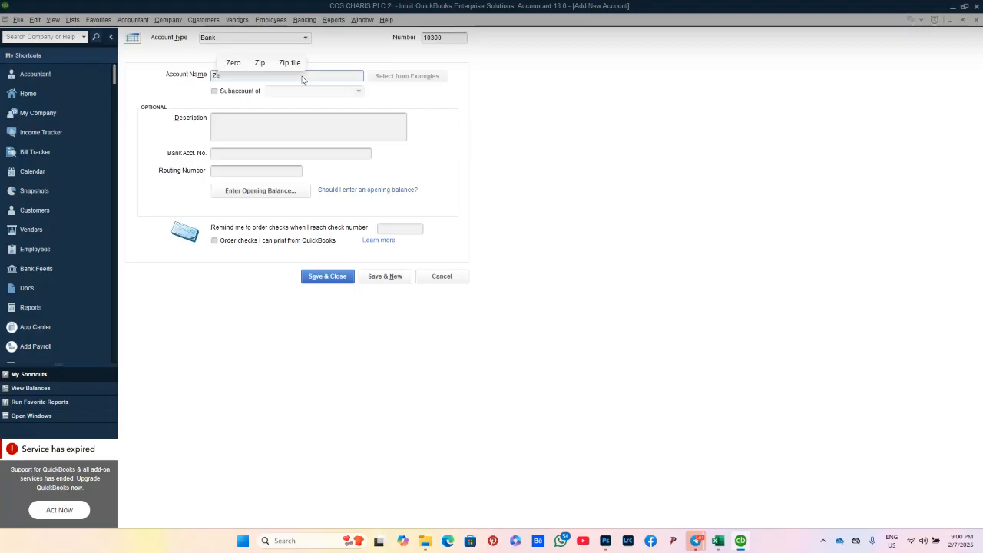
text(nith Bank)
click(265, 121)
text(Ze)
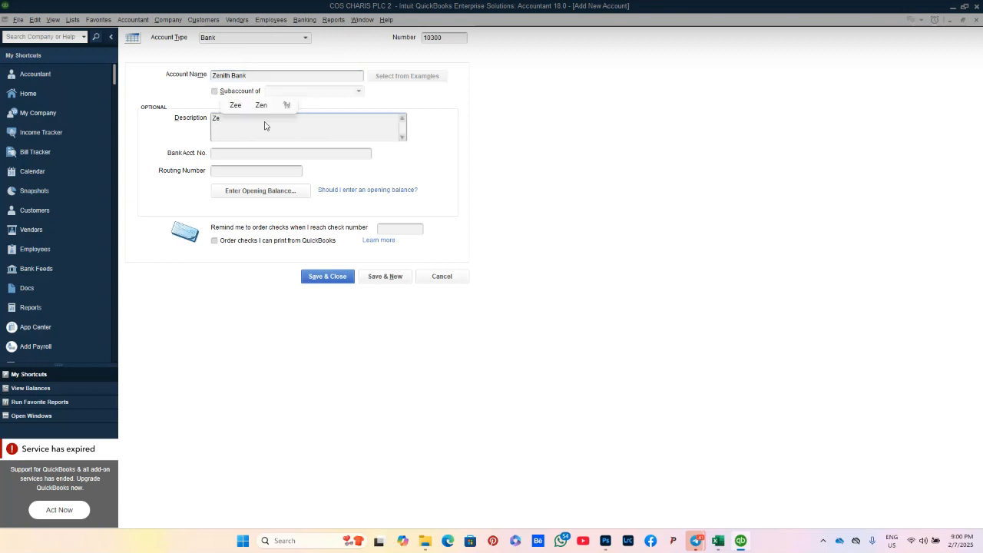
text(nith Ban)
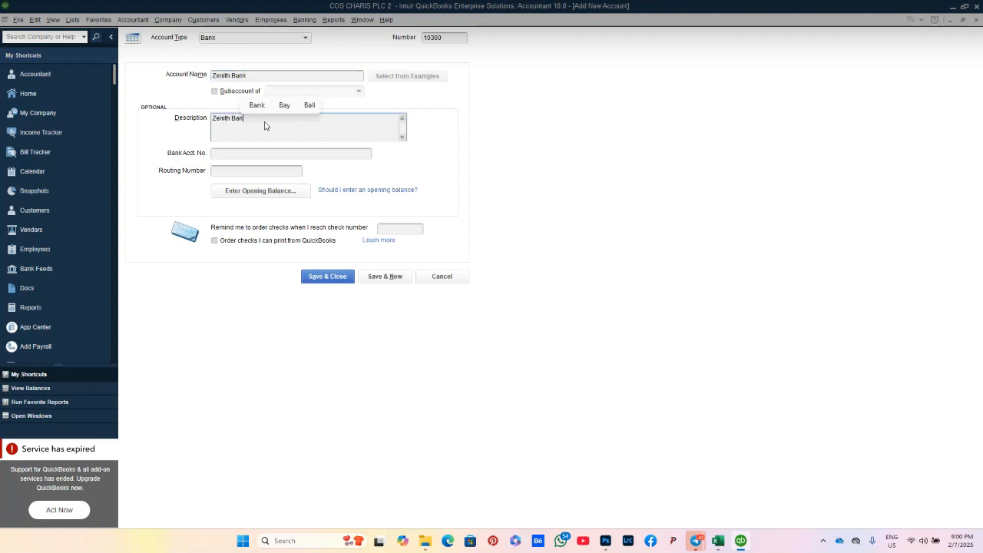
text(k)
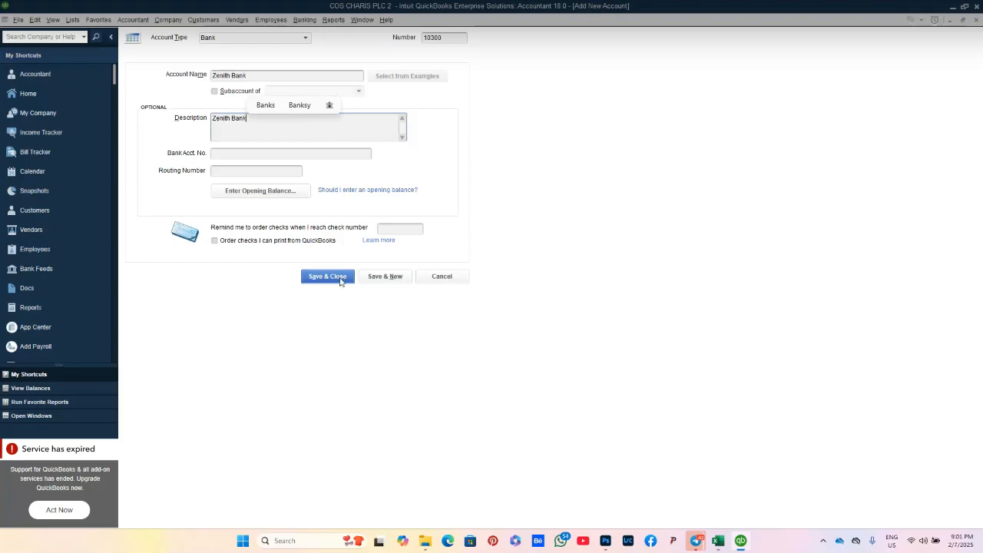
click(340, 281)
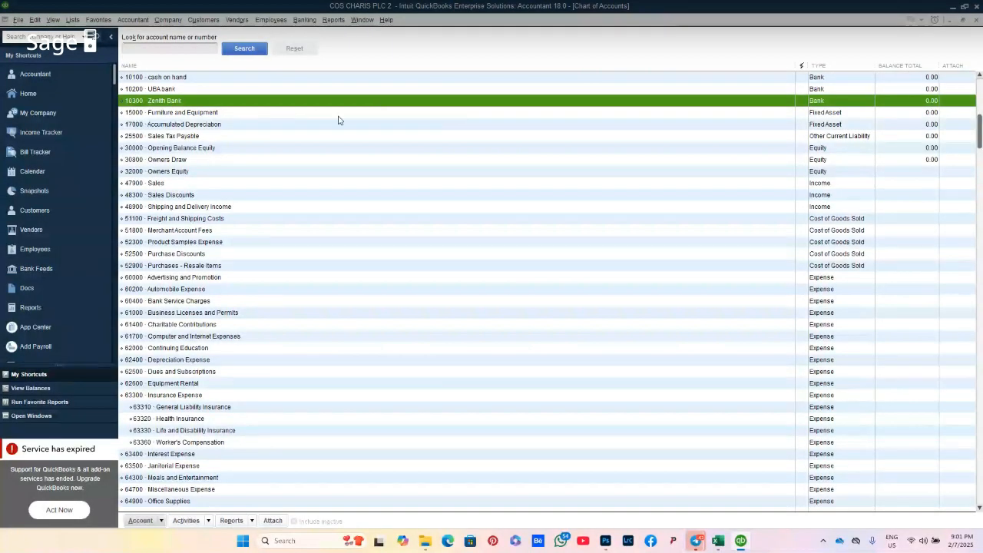
Step: Check the Employee Advances and Prepaid Expenses rows and their Current Asset type in Excel
mouse_move(722, 544)
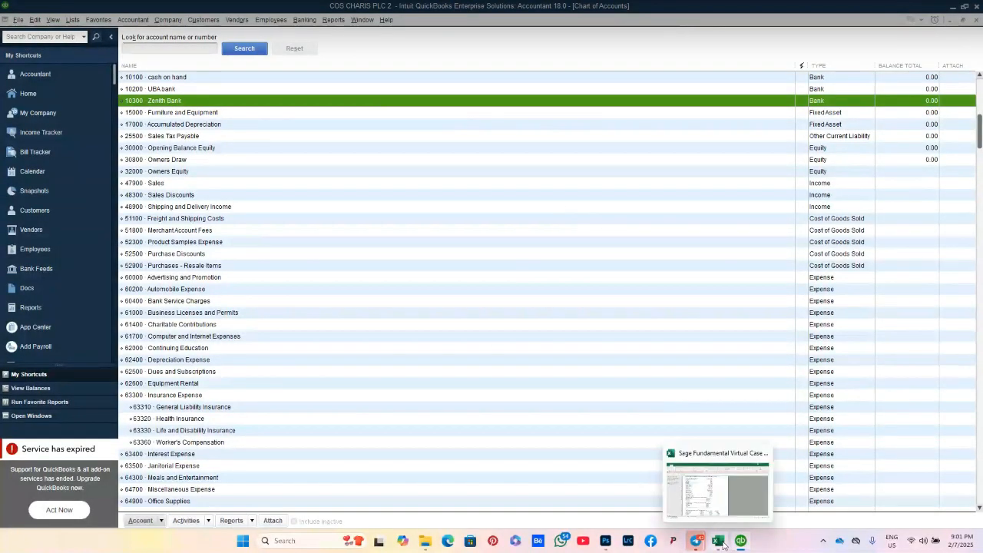
click(720, 543)
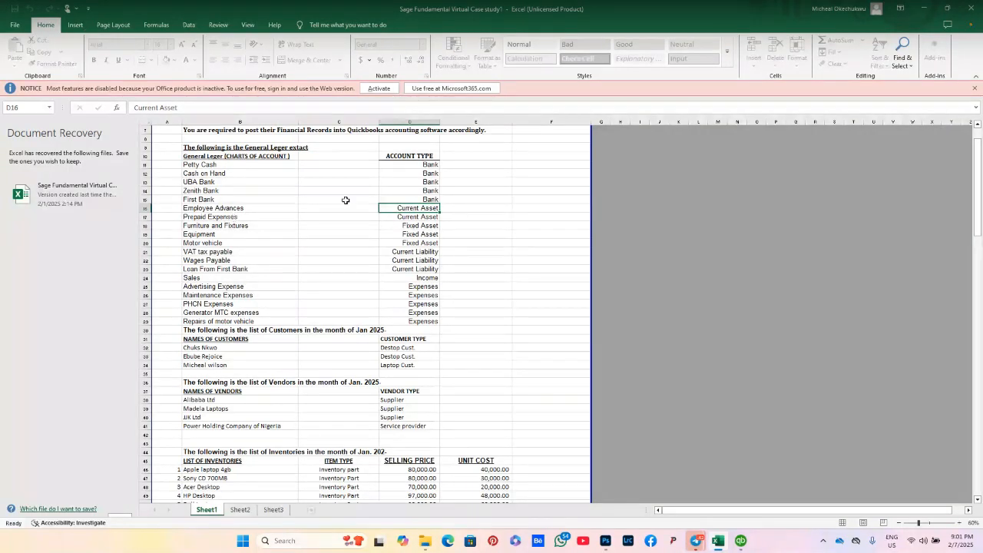
click(254, 208)
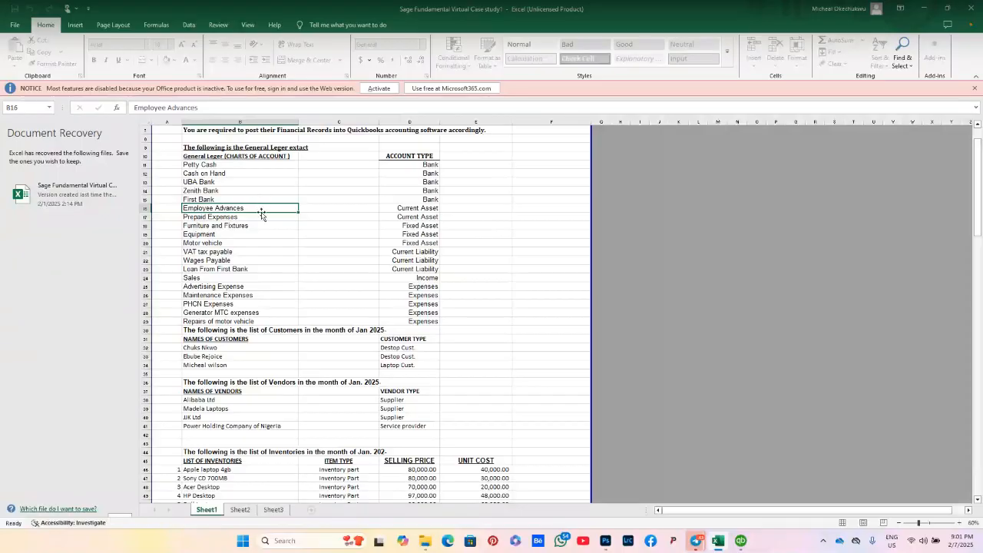
click(387, 210)
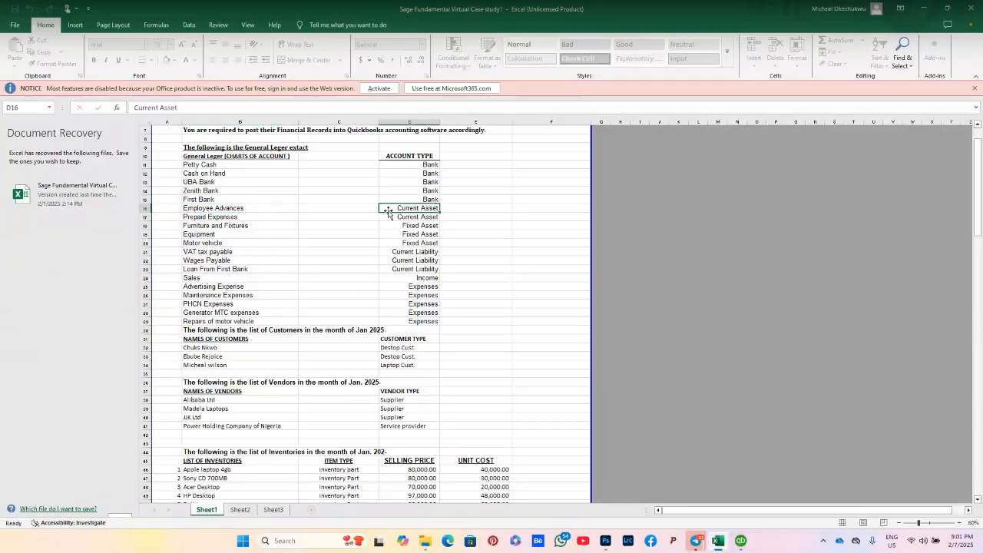
click(256, 210)
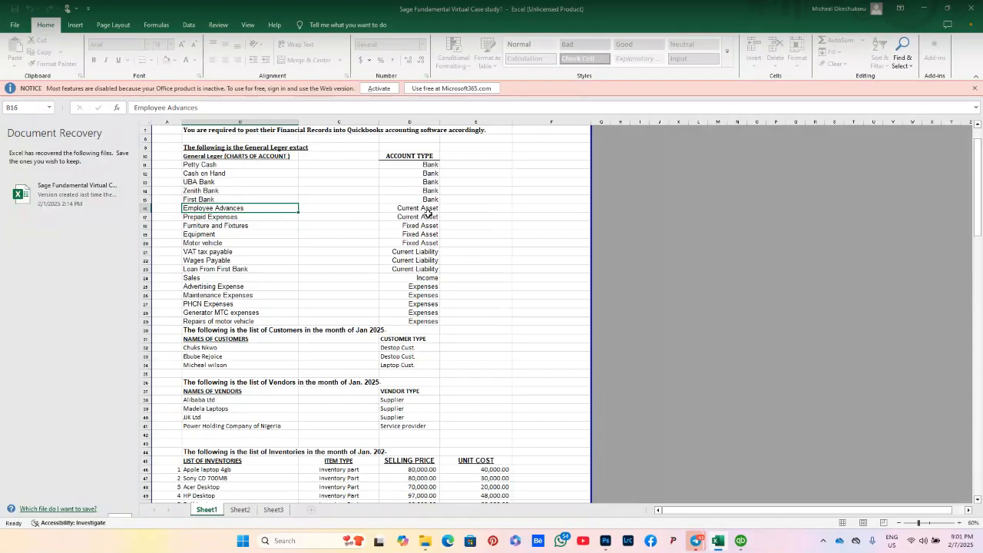
click(242, 219)
drag(395, 217, 323, 214)
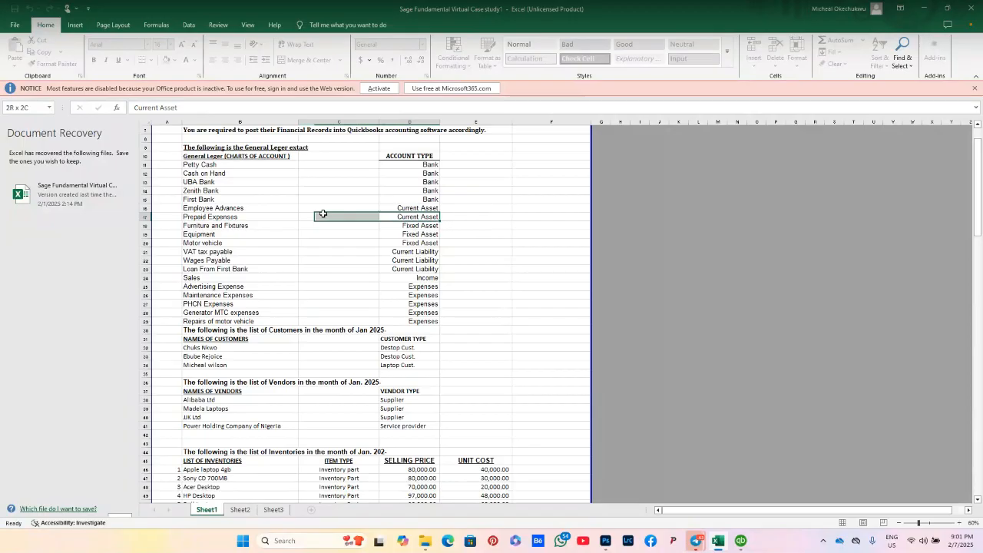
click(237, 209)
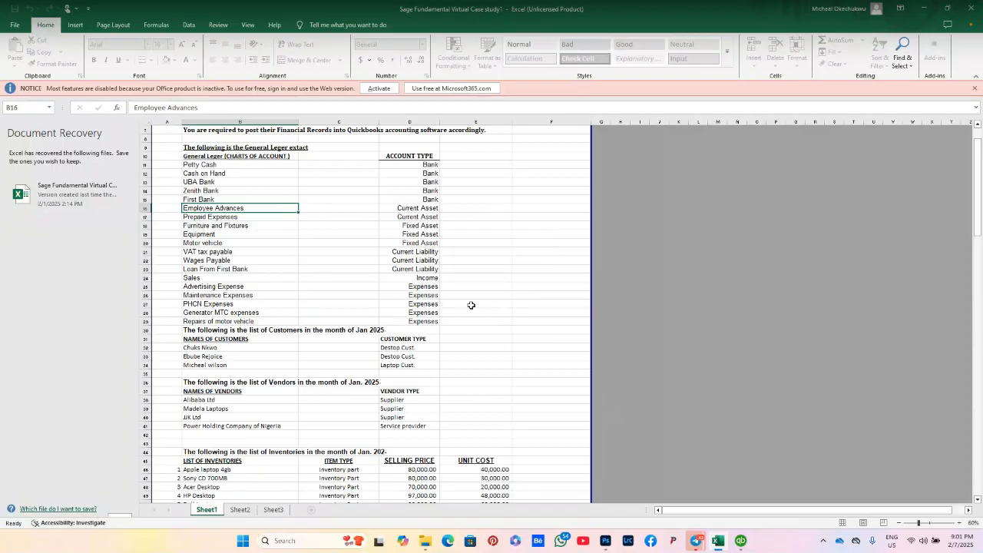
mouse_move(715, 546)
click(720, 546)
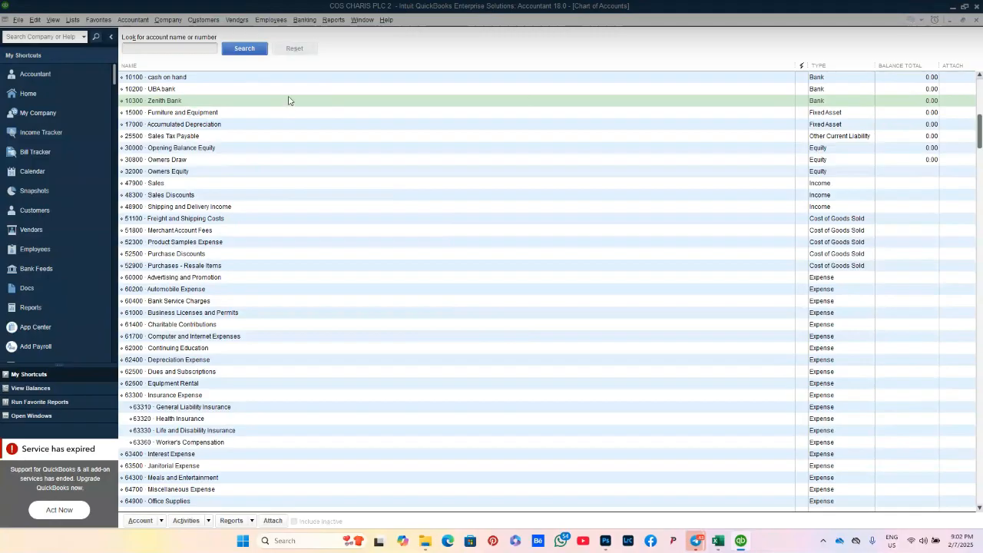
Step: Browse the Chart of Accounts and select the 15000 Furniture and Equipment row
click(236, 114)
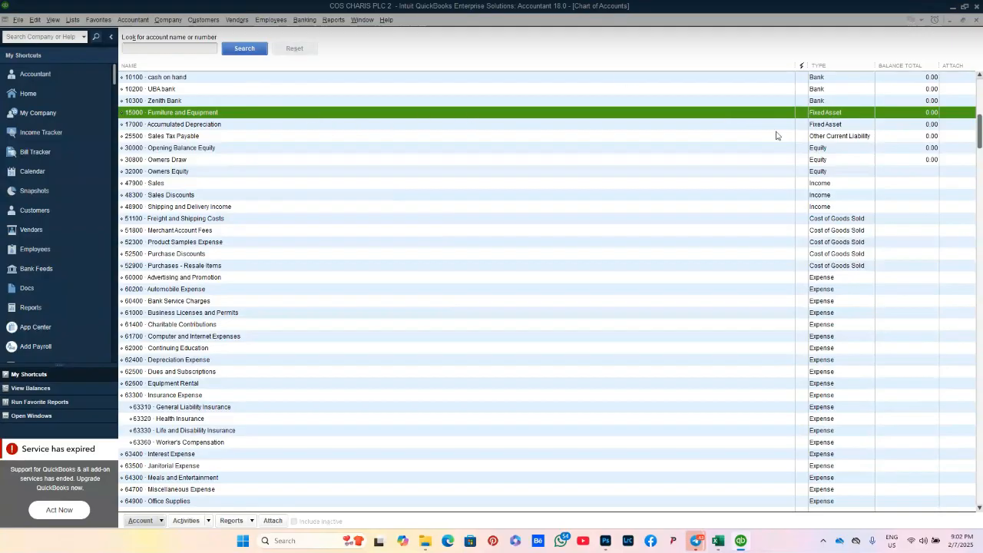
click(829, 126)
click(825, 138)
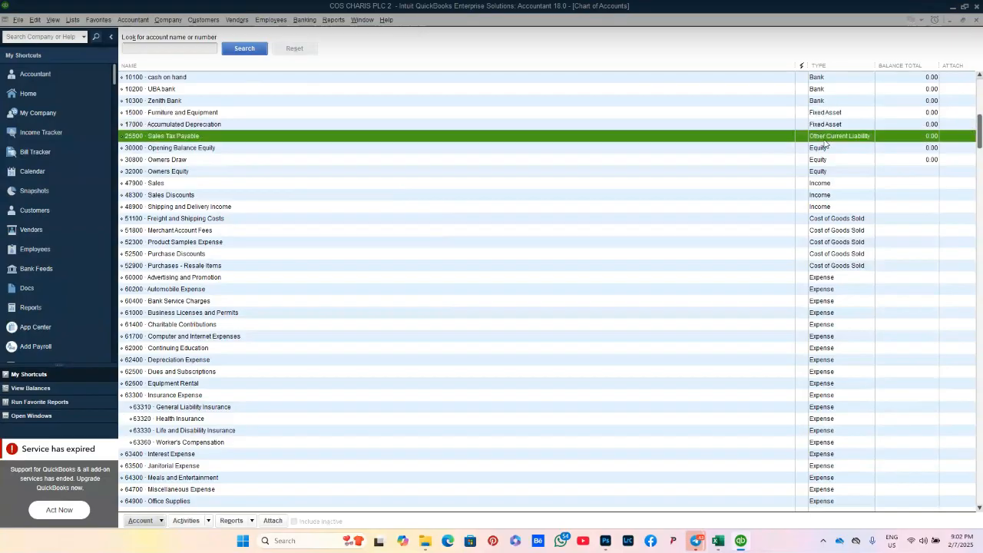
click(837, 162)
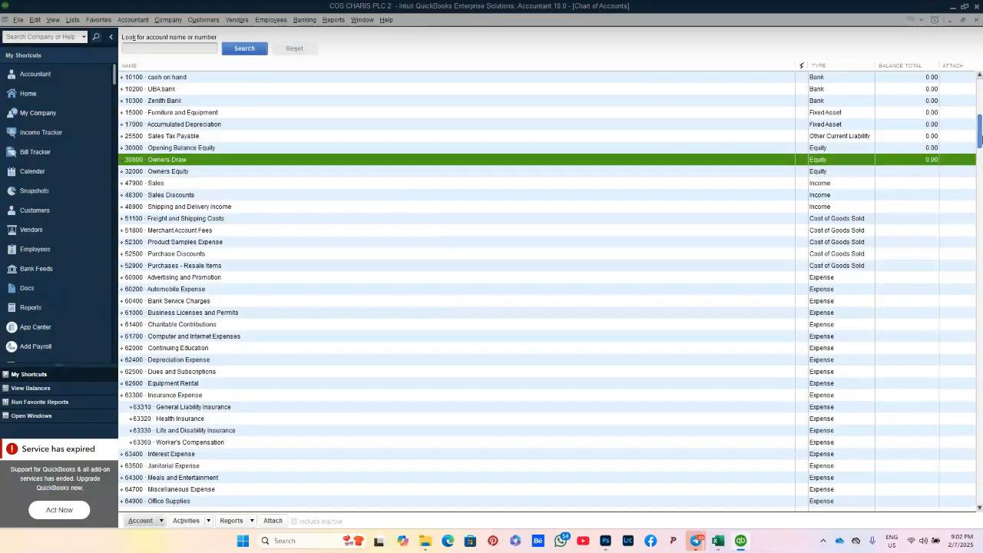
mouse_move(982, 140)
mouse_down()
mouse_move(981, 246)
mouse_move(981, 92)
mouse_up()
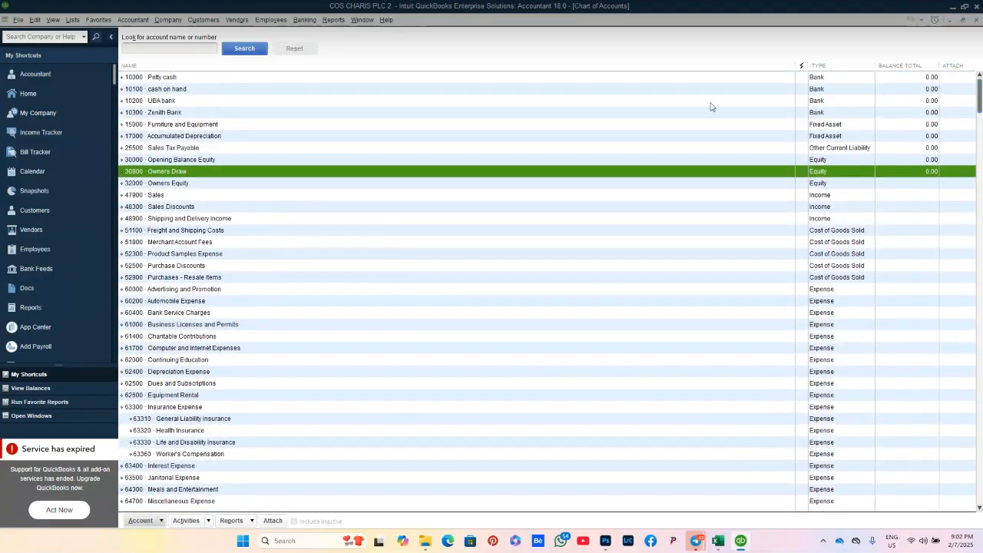
click(698, 126)
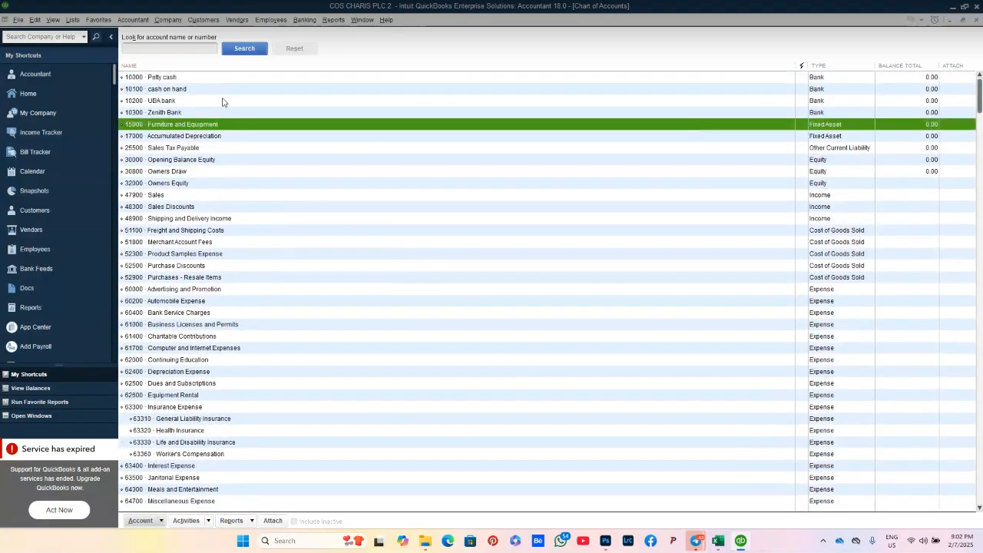
click(162, 116)
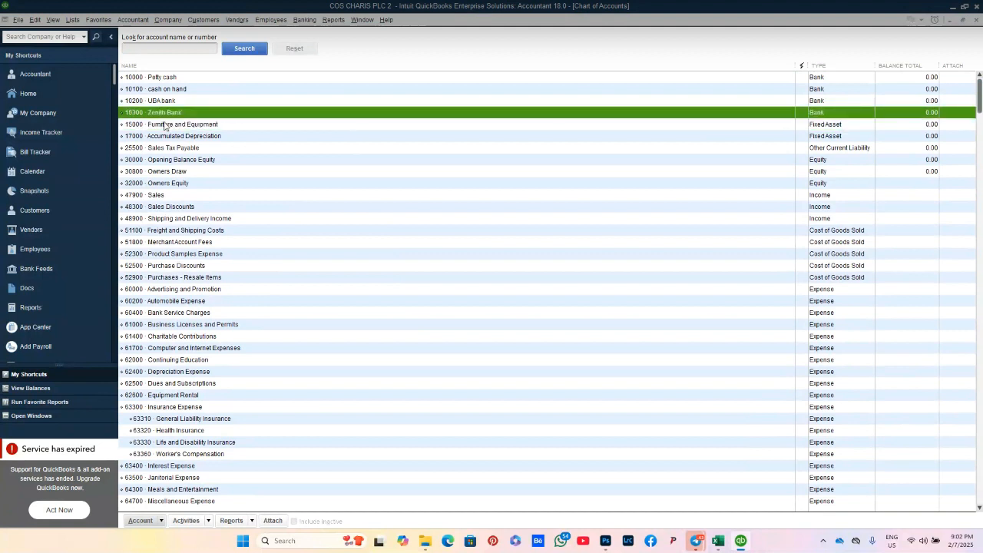
click(164, 125)
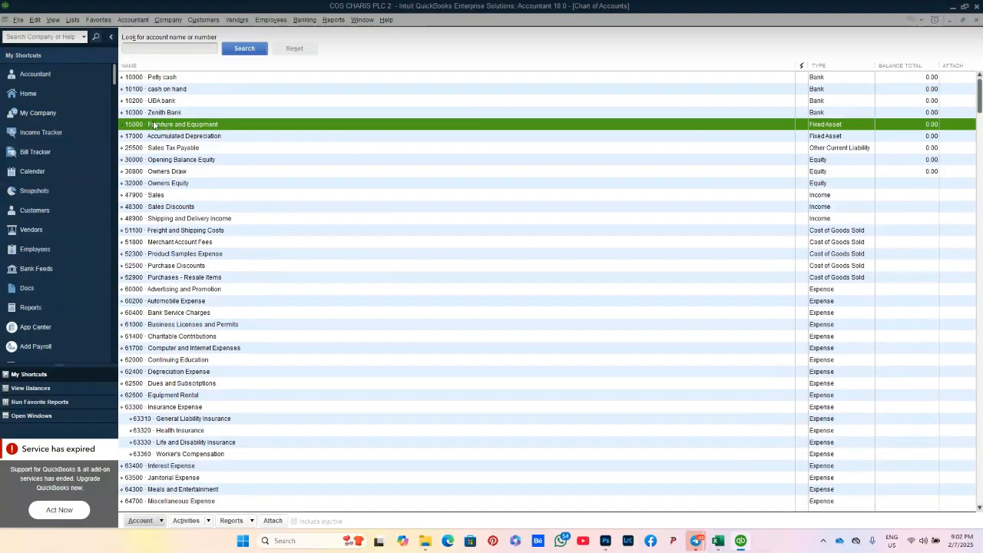
Step: Start a new account of type Other Current Asset from the list's context menu
right_click(154, 124)
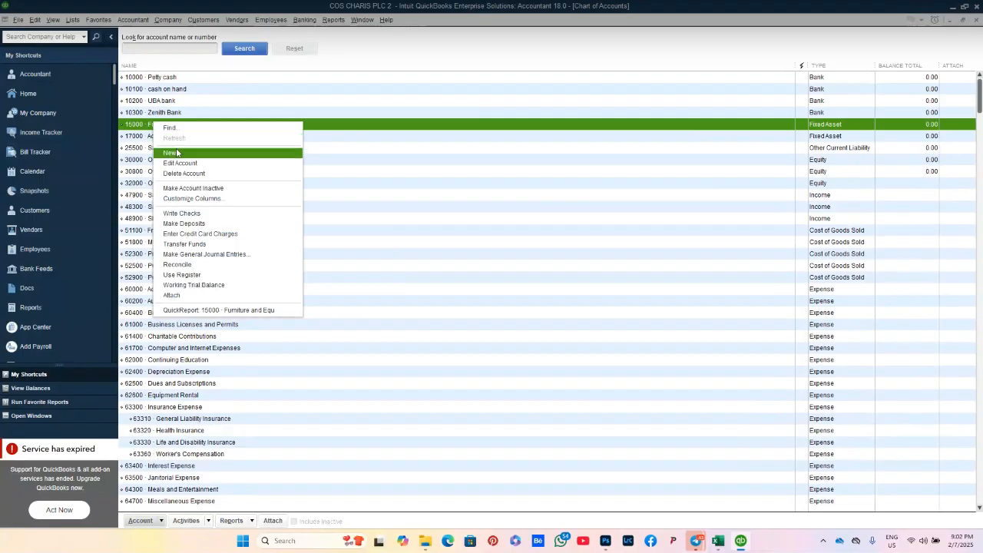
click(176, 153)
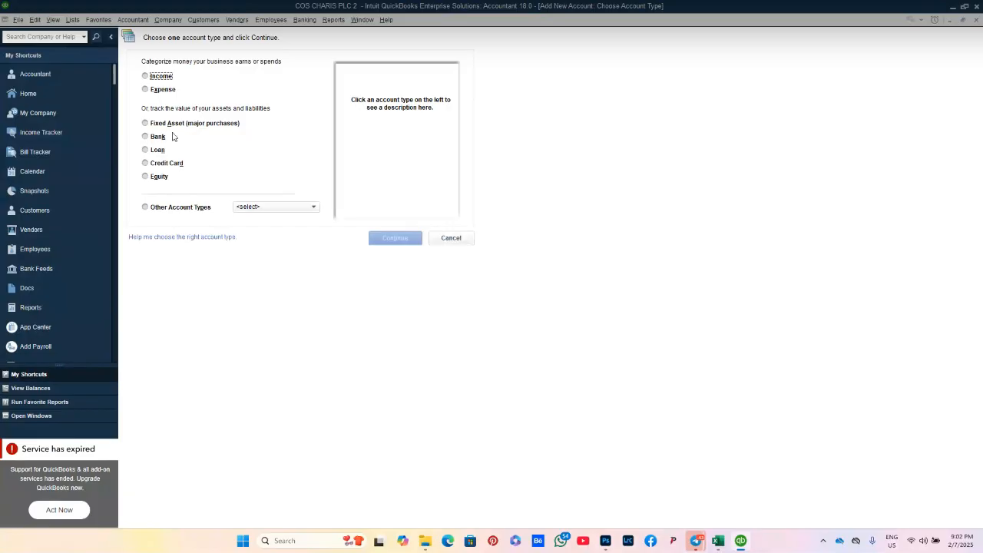
click(163, 209)
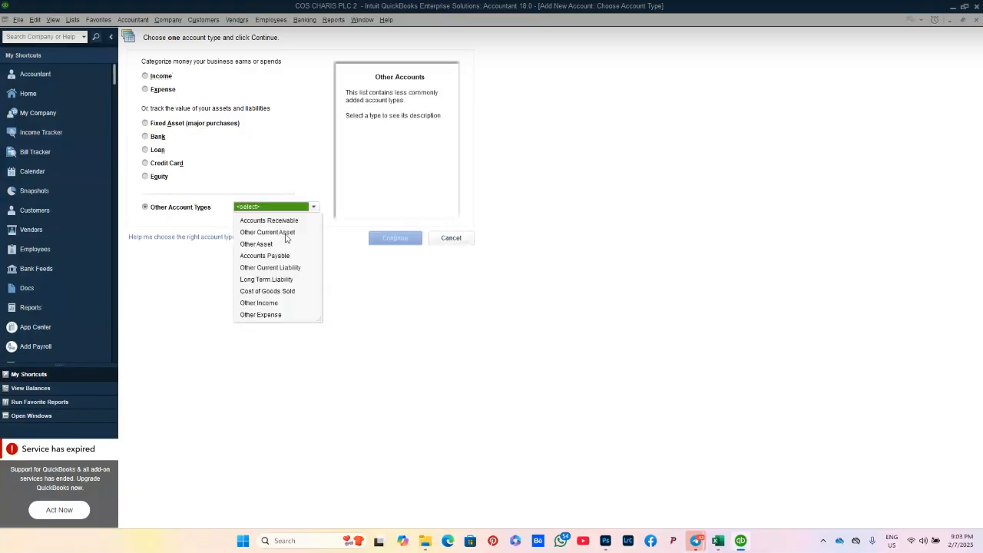
click(269, 232)
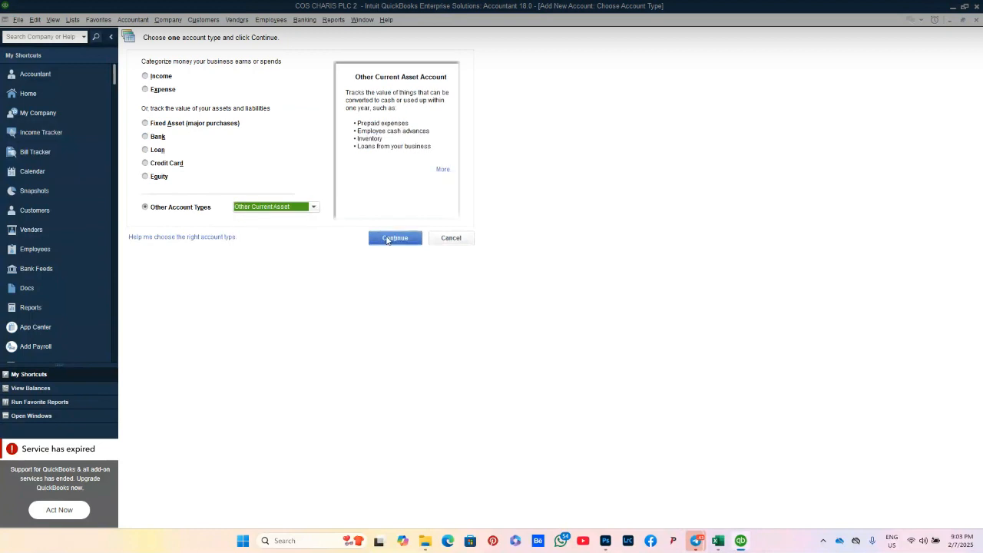
click(388, 239)
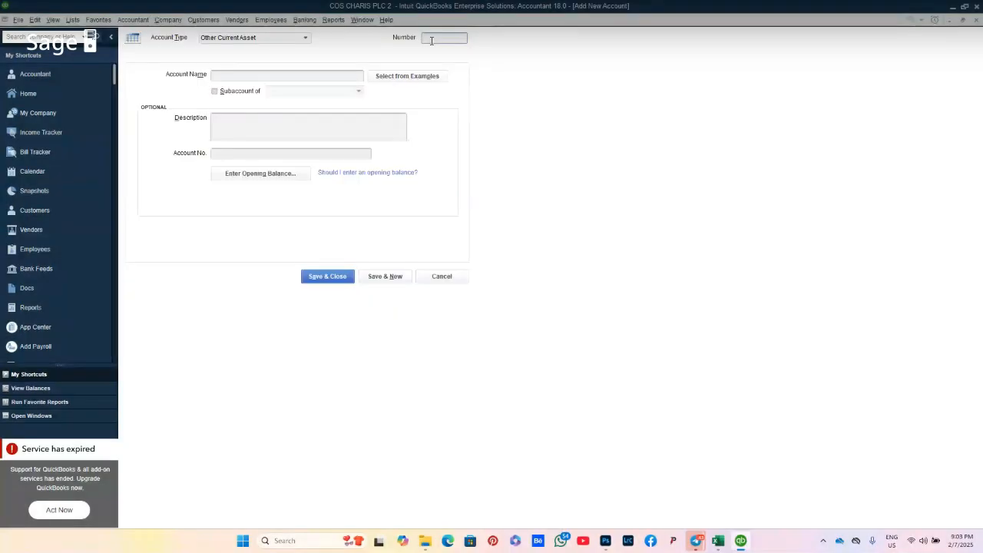
Step: Enter number 11000, name and description Employee Advances, then save the account
click(432, 39)
text(11000)
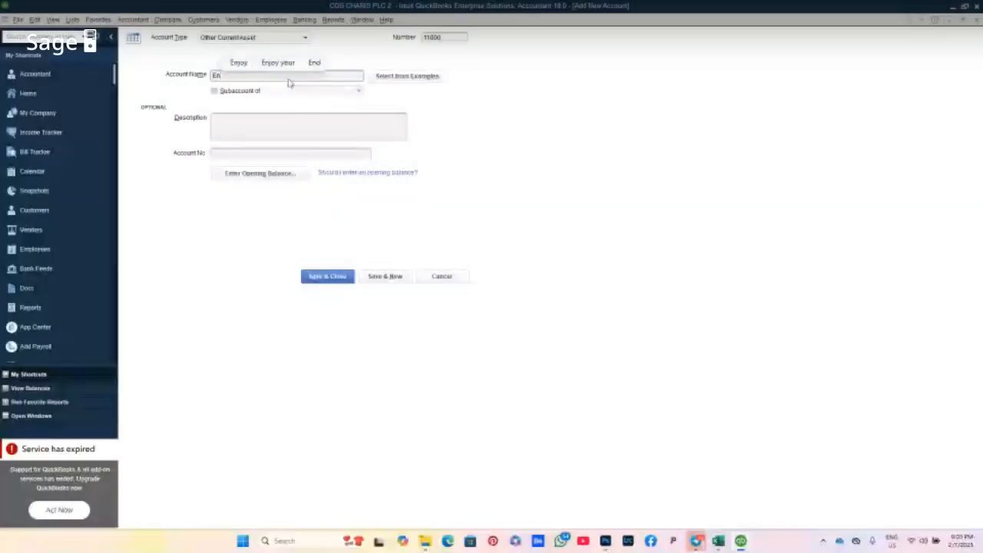
click(287, 79)
text(Em)
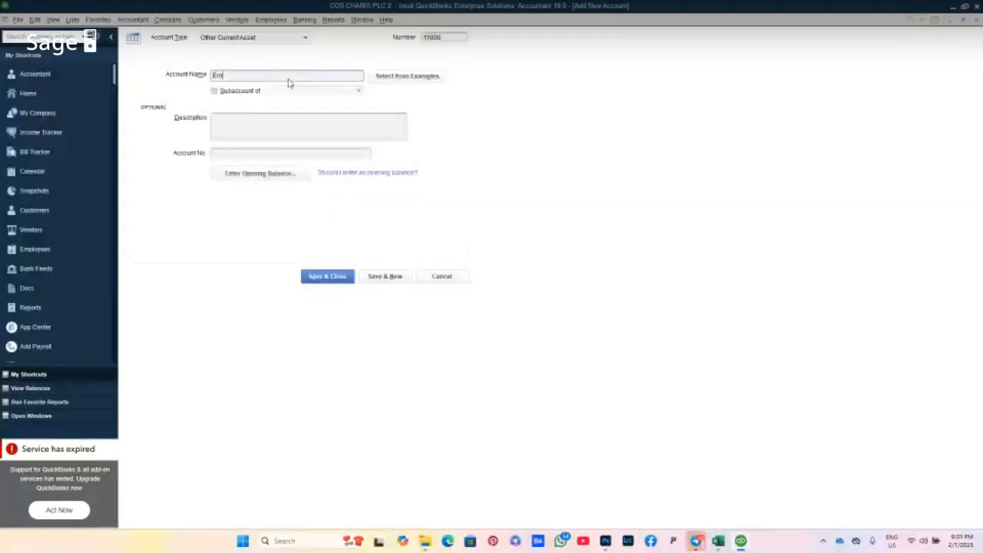
text(ployee )
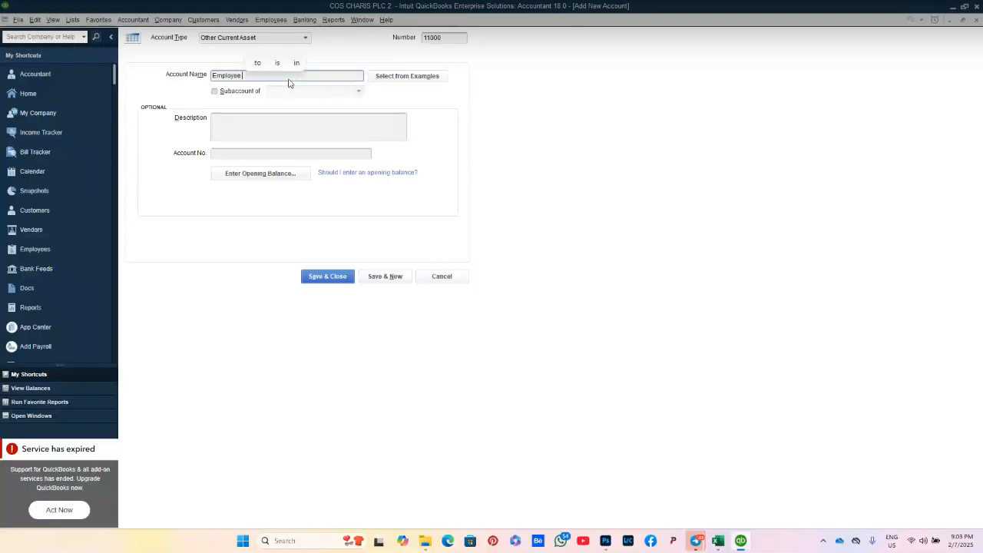
text(Adva)
text(nces)
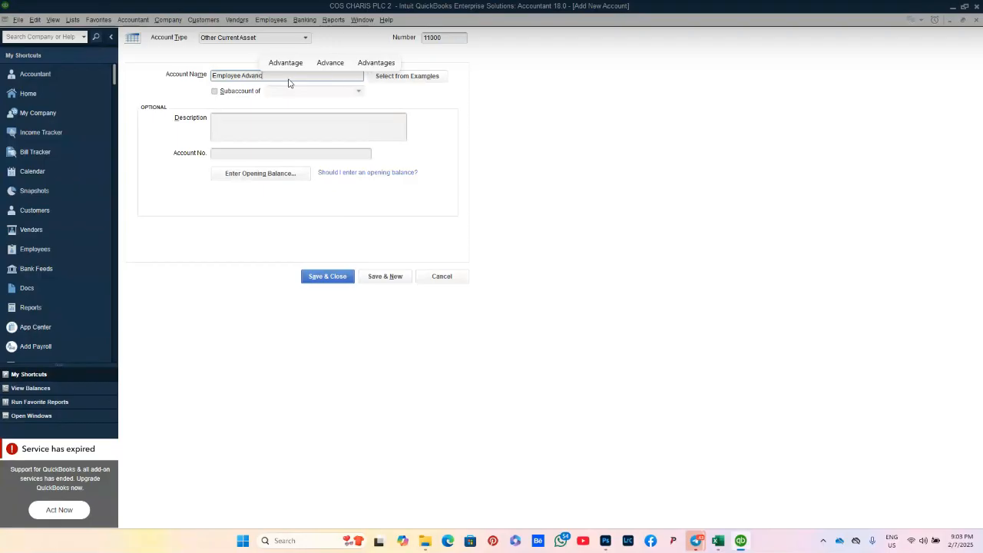
click(266, 120)
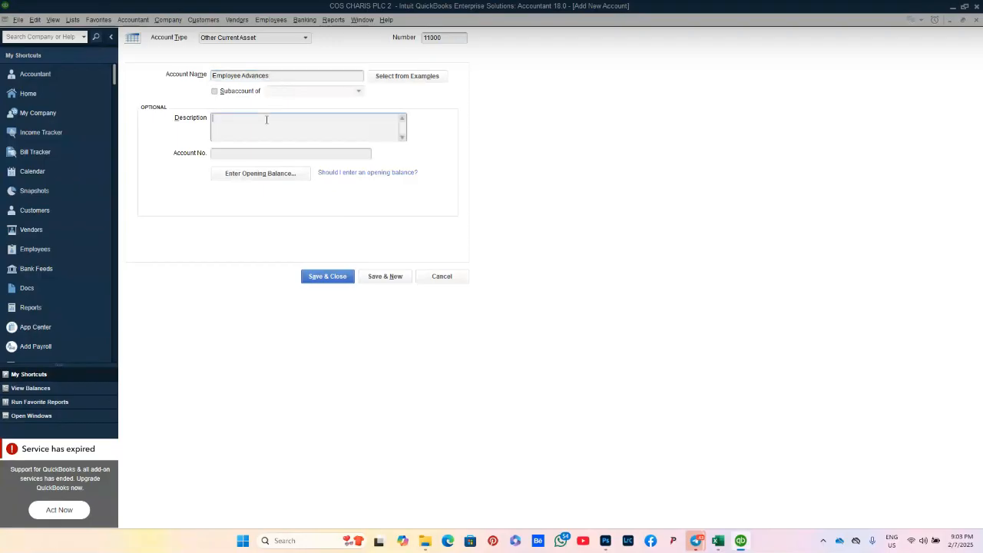
text(Emp)
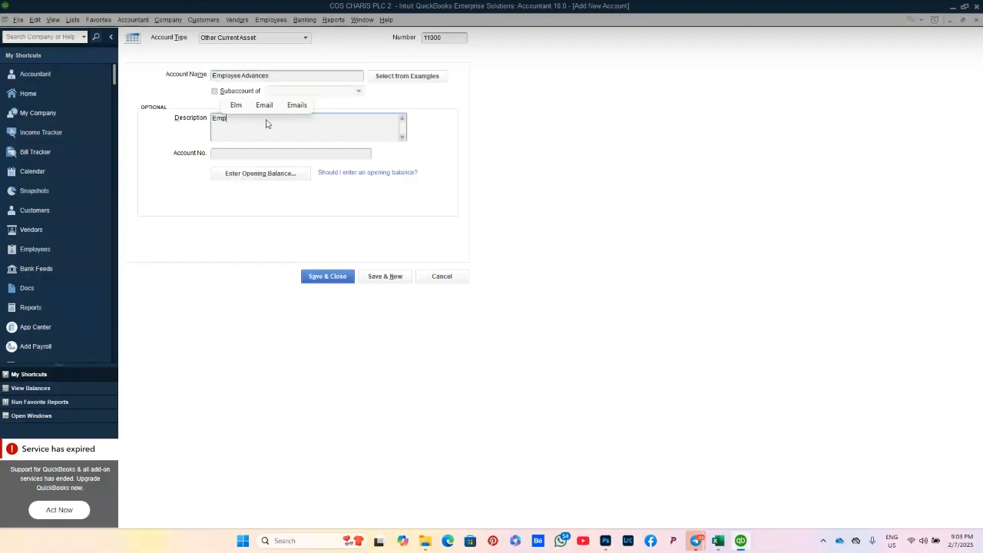
text(loyee )
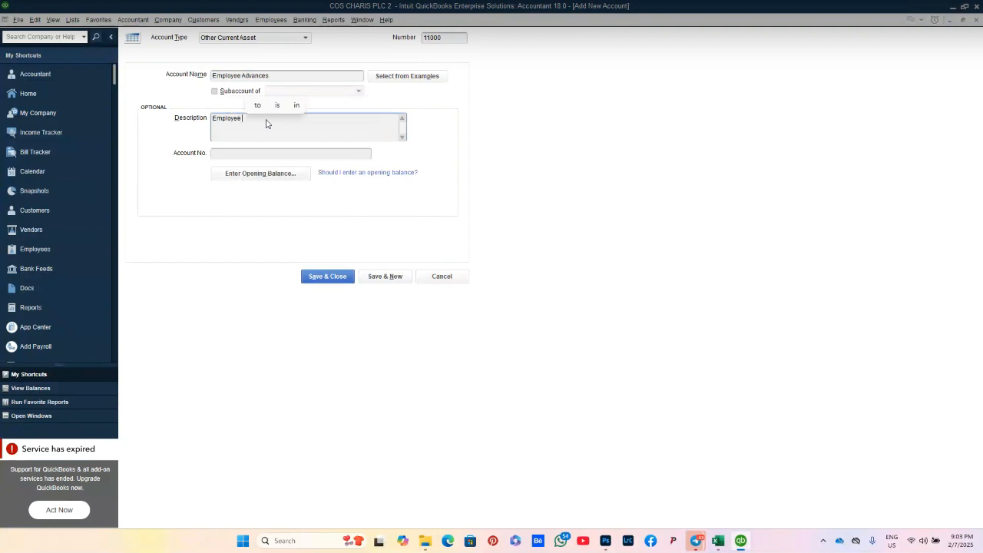
text(Advances)
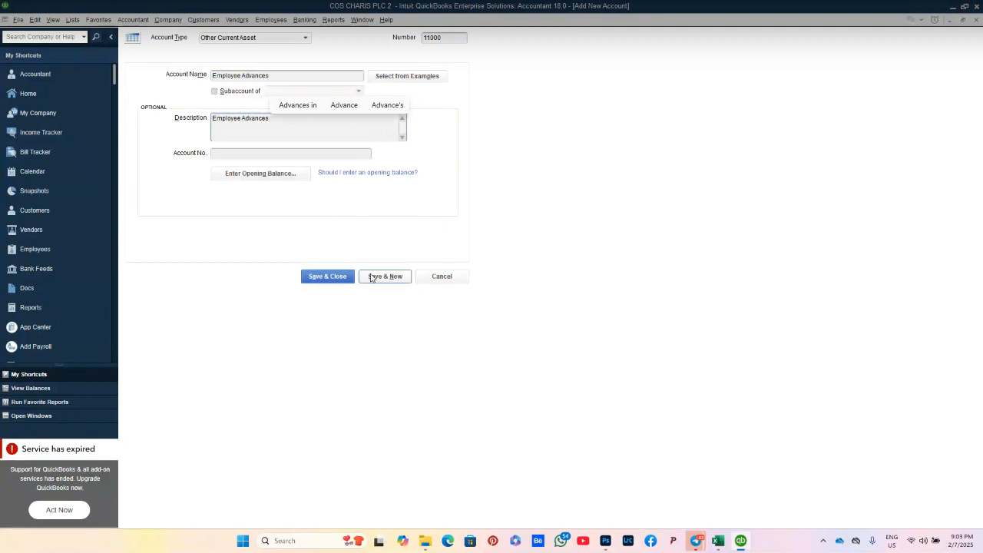
click(346, 279)
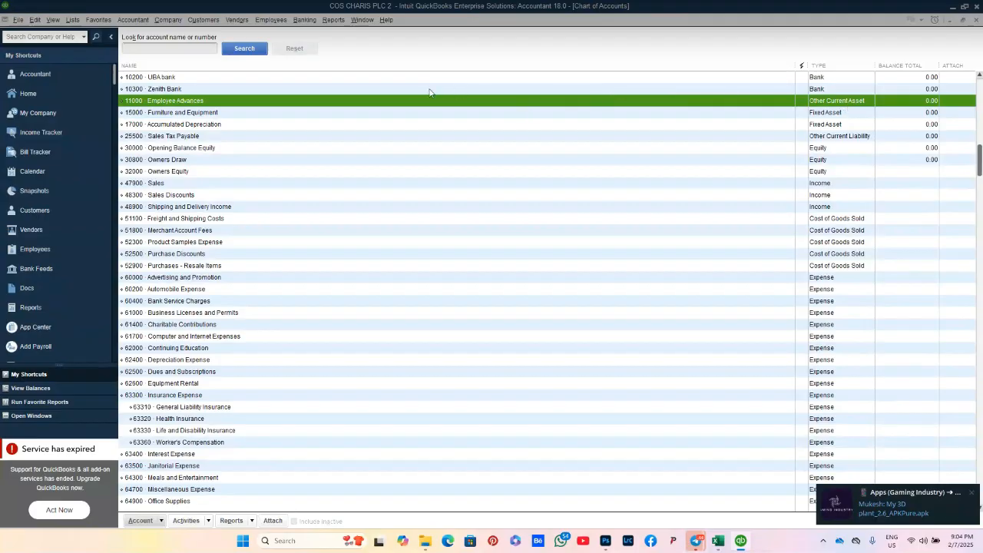
Step: Start another new Other Current Asset account from the account list's context menu
right_click(308, 101)
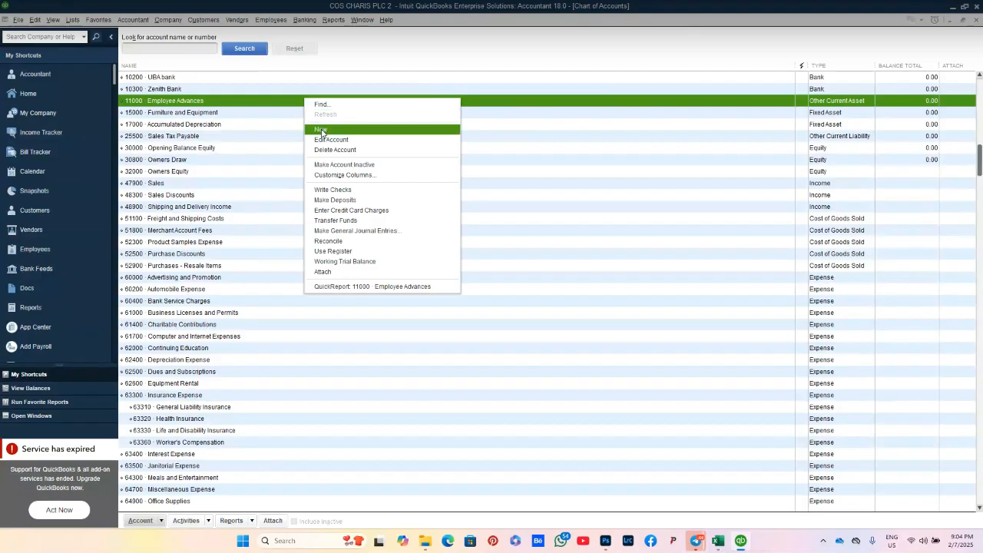
click(321, 131)
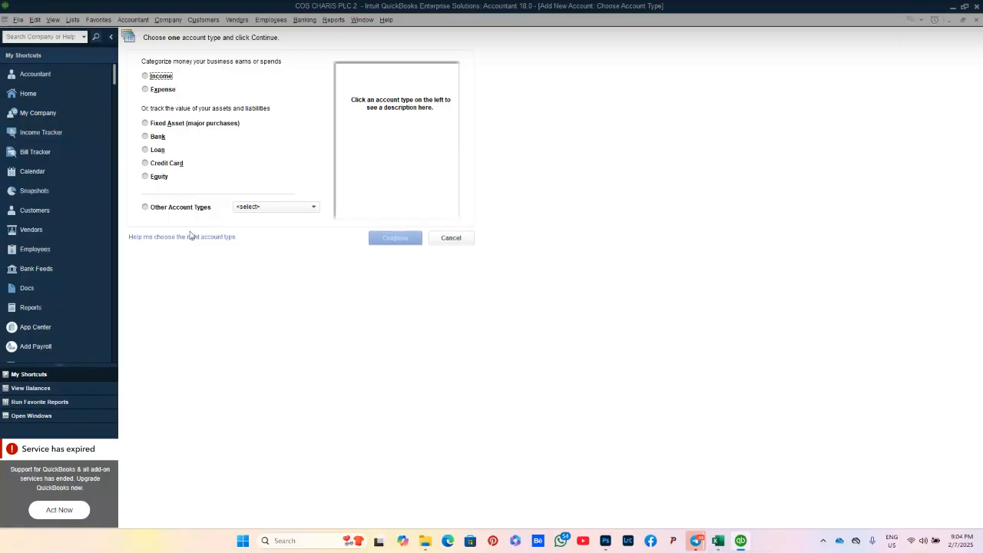
click(177, 210)
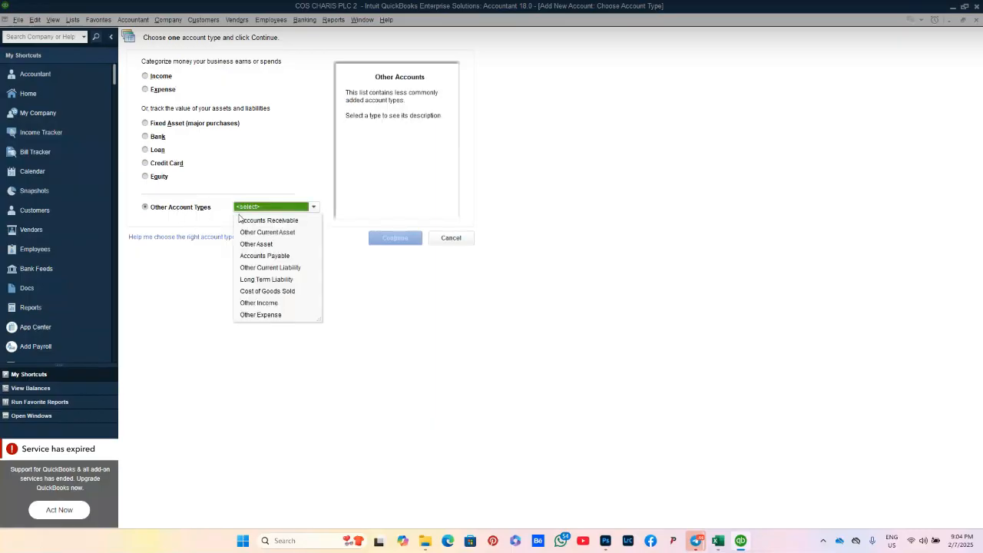
click(290, 232)
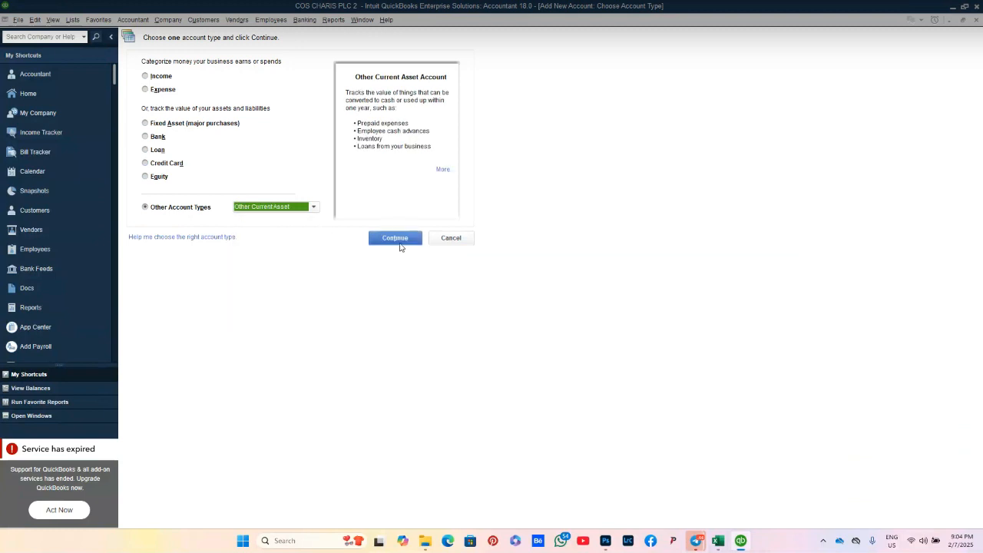
click(401, 241)
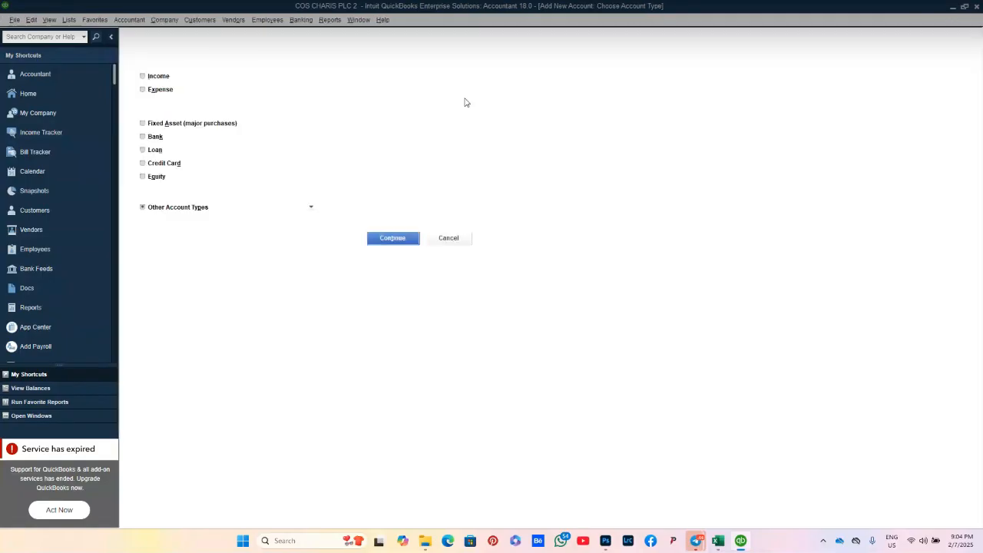
Step: Fill in number 11100, name and description Prepaid Expenses, then save
text(11)
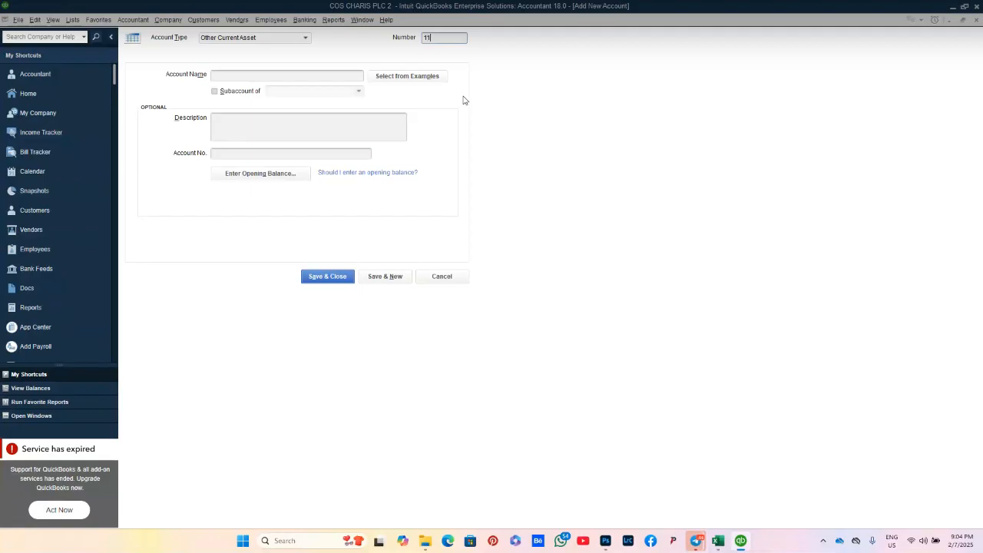
text(100)
click(353, 75)
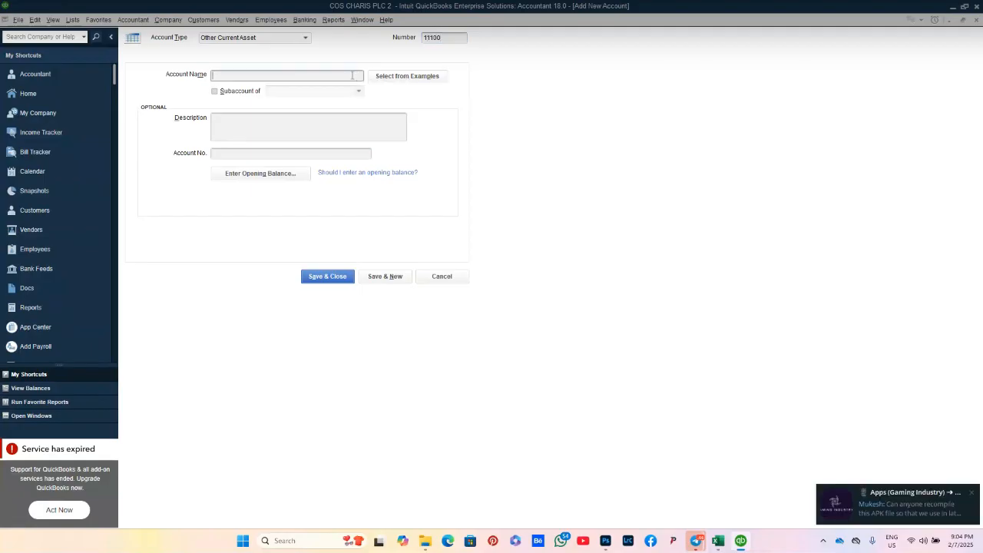
text(Pre)
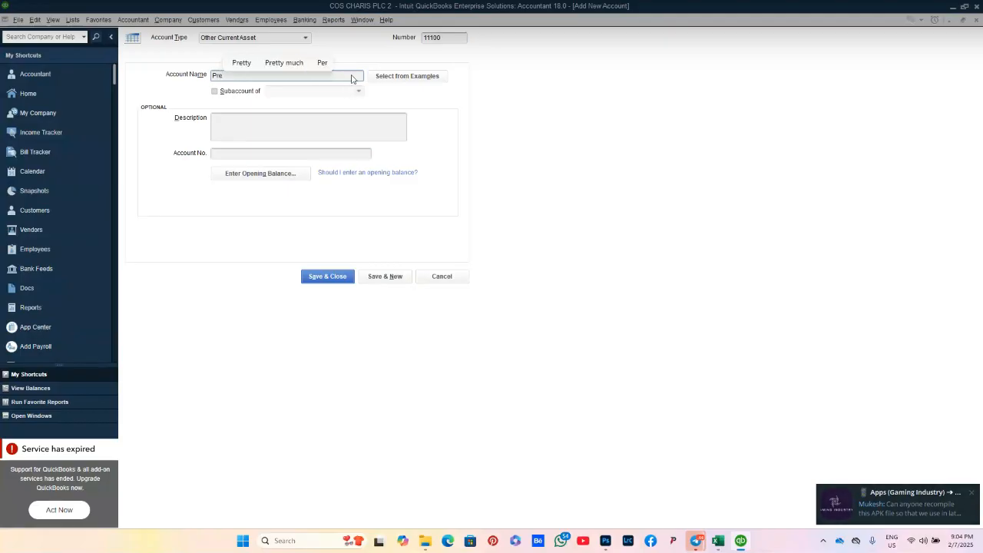
text(paid E)
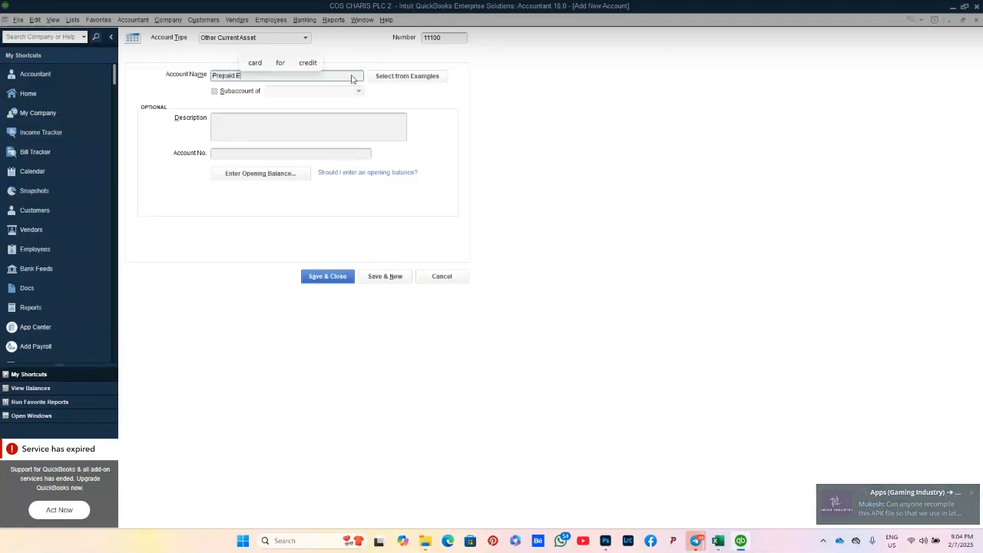
text(xpenses)
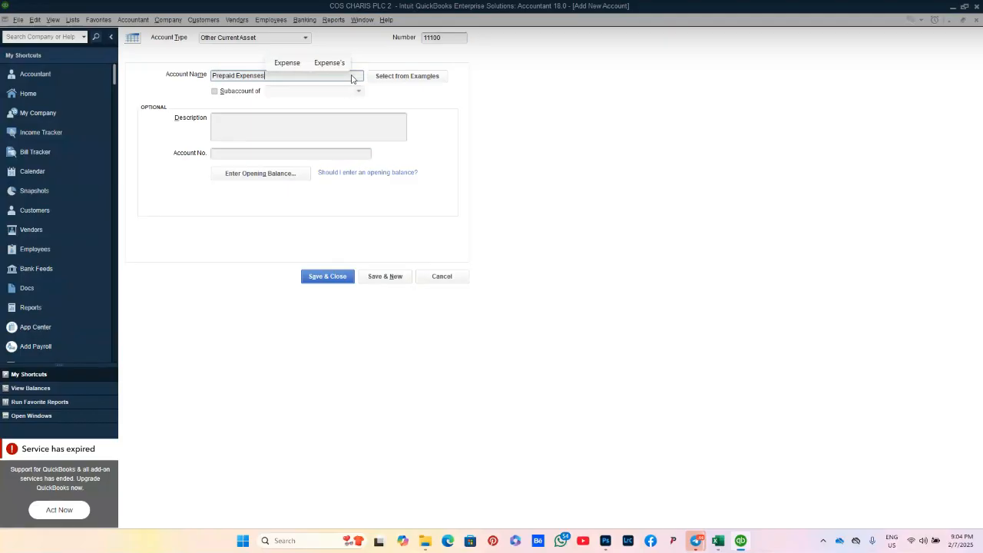
click(289, 129)
text(P)
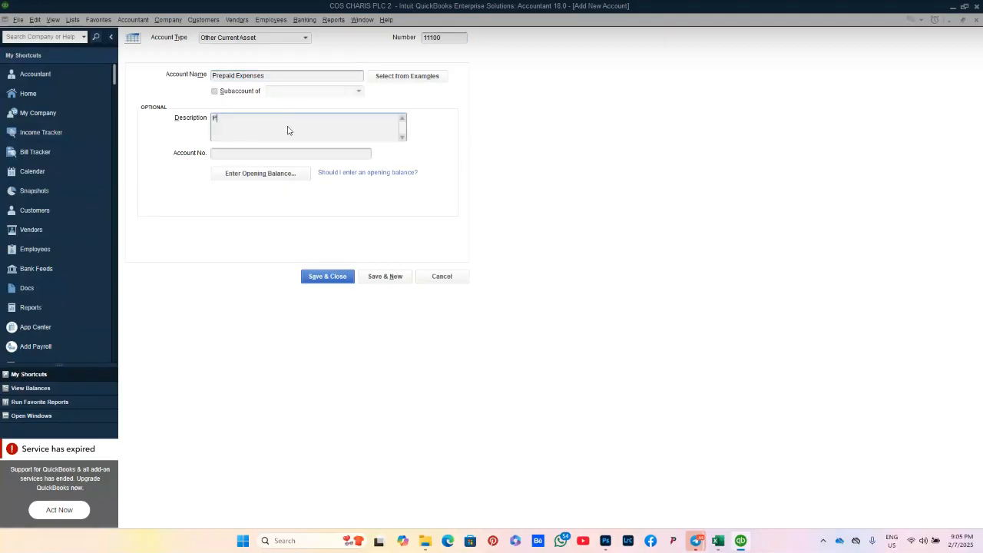
text(repai)
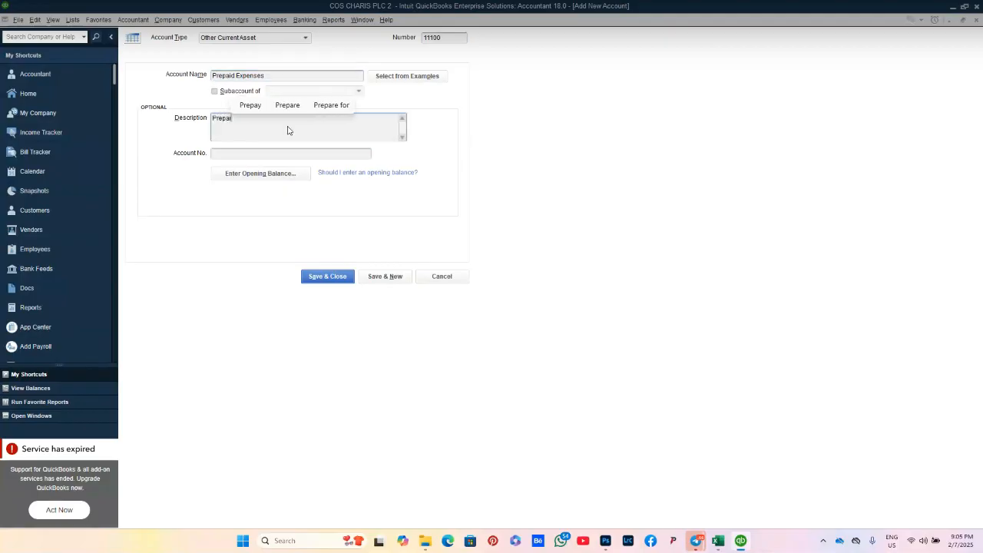
text(d Ex)
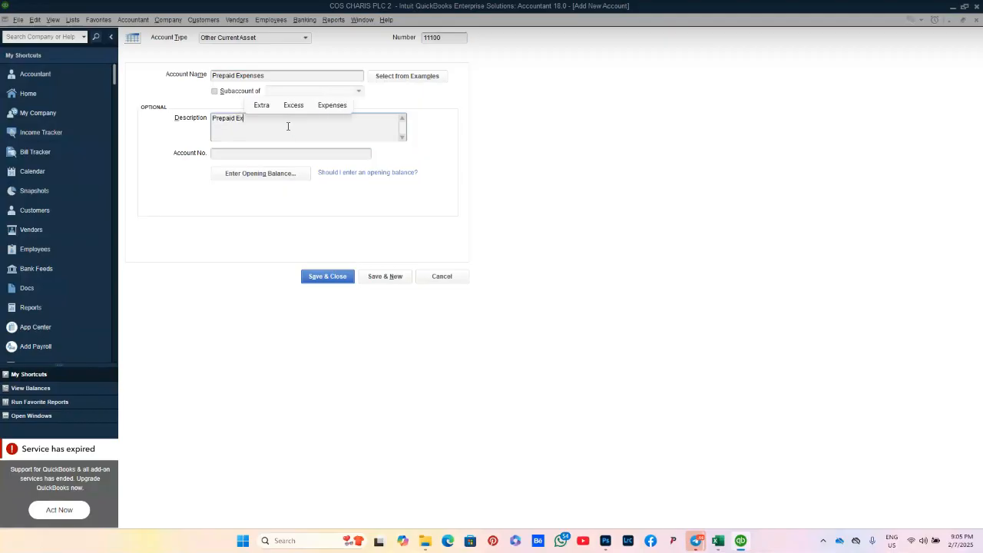
text(penses)
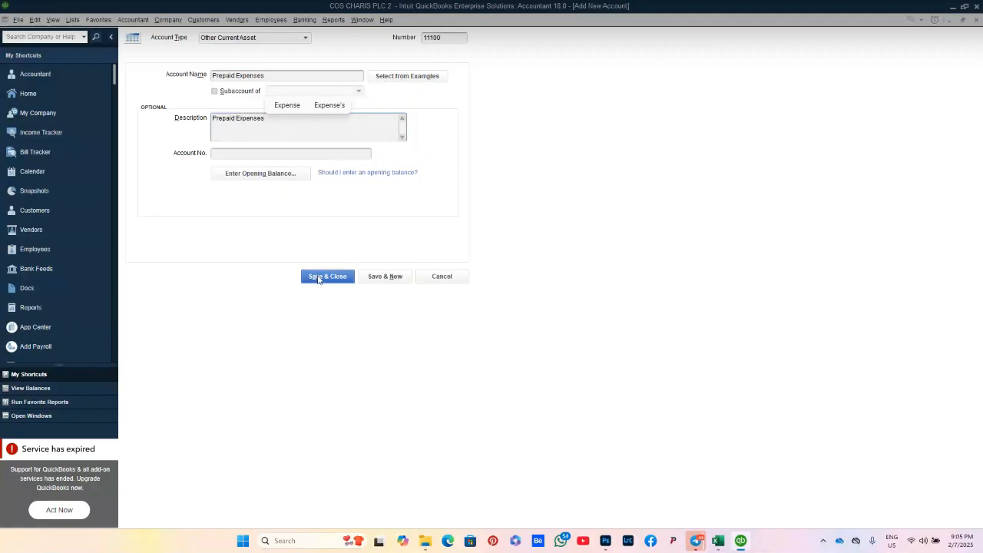
click(318, 276)
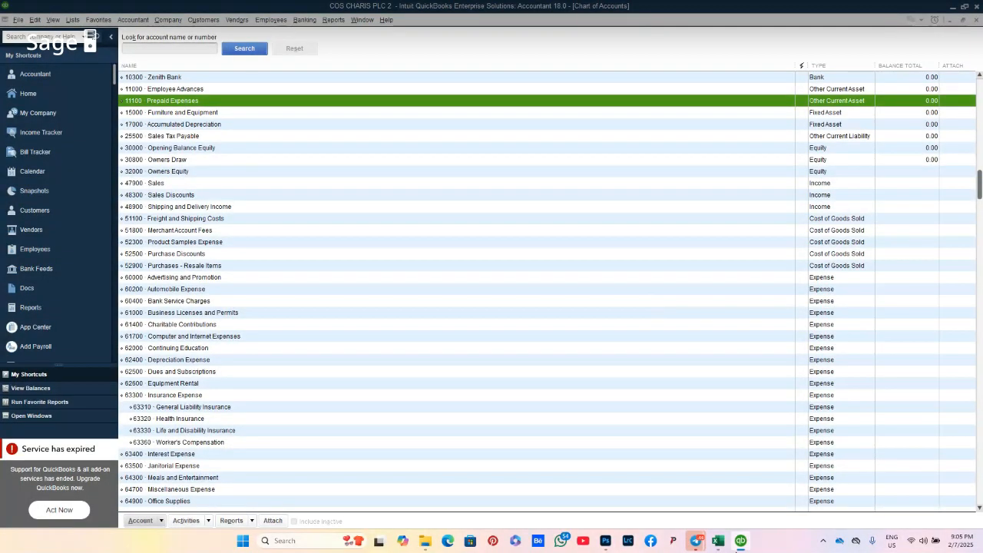
mouse_move(723, 547)
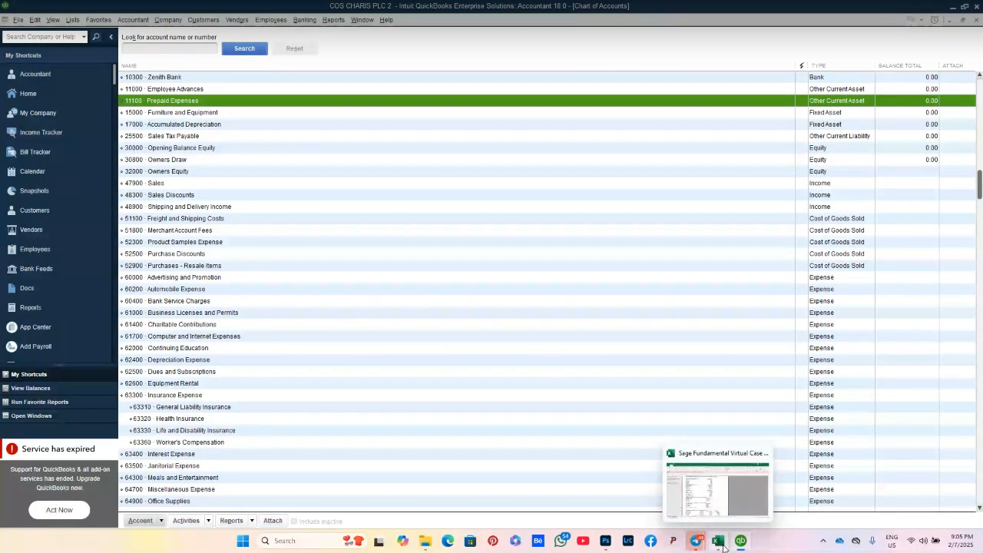
click(723, 547)
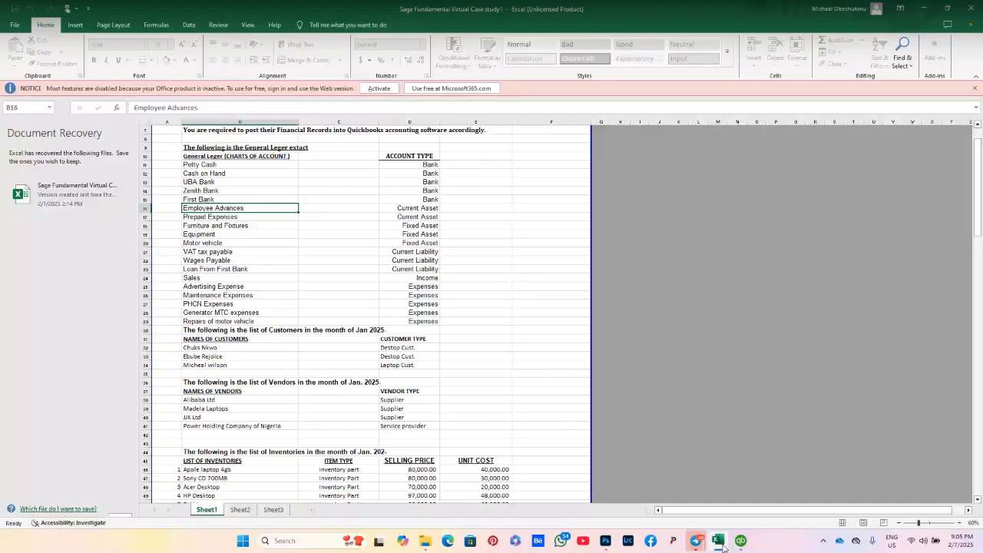
click(236, 228)
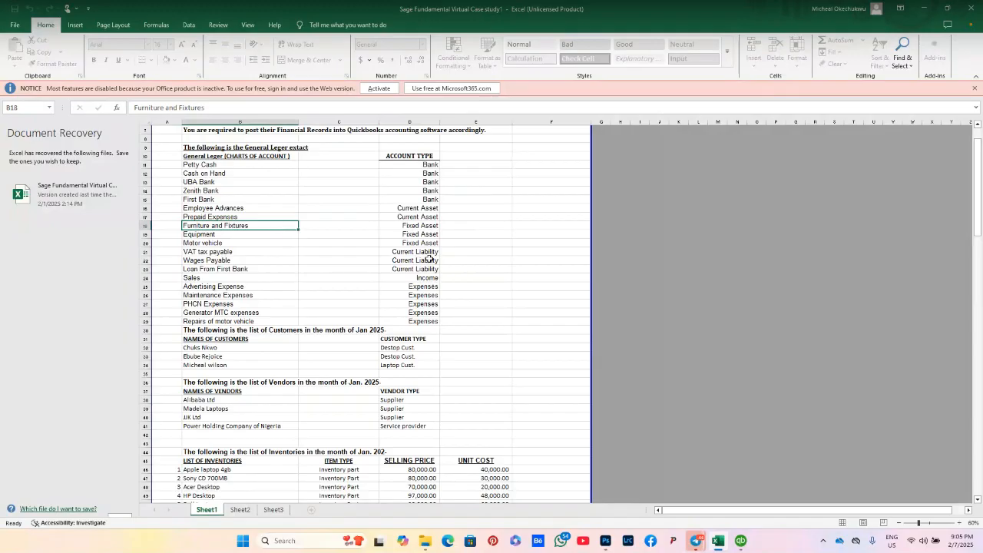
mouse_move(720, 548)
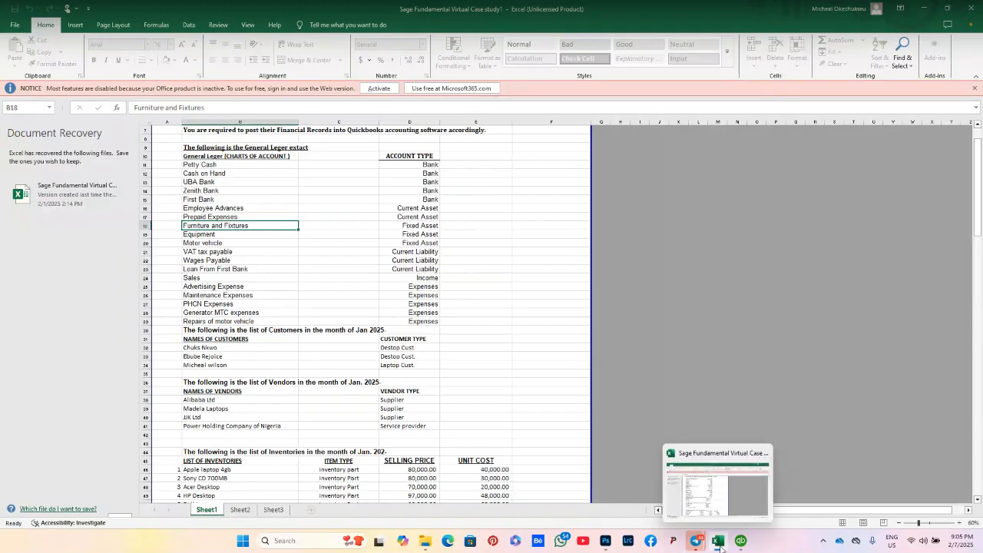
click(721, 548)
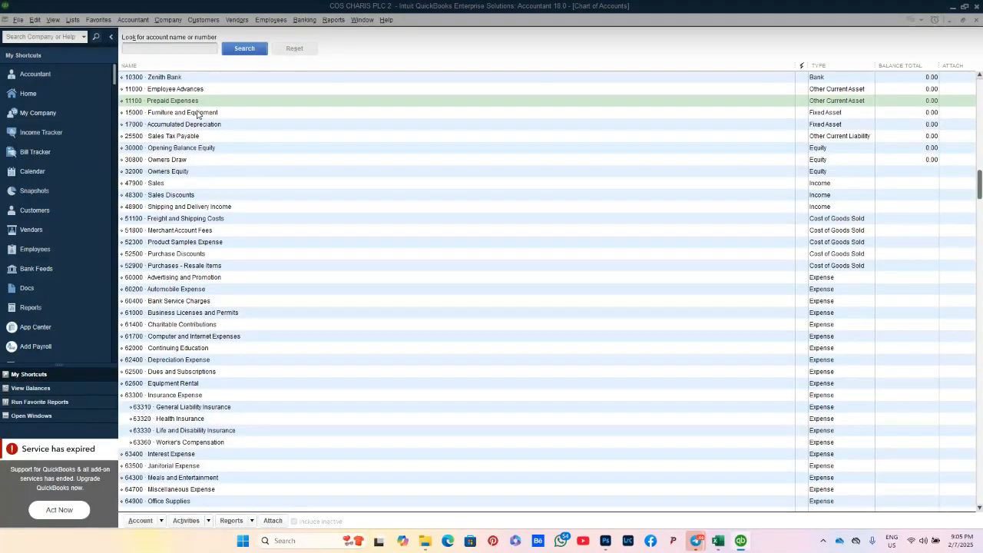
Step: Open 15000 Furniture and Equipment for editing, checking the Excel ledger's spelling
click(197, 113)
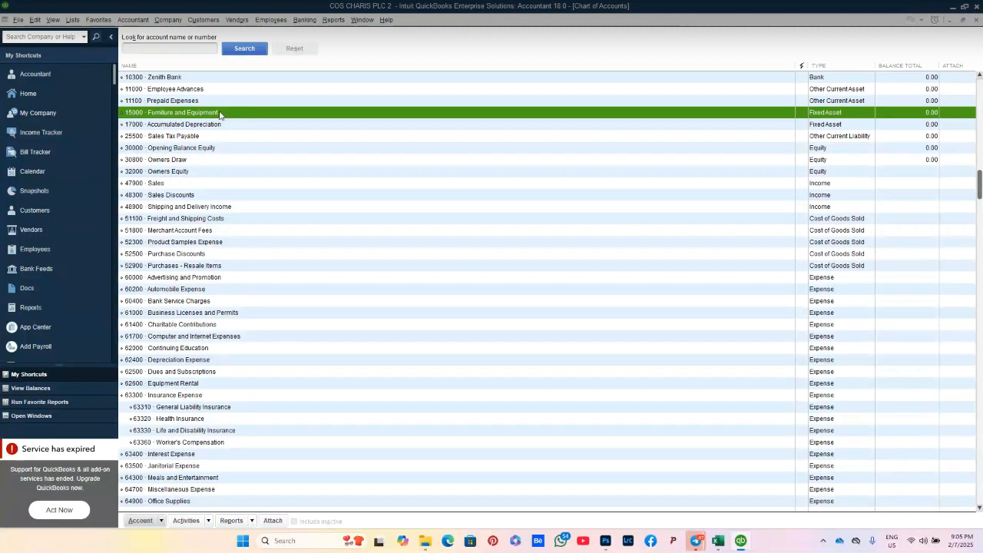
right_click(221, 116)
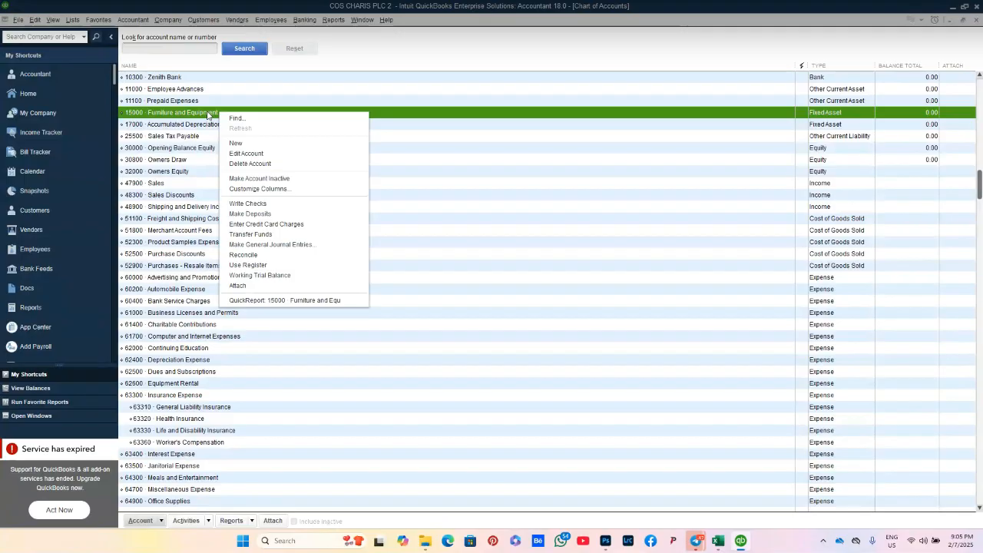
click(240, 154)
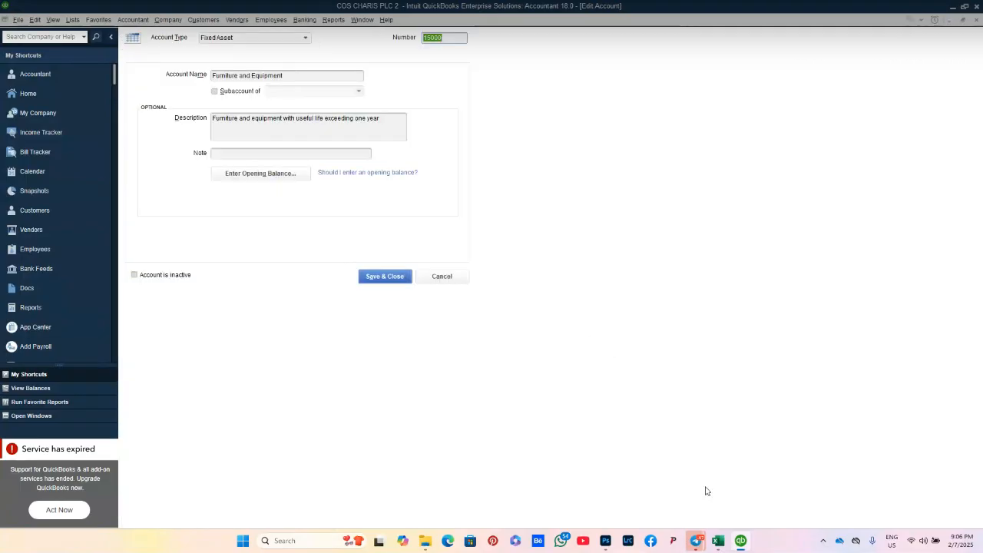
click(719, 541)
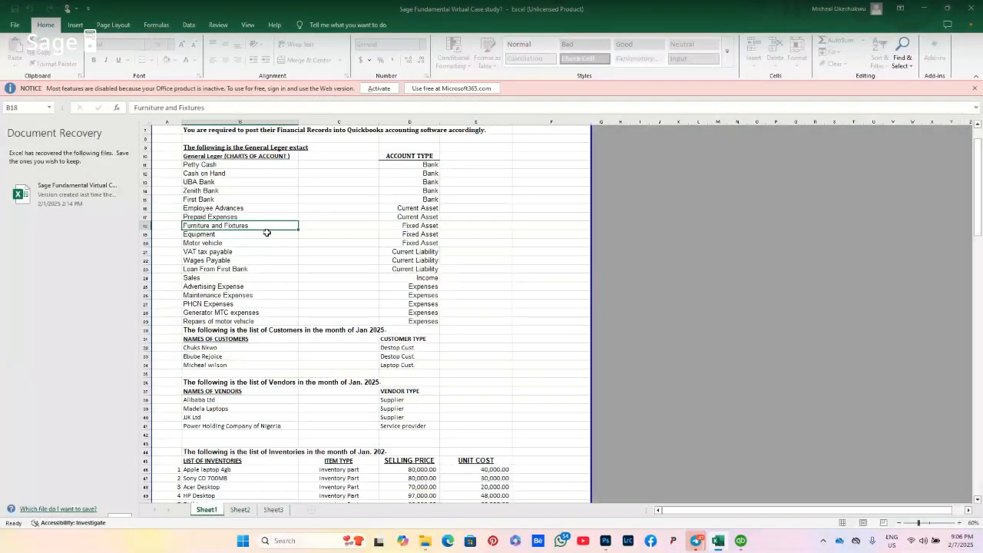
click(719, 544)
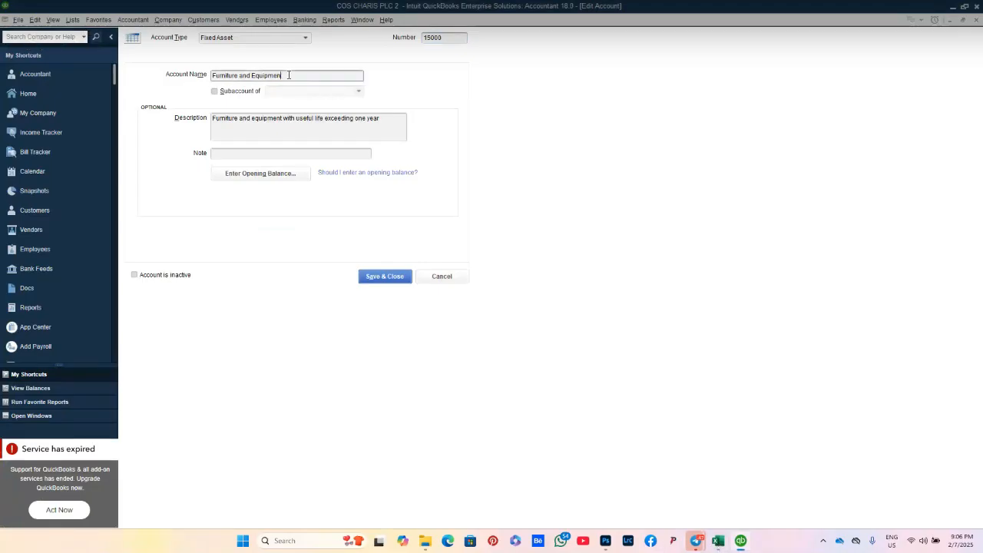
Step: Rename it Furniture and fixtures with description Furniture and Fixtures, and save
key(BackSpace)
key(BackSpace)
key(BackSpace)
key(BackSpace)
key(BackSpace)
key(BackSpace)
key(BackSpace)
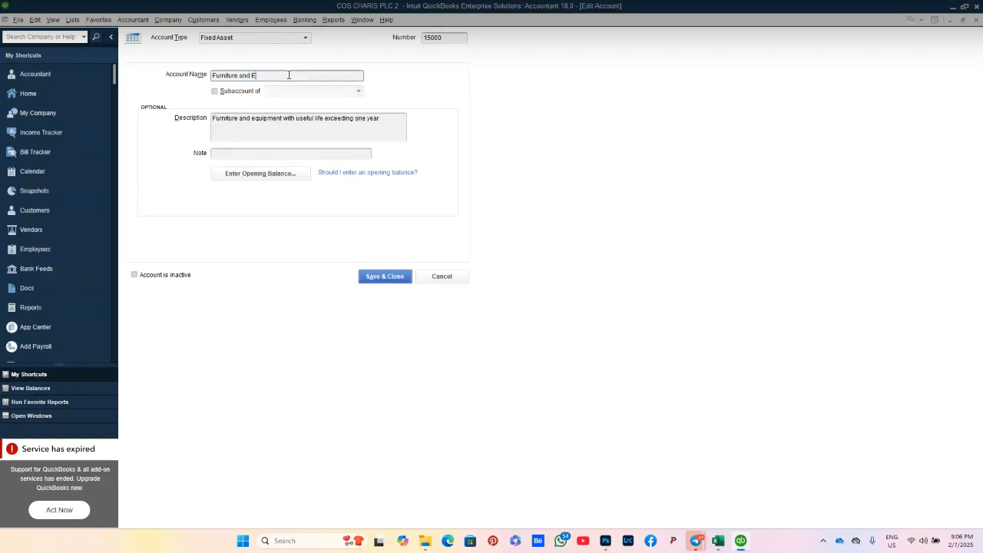
key(BackSpace)
text(fixture)
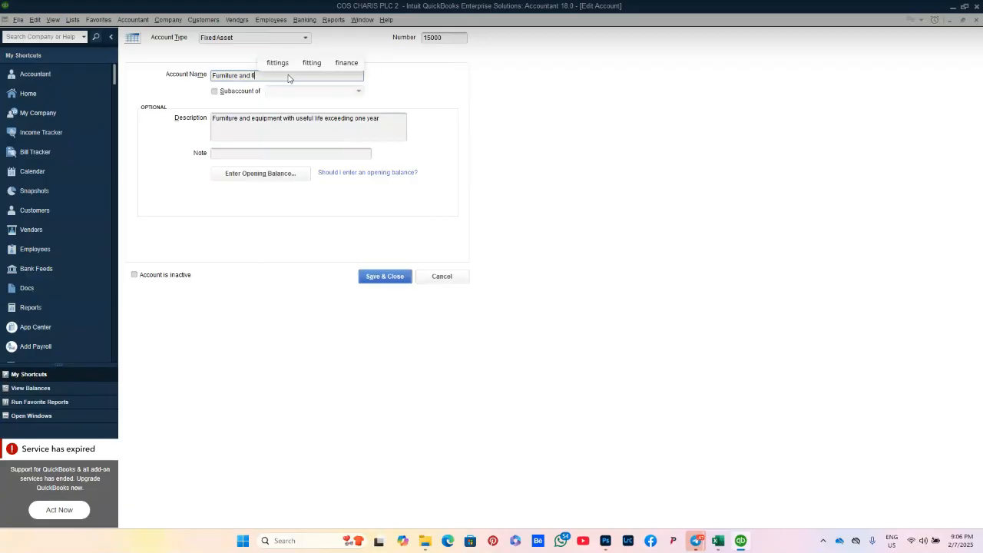
text(s)
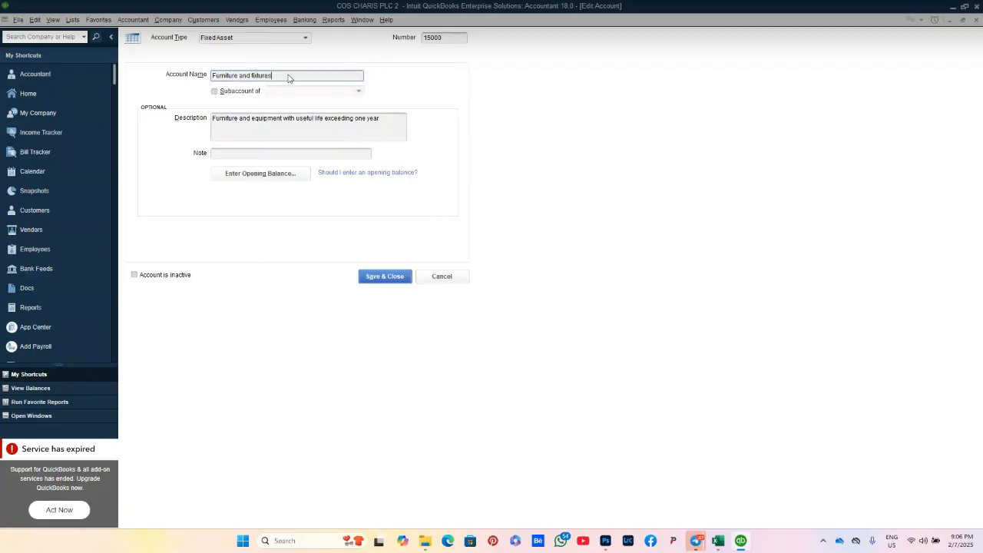
click(390, 117)
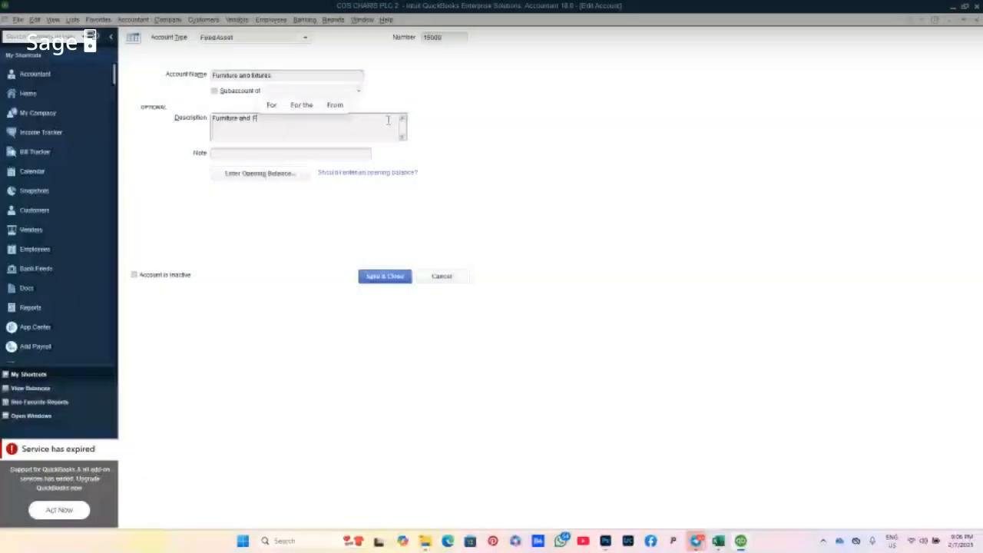
text(xtures)
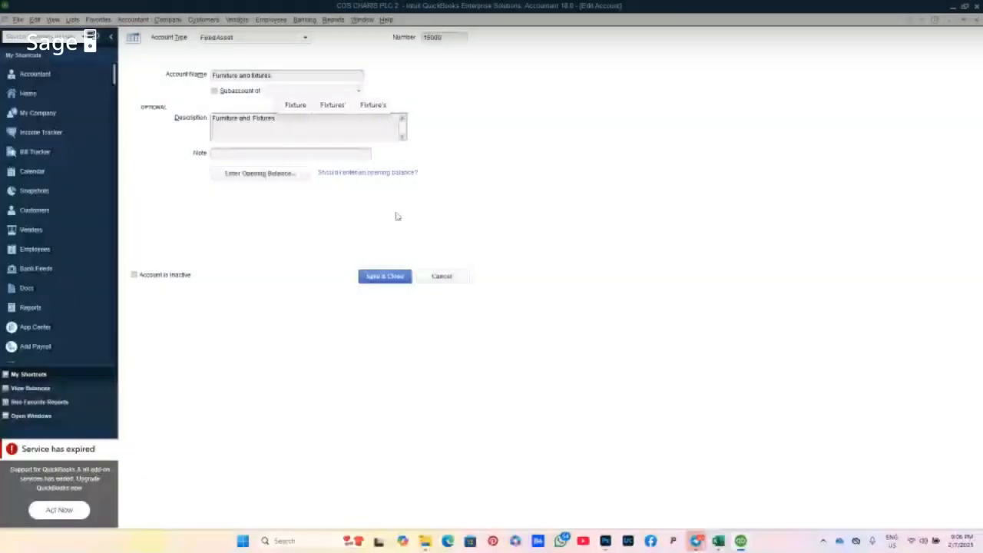
click(395, 276)
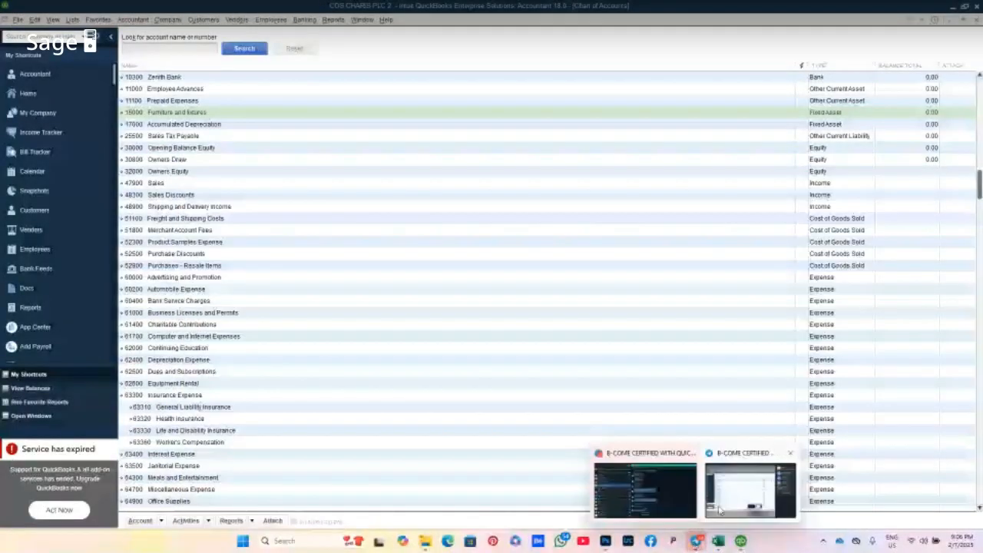
Step: Show the group call window over QuickBooks from its taskbar thumbnail
mouse_move(726, 505)
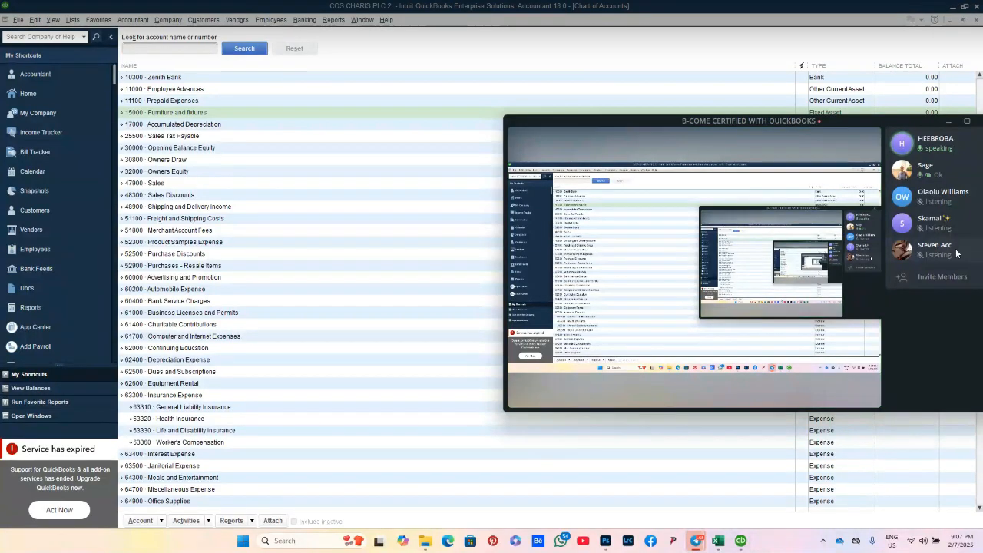
Step: Review the Chart of Accounts showing 11100 Prepaid Expenses and 15000 Furniture and fixtures
mouse_move(848, 370)
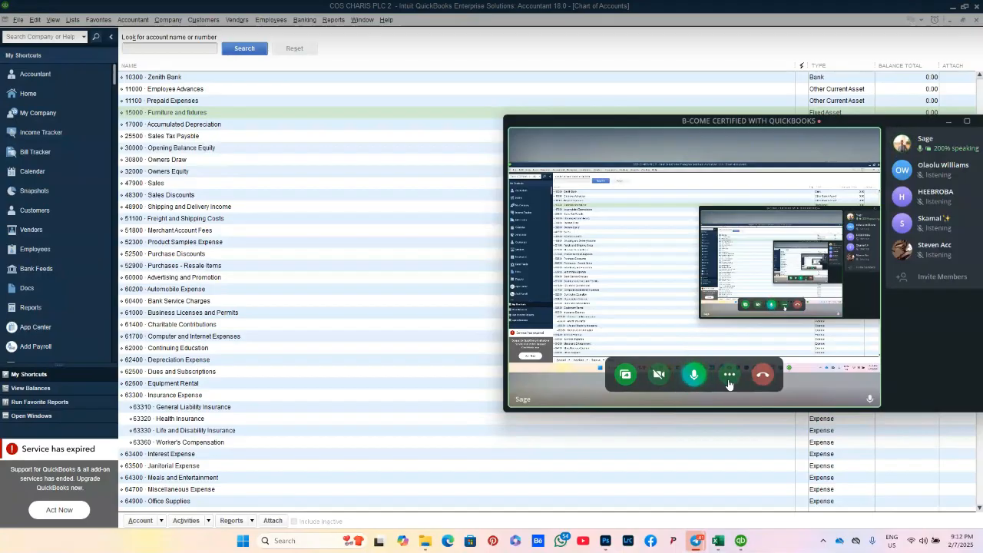
Step: End the B-COME CERTIFIED WITH QUICKBOOKS video chat from the call bar's more-options menu
click(729, 375)
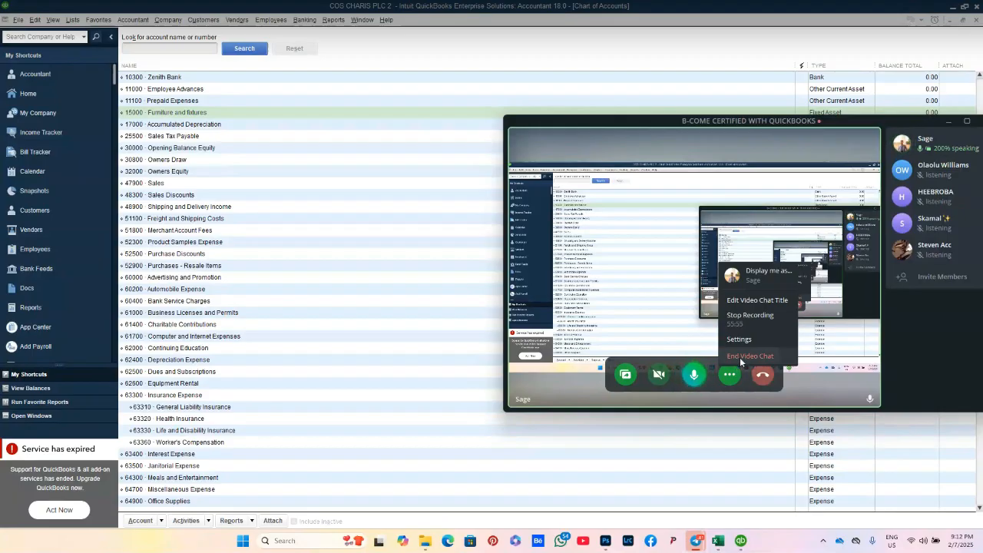
click(741, 357)
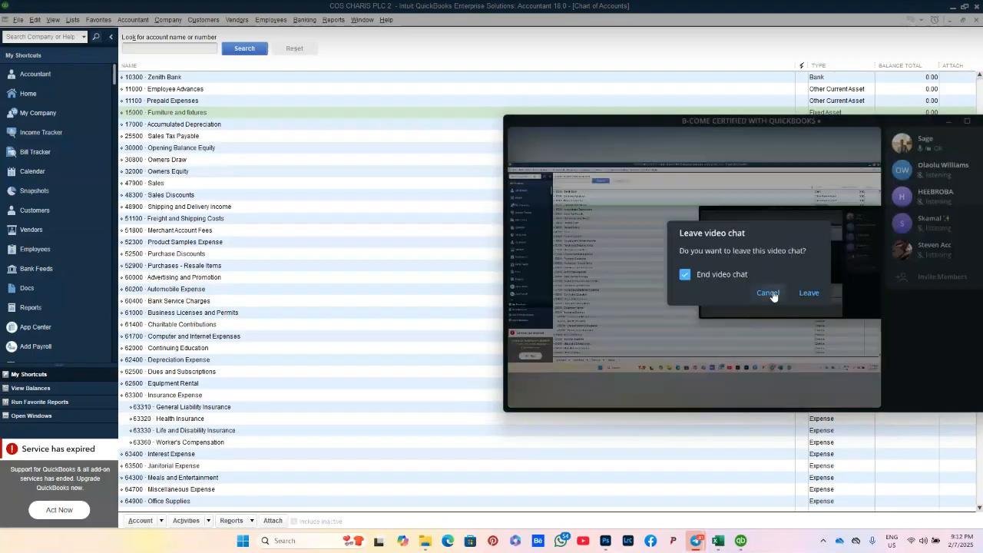